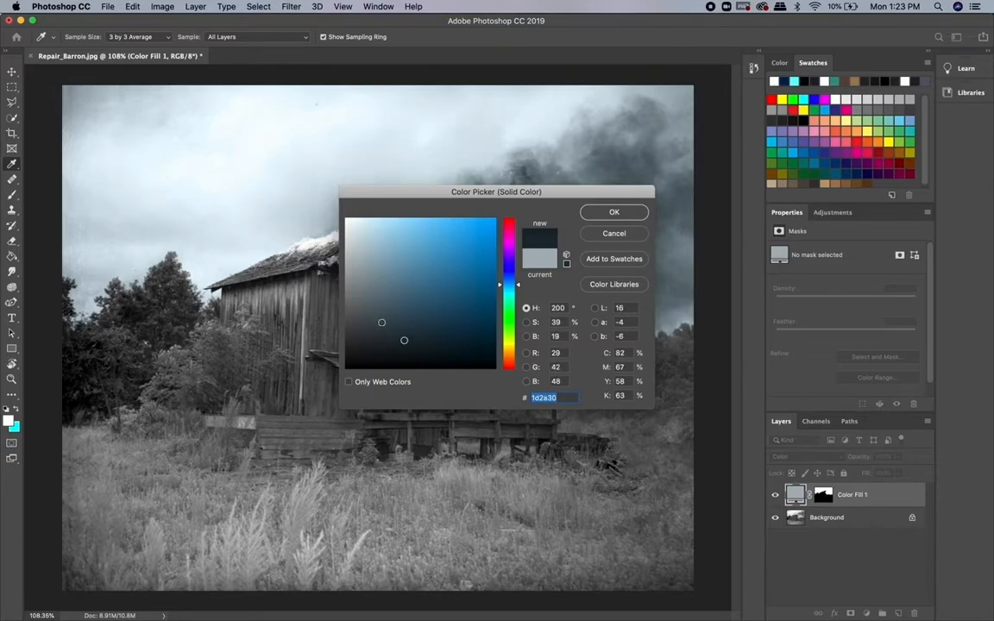
- Set the sky's solid colour fill to a dark, muted blue-grey
click(381, 322)
key(Return)
key(w)
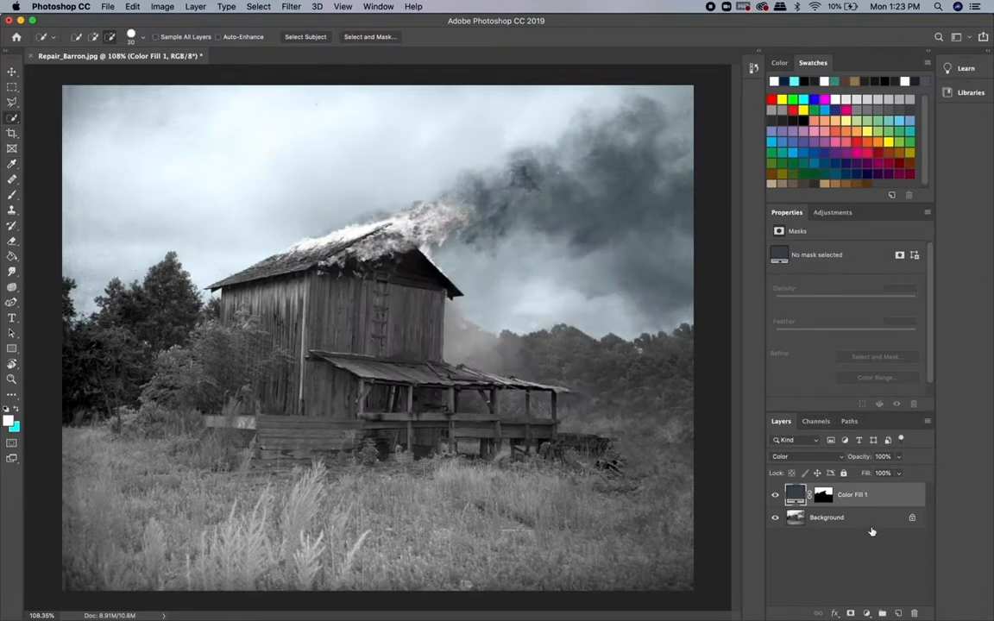
- Try the Multiply blend mode and lower opacities on the sky fill, and return it to Color at 100% opacity
click(835, 458)
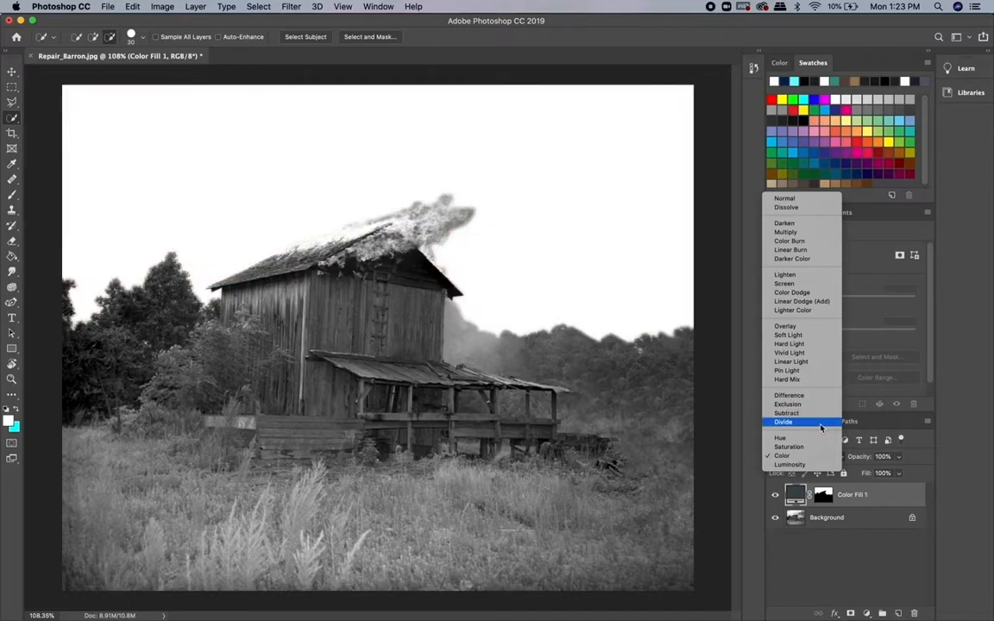
click(790, 233)
click(897, 457)
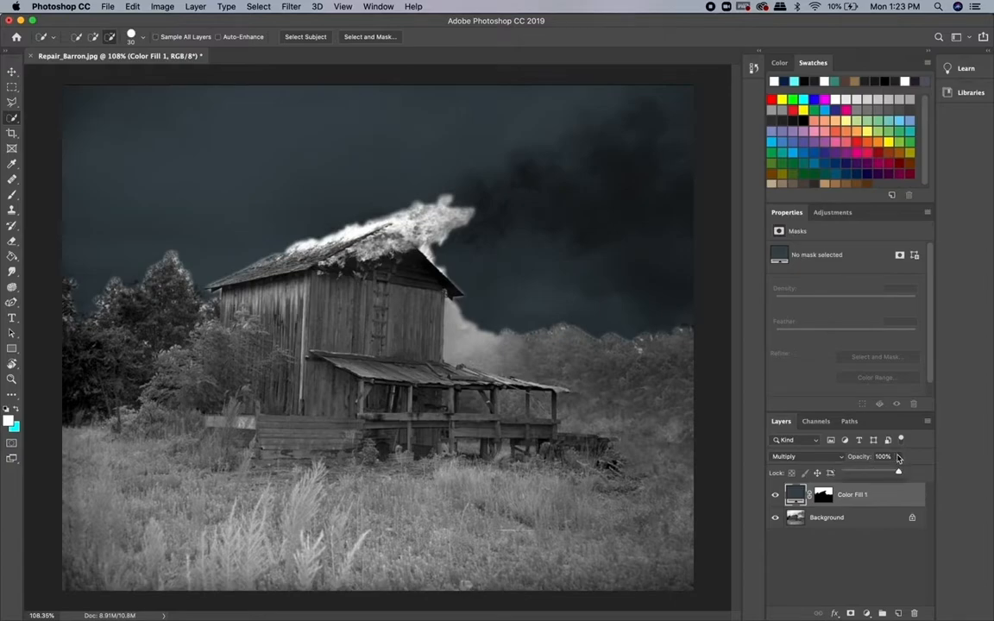
drag(882, 474, 916, 473)
drag(874, 476, 905, 475)
click(819, 457)
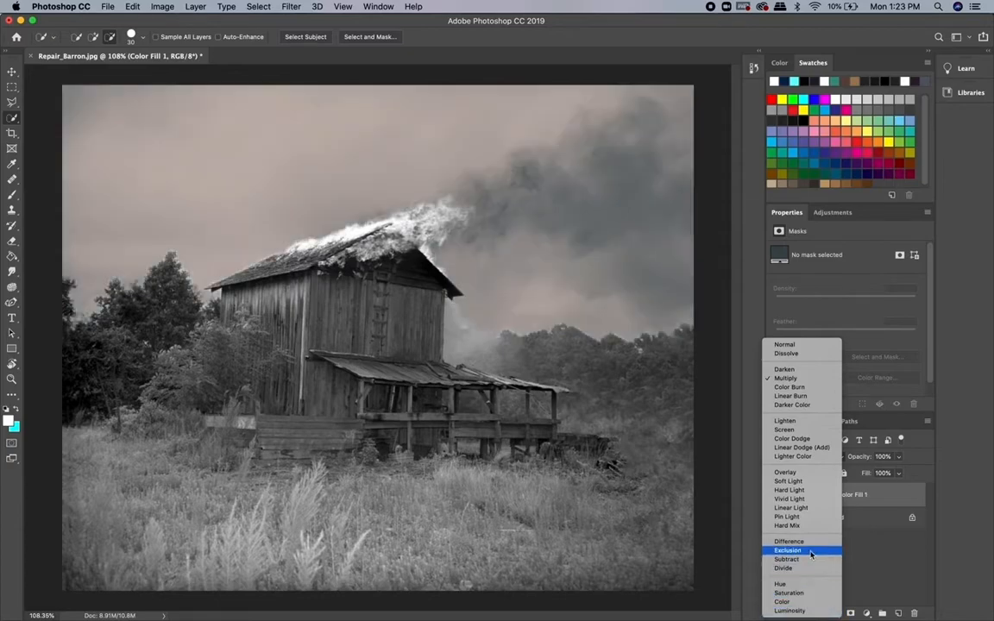
click(797, 602)
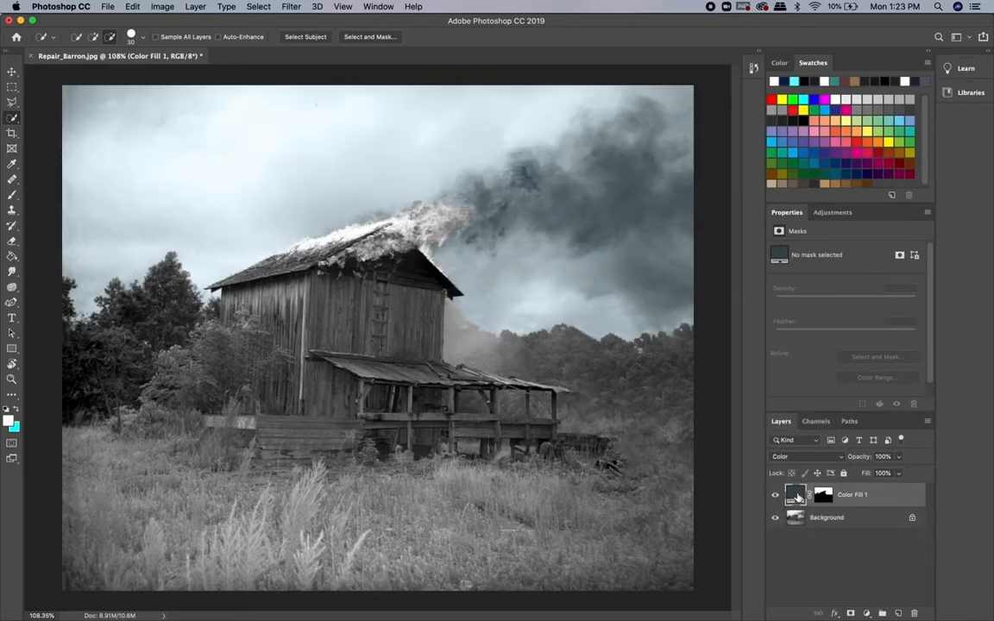
click(843, 458)
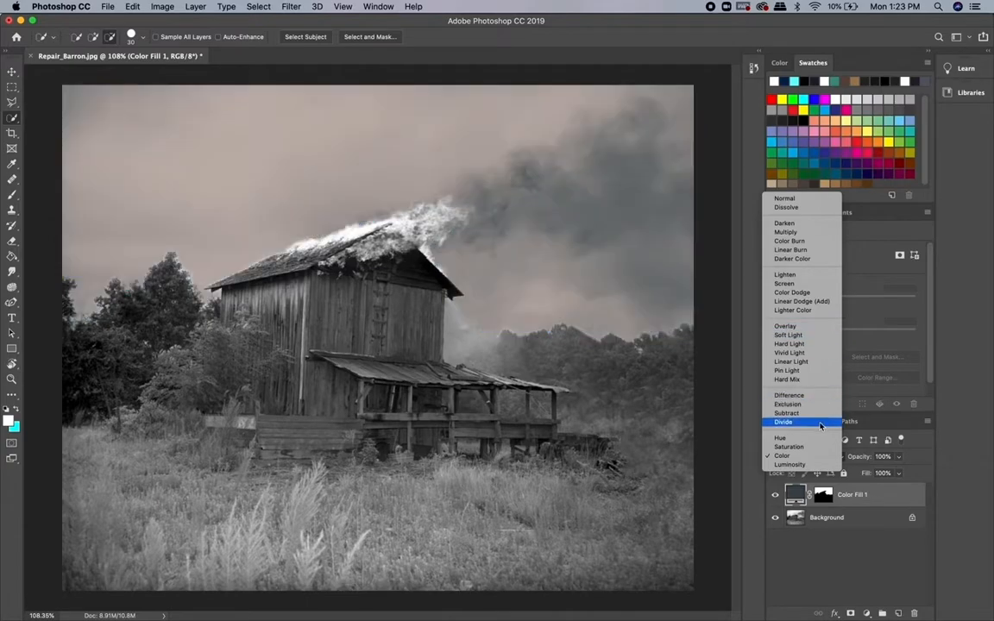
click(812, 457)
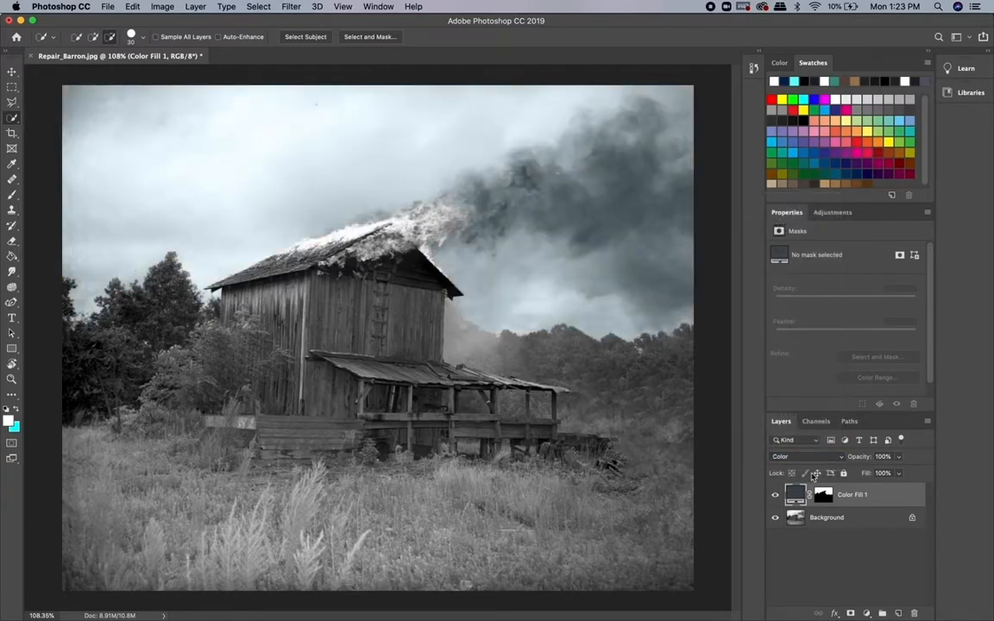
- Select the grass field on the Background layer with the Quick Selection tool
click(850, 521)
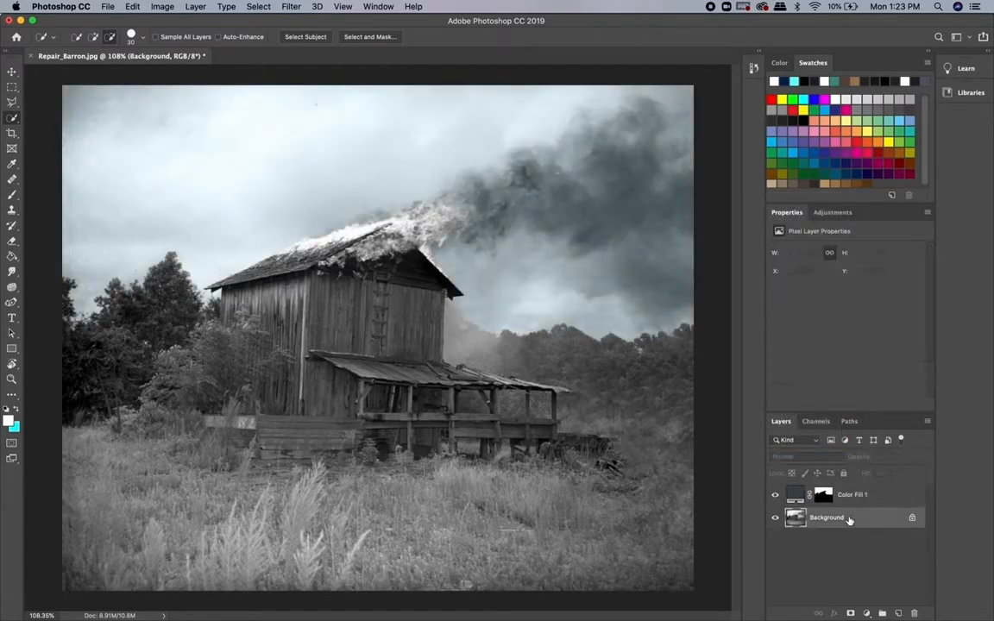
click(13, 119)
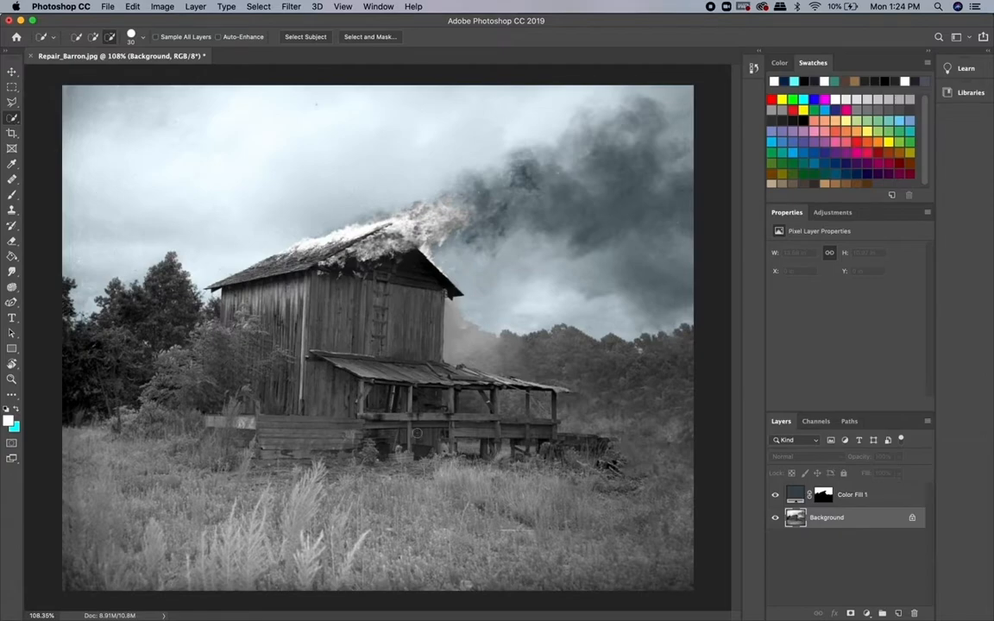
drag(214, 472, 164, 429)
drag(323, 505, 338, 500)
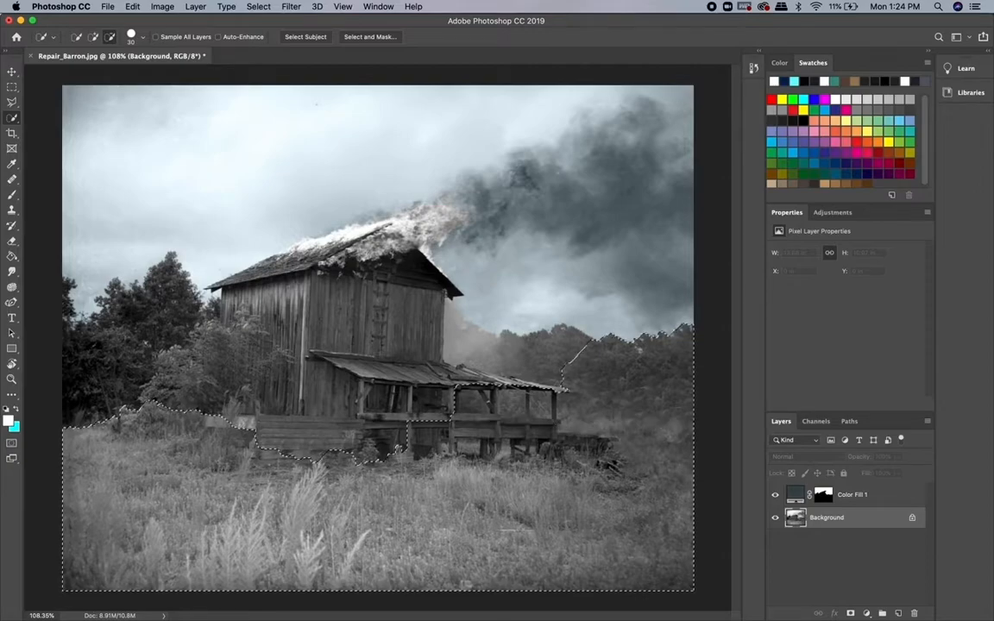
- Subtract the trees right of the barn from the selection and lasso in the grass strip beside the porch
key(alt)
key(alt)
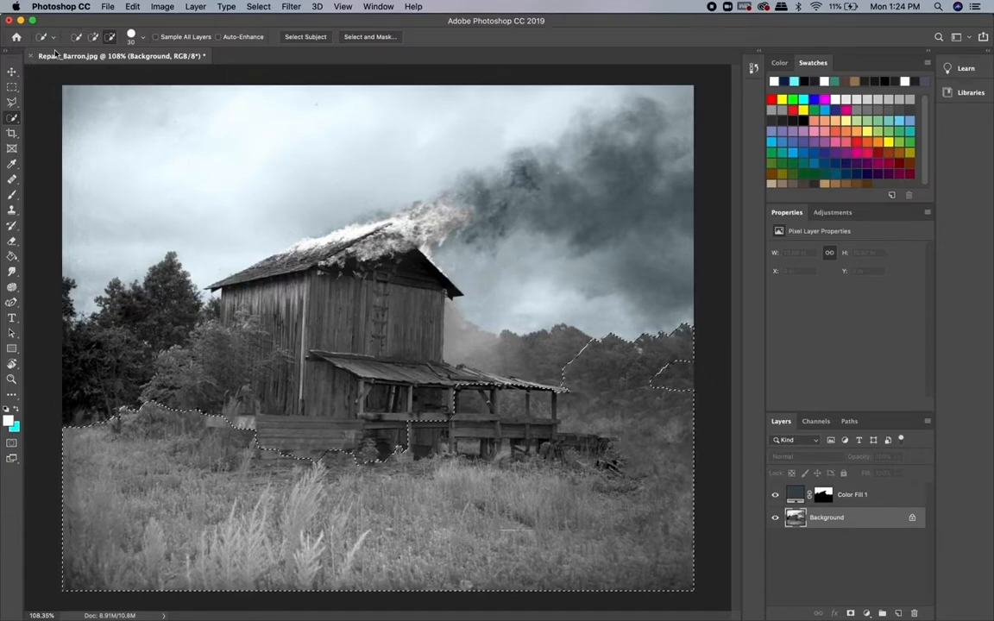
click(682, 347)
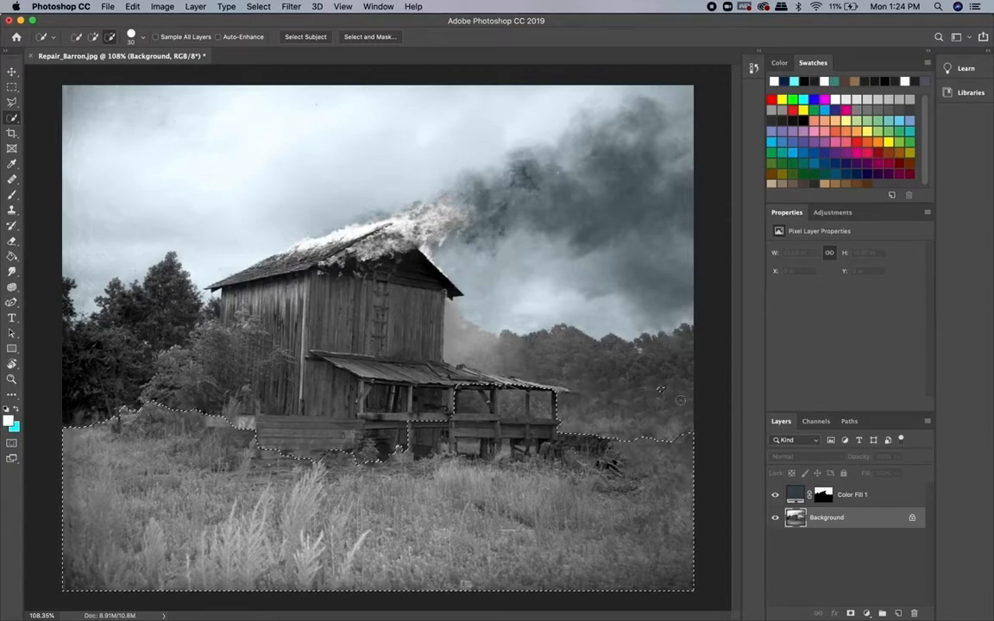
key(l)
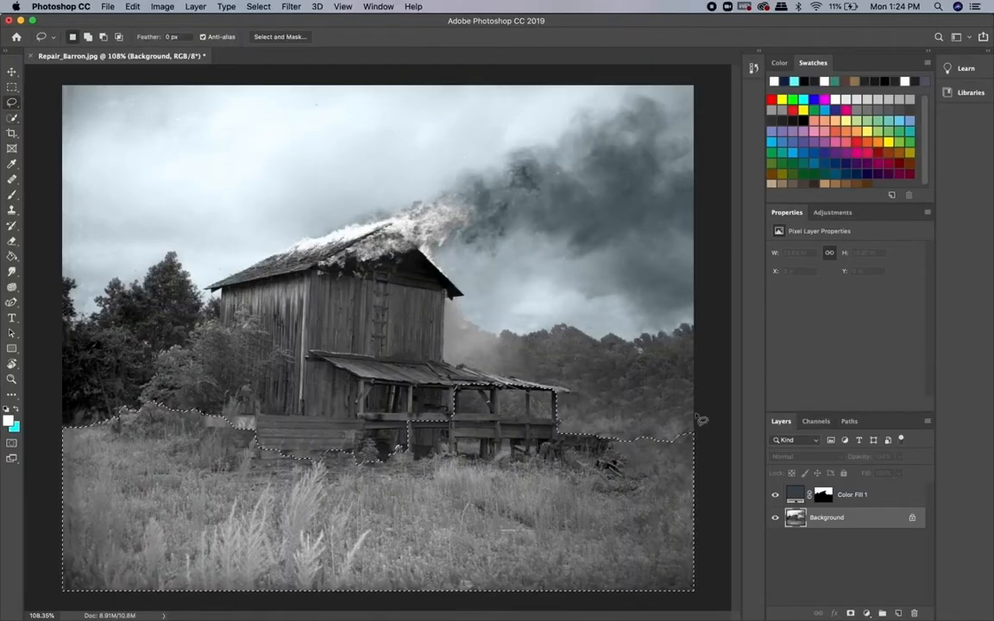
mouse_move(562, 421)
mouse_down()
mouse_move(697, 447)
mouse_move(697, 437)
mouse_up()
- Subtract the porch front and the area beneath its railing from the grass selection with rectangular marquees
scroll(604, 405, up, 5)
scroll(592, 397, right, 5)
scroll(354, 420, up, 5)
key(m)
drag(352, 415, 410, 444)
drag(302, 234, 330, 397)
drag(194, 341, 331, 438)
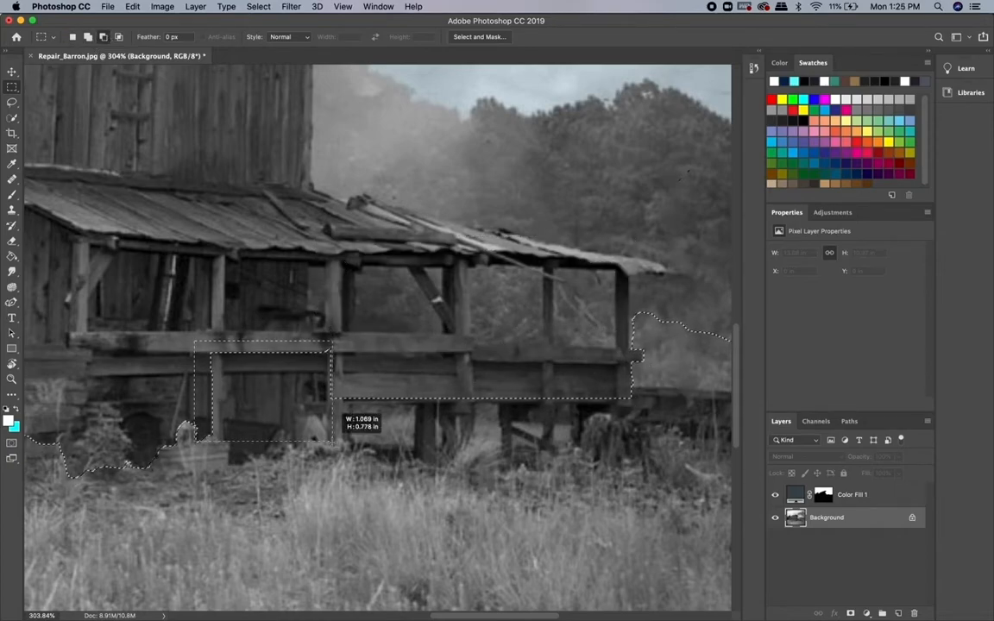
drag(244, 453, 256, 470)
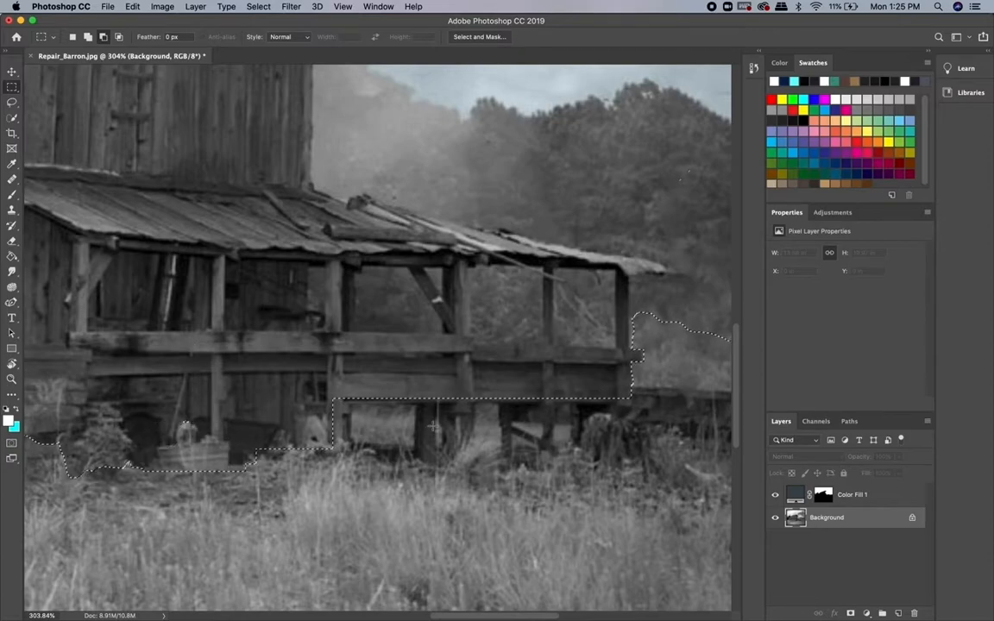
- Subtract the support posts beneath the right part of the porch from the grass selection with rectangular marquees
drag(473, 447, 476, 447)
drag(500, 388, 513, 455)
drag(504, 381, 576, 424)
drag(573, 388, 582, 447)
scroll(666, 403, right, 5)
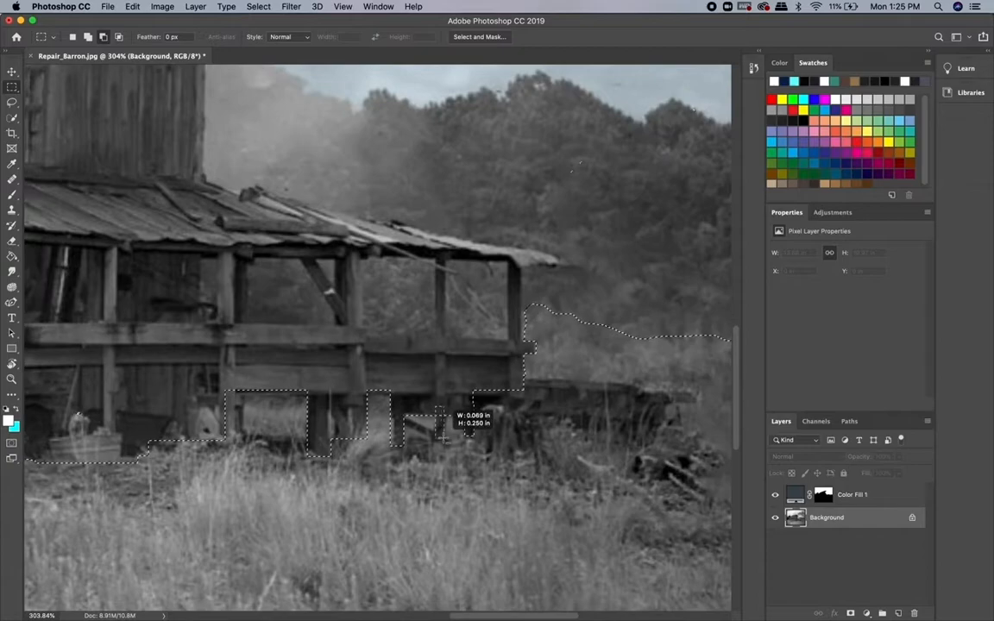
drag(443, 440, 443, 439)
- Subtract the broken timber pile to the right of the porch from the grass selection with the Polygonal Lasso
click(12, 103)
click(59, 102)
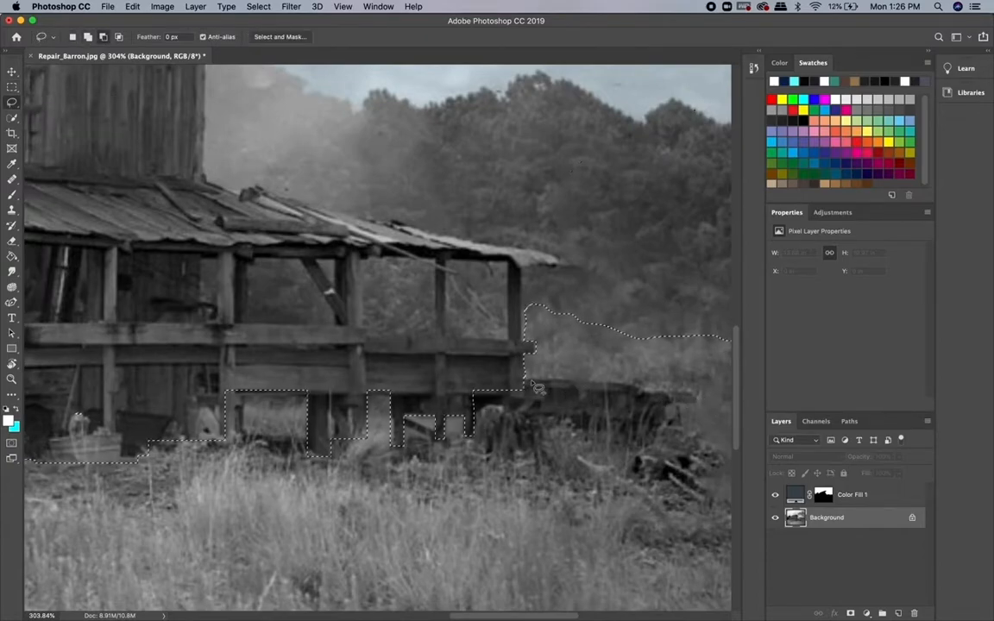
click(12, 102)
click(60, 104)
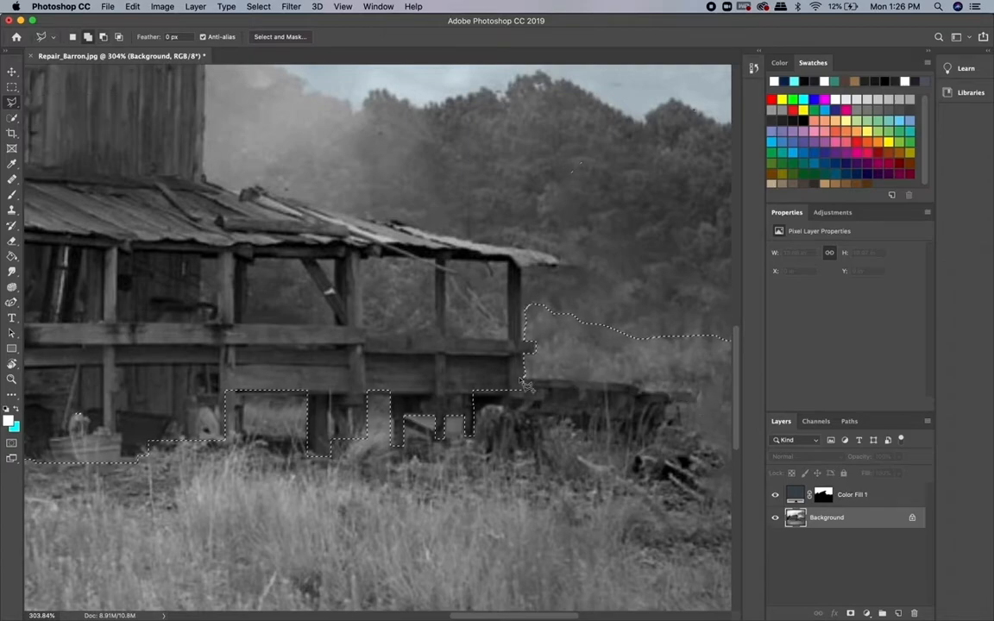
click(524, 380)
click(640, 389)
click(695, 394)
click(695, 402)
click(666, 403)
click(666, 421)
click(664, 424)
click(654, 410)
click(648, 427)
click(642, 406)
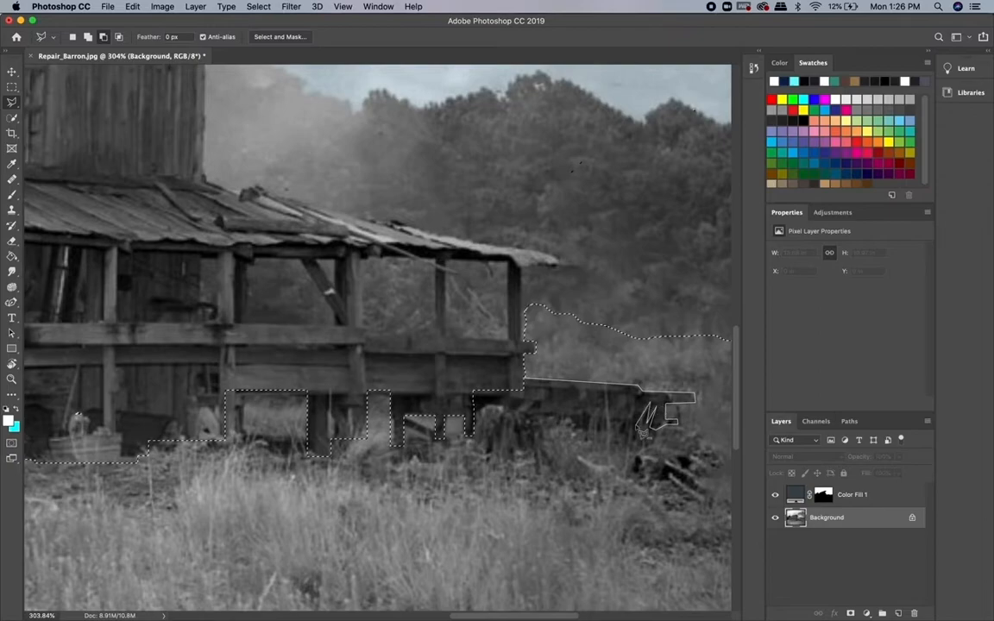
click(571, 428)
click(562, 420)
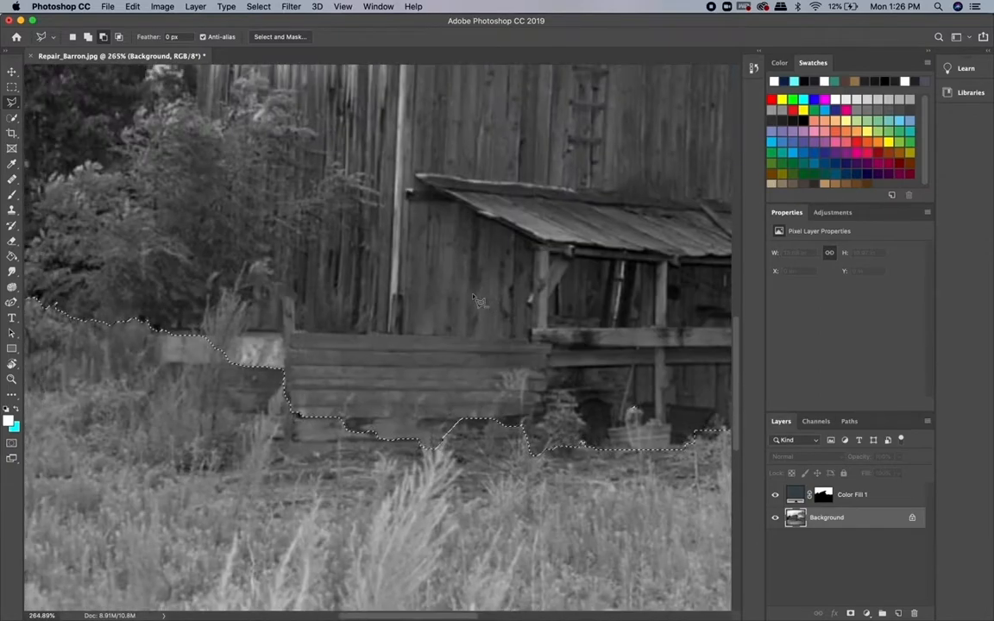
- Subtract the lower part of the plank wall left of the porch from the grass selection with the Polygonal Lasso
click(228, 363)
click(225, 412)
click(247, 420)
click(283, 384)
click(266, 460)
click(424, 455)
double_click(454, 419)
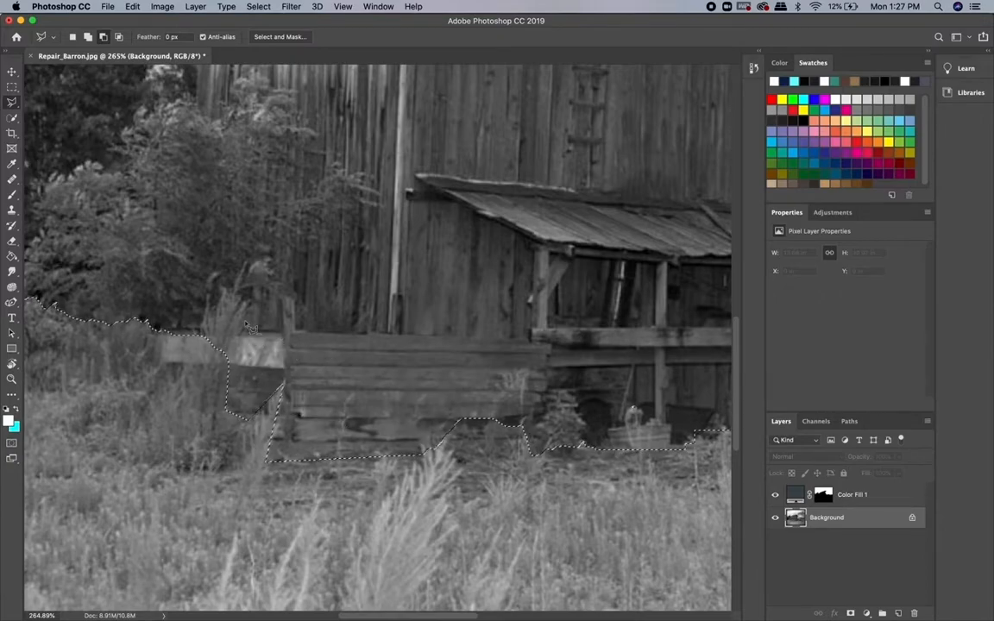
- Add the tall weeds at the left end of the plank wall to the grass selection with the Polygonal Lasso
shift+click(197, 333)
click(225, 287)
click(264, 259)
click(269, 270)
click(263, 282)
click(239, 290)
click(246, 302)
click(245, 335)
click(237, 372)
double_click(200, 371)
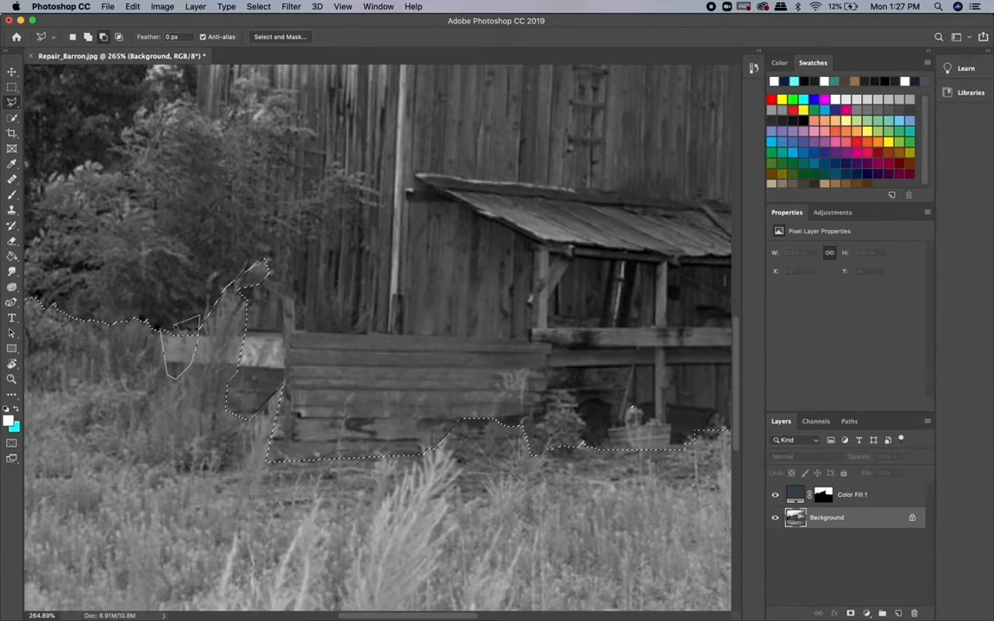
- Fill the grass selection with an olive-yellow Solid Color layer, blended as Overlay at about 72% opacity
scroll(336, 278, down, 5)
scroll(336, 277, down, 3)
click(866, 613)
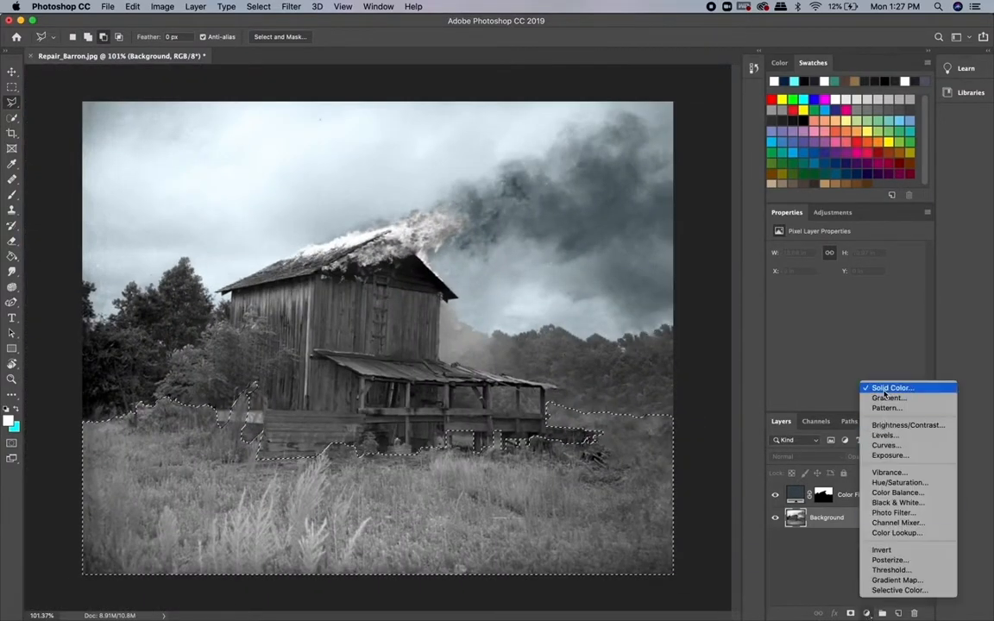
click(884, 384)
click(512, 352)
drag(464, 316, 397, 293)
key(Return)
click(806, 456)
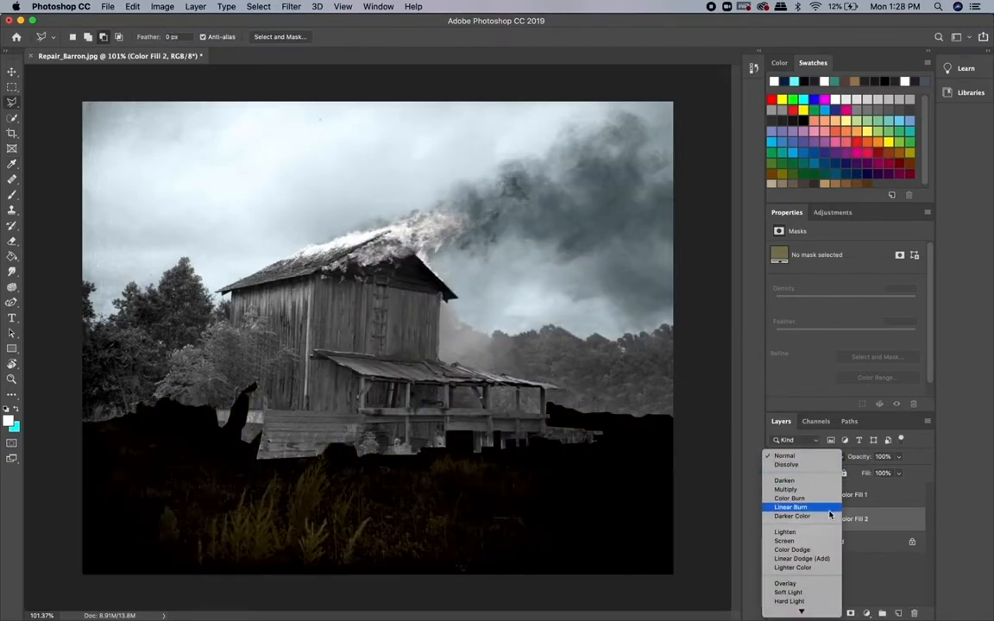
click(802, 472)
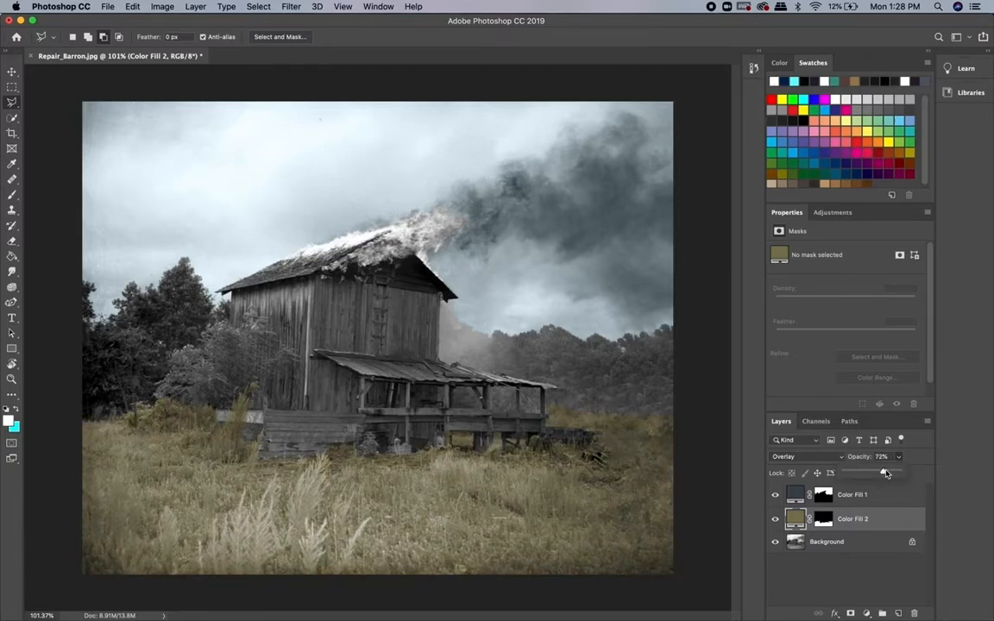
- Select the trees on both sides of the barn on the Background layer with the Quick Selection tool
click(856, 543)
scroll(186, 337, up, 3)
key(w)
drag(217, 275, 137, 365)
shift+click(289, 303)
scroll(388, 337, right, 5)
mouse_move(673, 351)
mouse_down()
mouse_move(649, 402)
mouse_move(596, 362)
mouse_move(557, 367)
mouse_move(493, 398)
mouse_up()
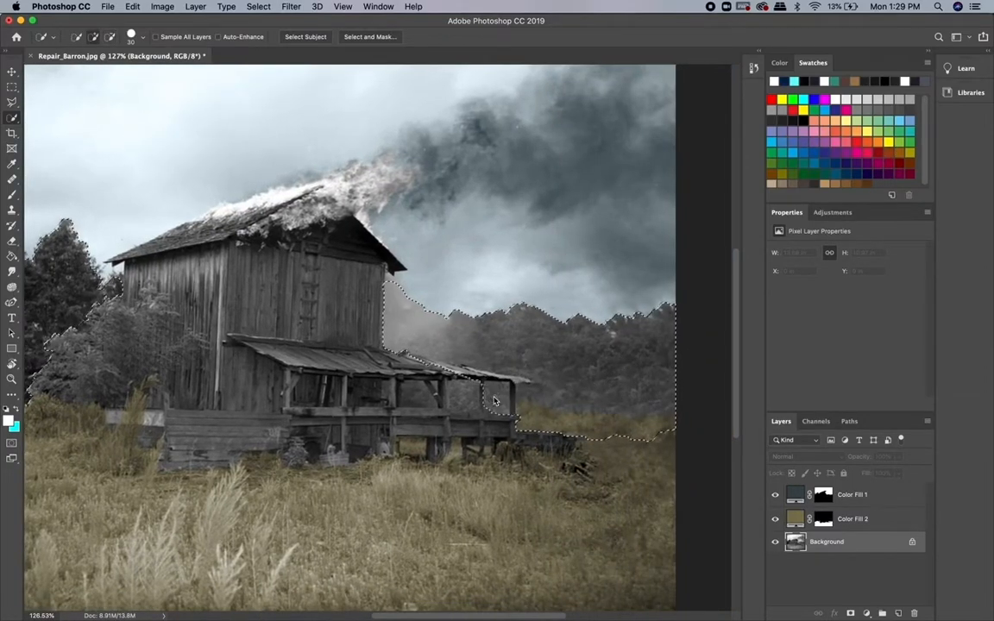
- Subtract the upper edge and tip of the porch roof from the tree selection with the Polygonal Lasso
scroll(492, 397, up, 5)
key(l)
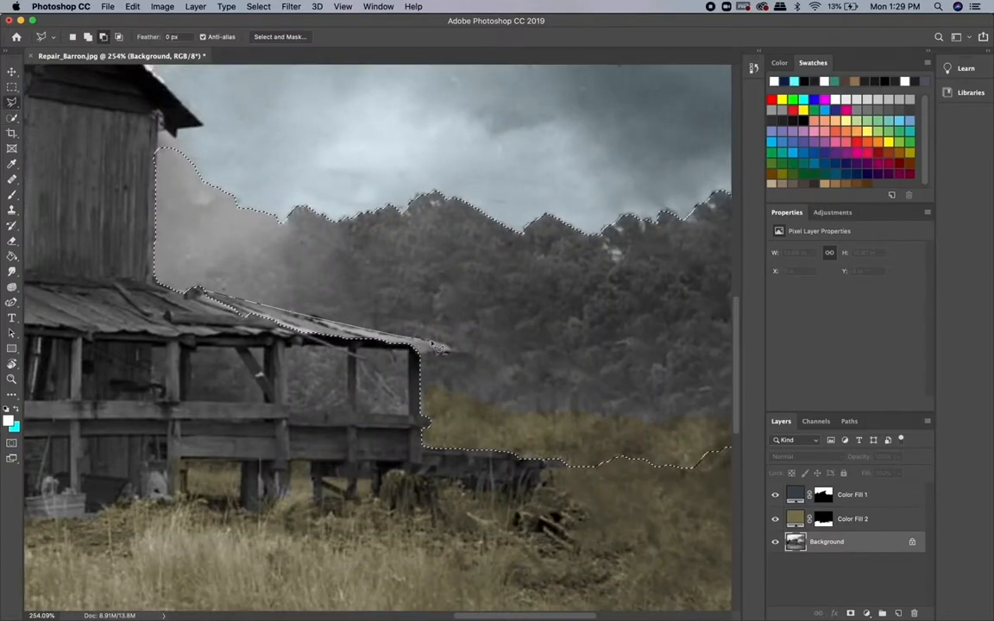
drag(439, 347, 413, 352)
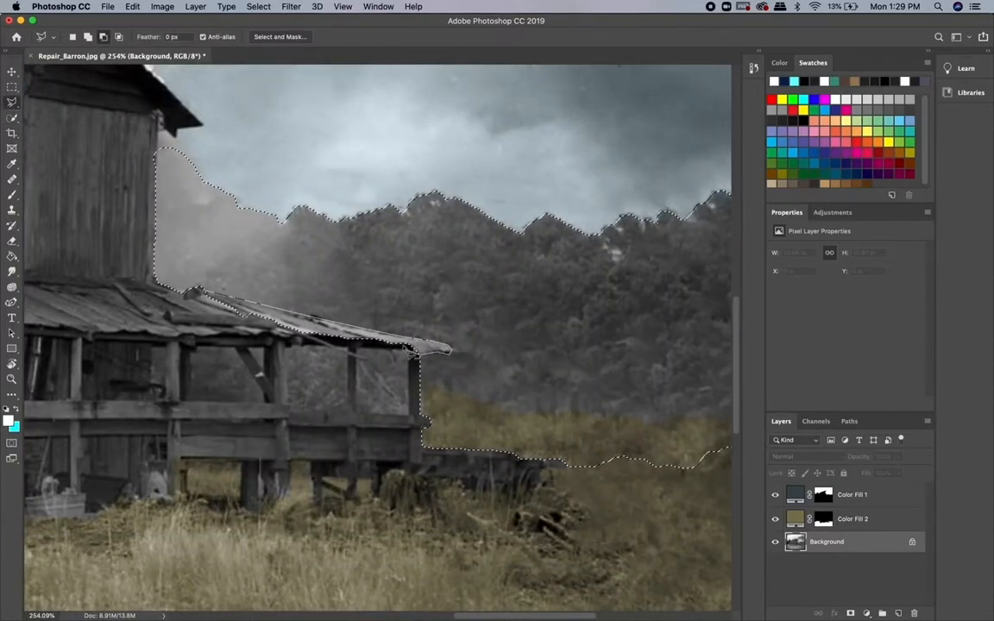
- Add the foliage visible through the porch openings to the tree selection with the Polygonal Lasso
scroll(389, 346, down, 1)
mouse_move(359, 330)
mouse_down()
mouse_move(412, 391)
mouse_move(358, 395)
mouse_move(359, 332)
mouse_move(293, 329)
mouse_move(290, 379)
mouse_move(350, 333)
mouse_up()
click(197, 329)
click(234, 328)
click(264, 371)
click(265, 384)
click(184, 382)
click(185, 376)
click(191, 372)
click(190, 333)
click(197, 330)
scroll(376, 270, down, 2)
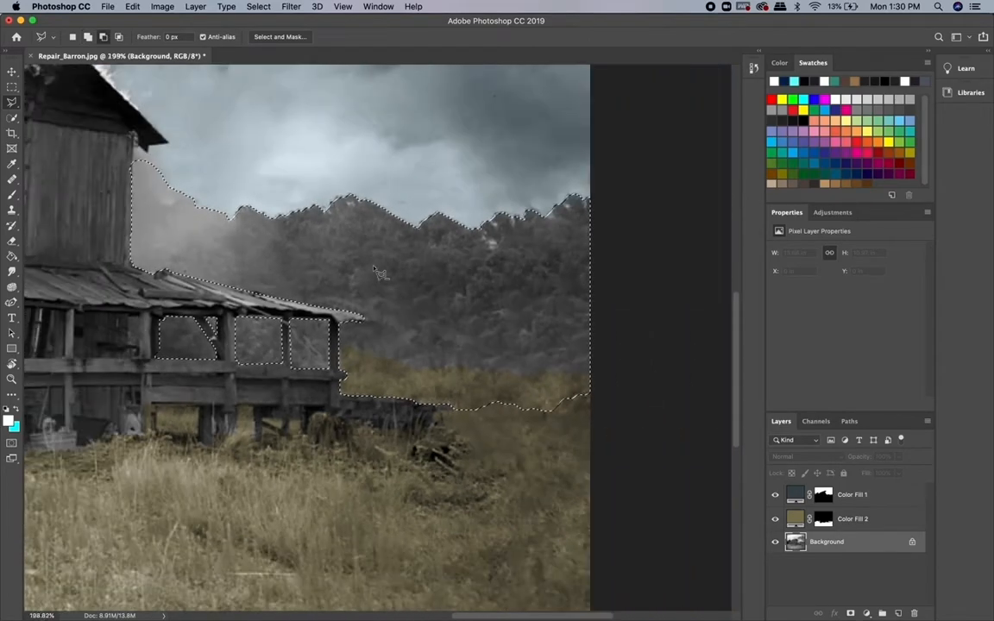
- Fill the tree selection with a dark olive-green Solid Color layer, blended as Overlay at 76% opacity
scroll(375, 270, down, 3)
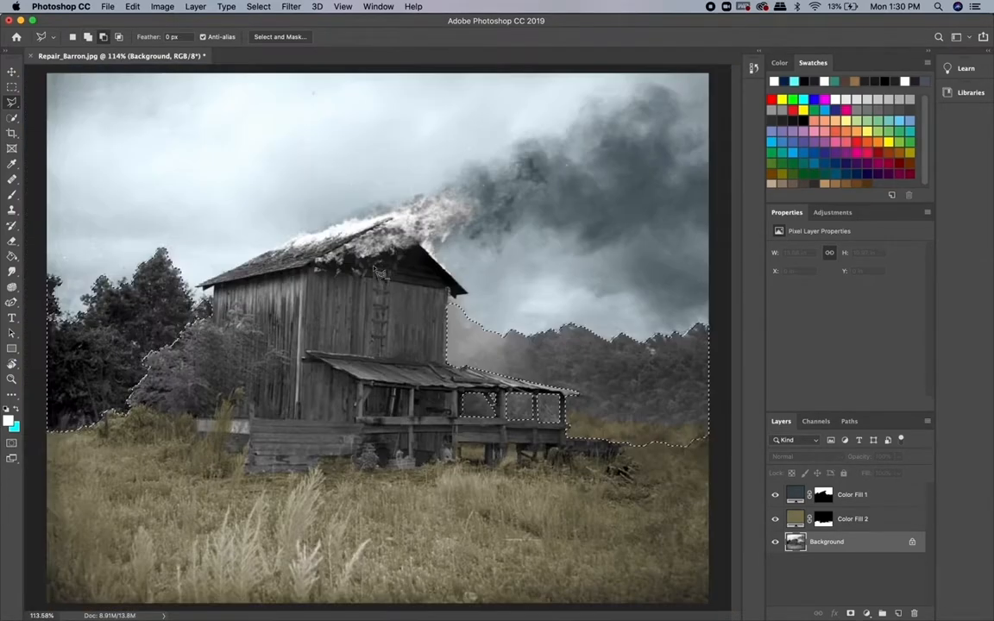
click(867, 612)
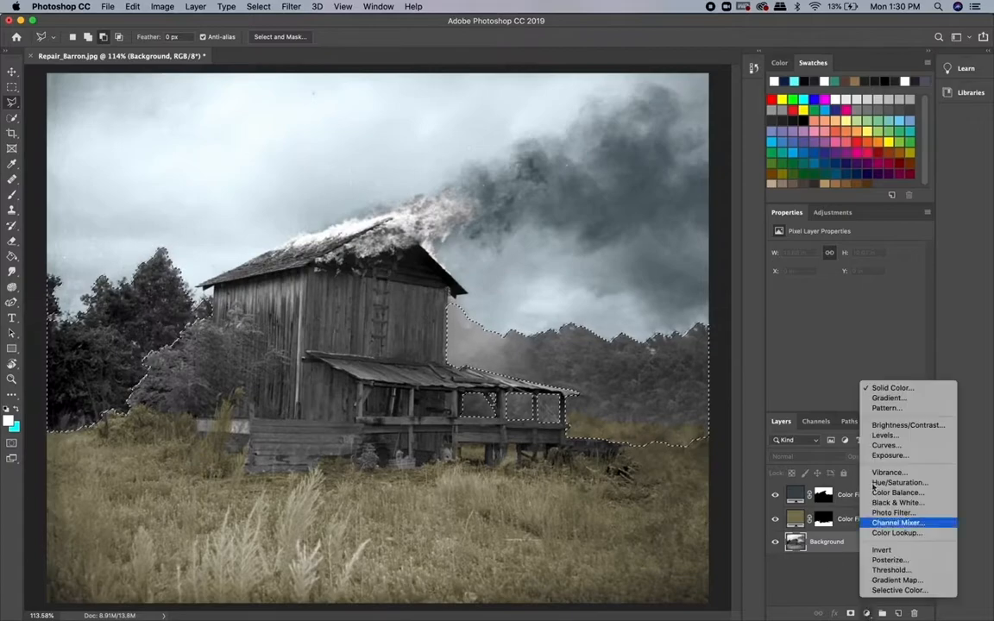
click(892, 388)
click(511, 344)
drag(380, 252, 394, 328)
click(613, 212)
click(794, 457)
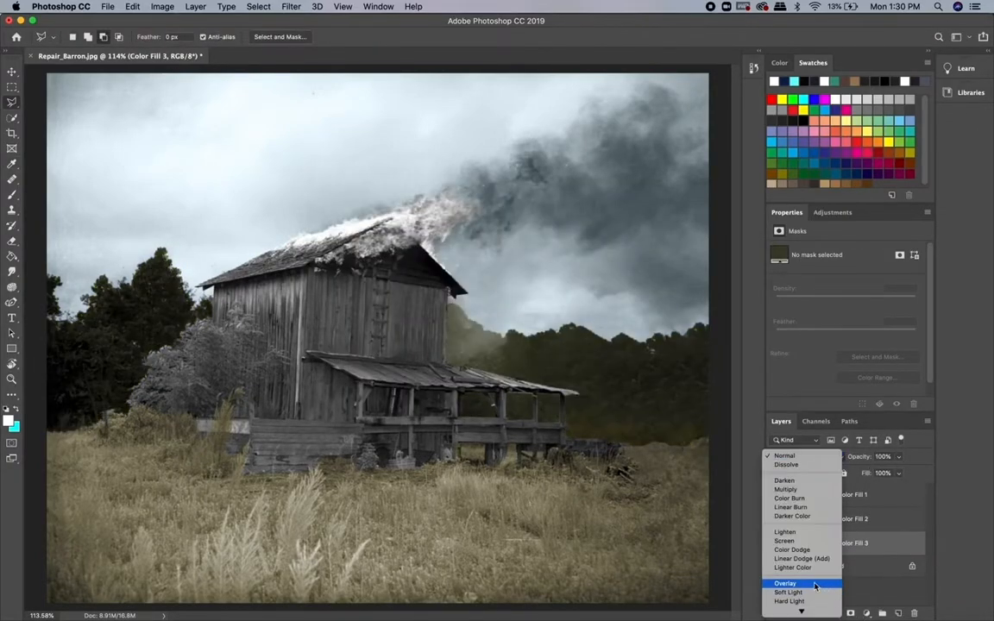
click(785, 472)
drag(898, 457, 883, 473)
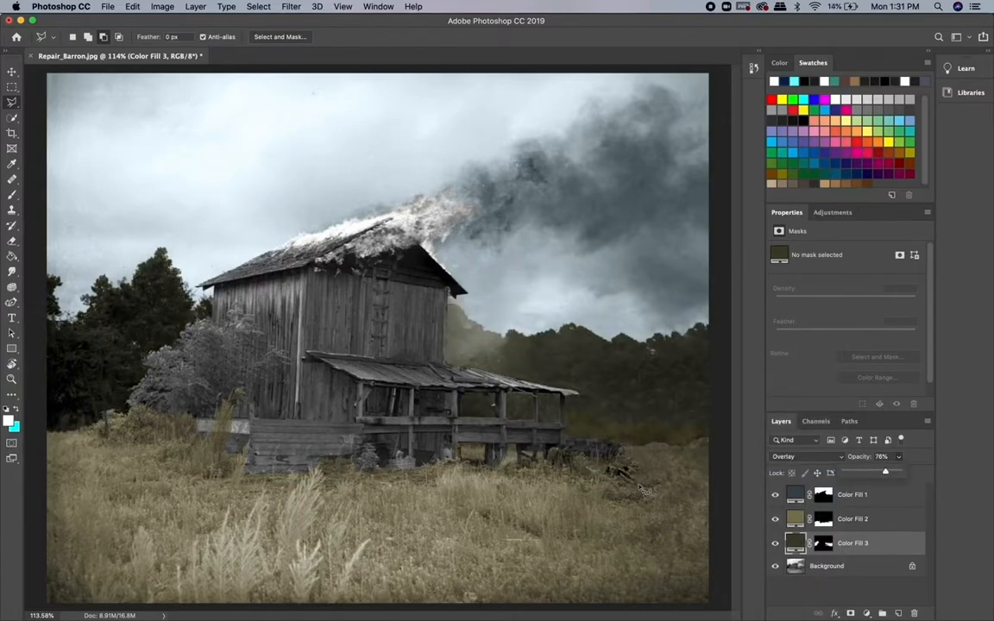
- Refine the grass layer's mask in Select and Mask with a 57 px brush along the field's far edge and a 3.8 px feather
double_click(823, 519)
click(12, 101)
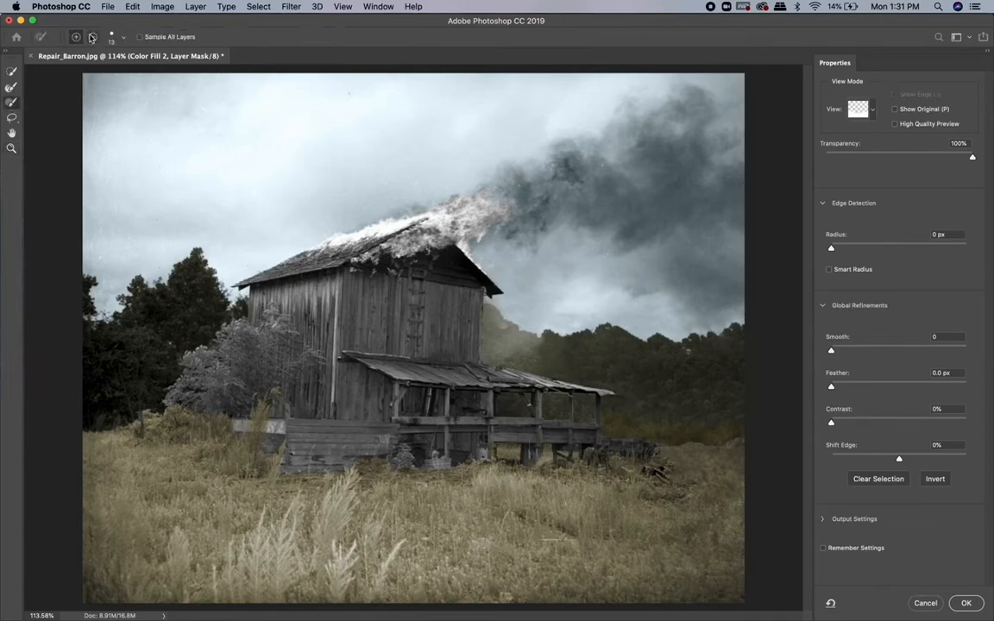
click(122, 39)
drag(64, 69, 88, 70)
drag(686, 450, 729, 458)
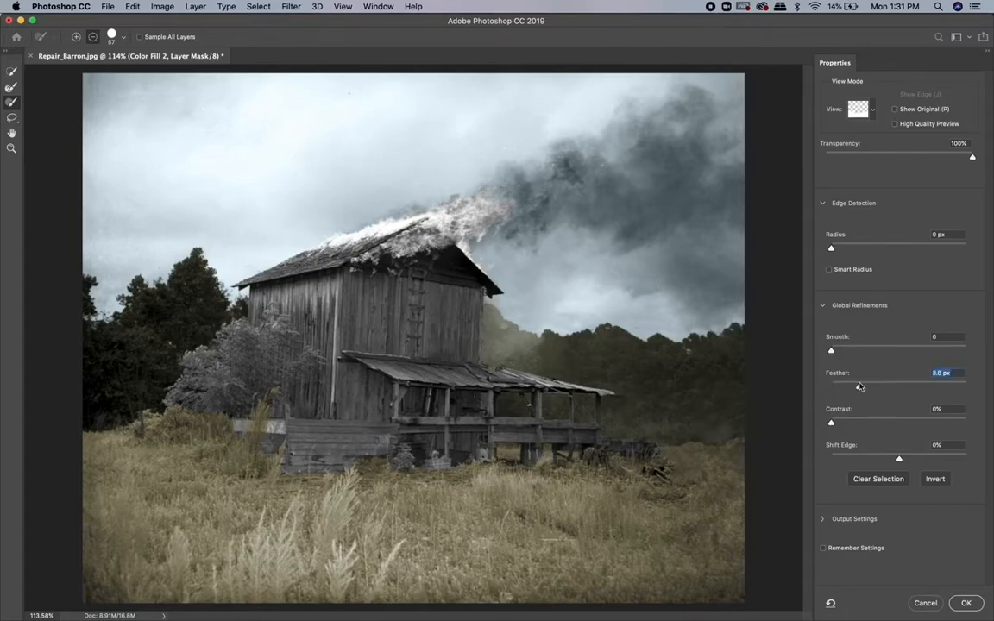
key(Return)
- Open the tree layer's mask in Select and Mask and set Smooth to 21 and Feather to 0.9 px
double_click(823, 543)
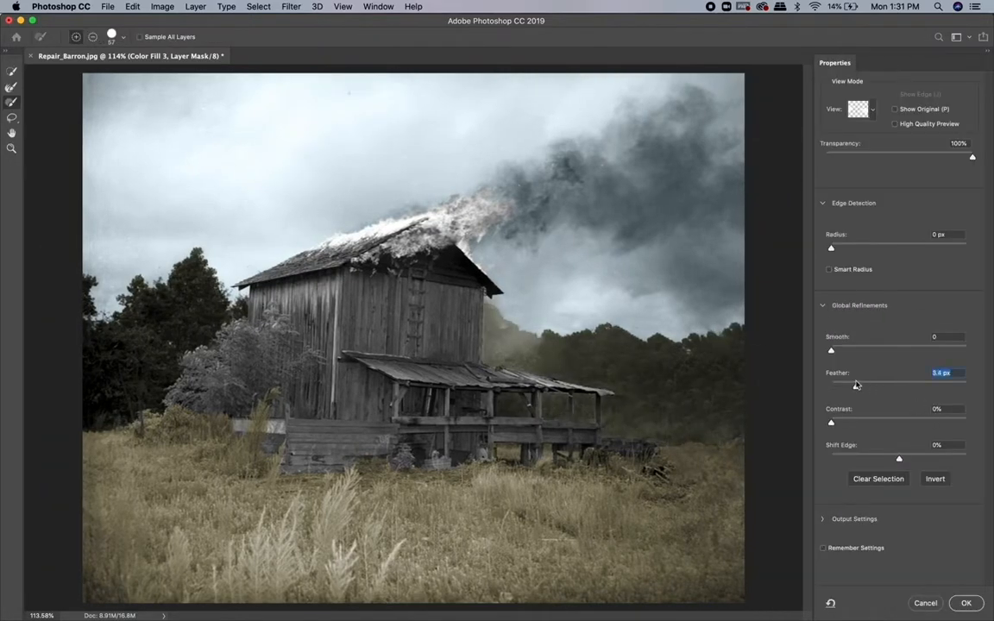
scroll(415, 338, up, 7)
scroll(518, 336, right, 3)
drag(867, 388, 837, 387)
scroll(671, 399, right, 3)
click(122, 38)
drag(88, 70, 113, 70)
drag(174, 97, 98, 96)
drag(651, 454, 747, 456)
scroll(690, 453, down, 2)
key(super+z)
- Clean the tree mask along the boundary between the distant trees and the field with a 79 px subtracting Refine Edge Brush
click(94, 37)
click(123, 37)
mouse_move(113, 70)
mouse_down()
mouse_move(102, 70)
mouse_move(131, 97)
mouse_up()
click(715, 436)
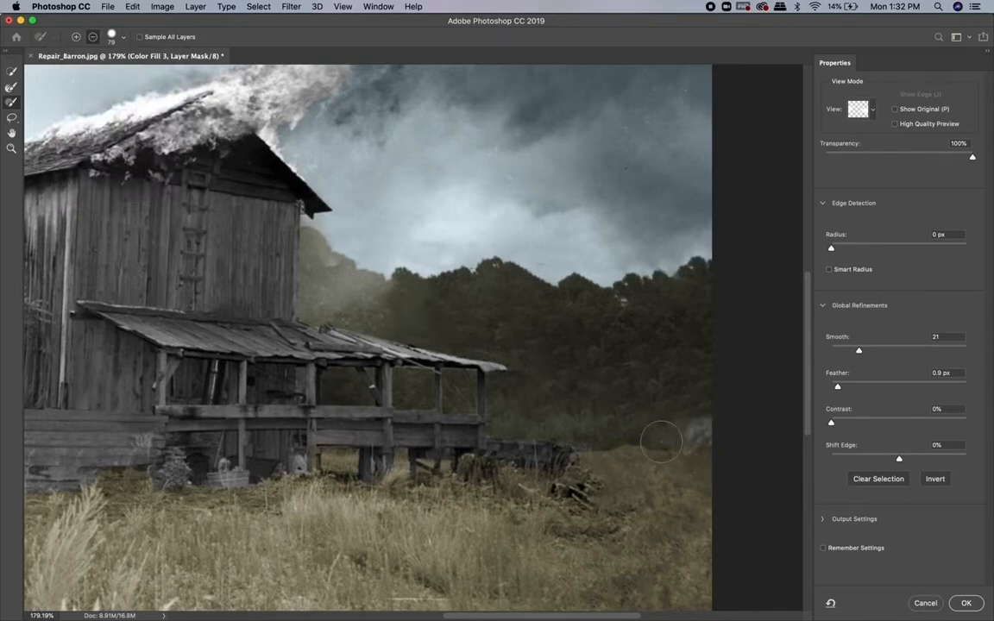
key(super+z)
key(super+z)
drag(659, 444, 513, 438)
- Touch up the grass layer's mask around the wood pile beside the porch and leave Select and Mask
scroll(739, 451, left, 10)
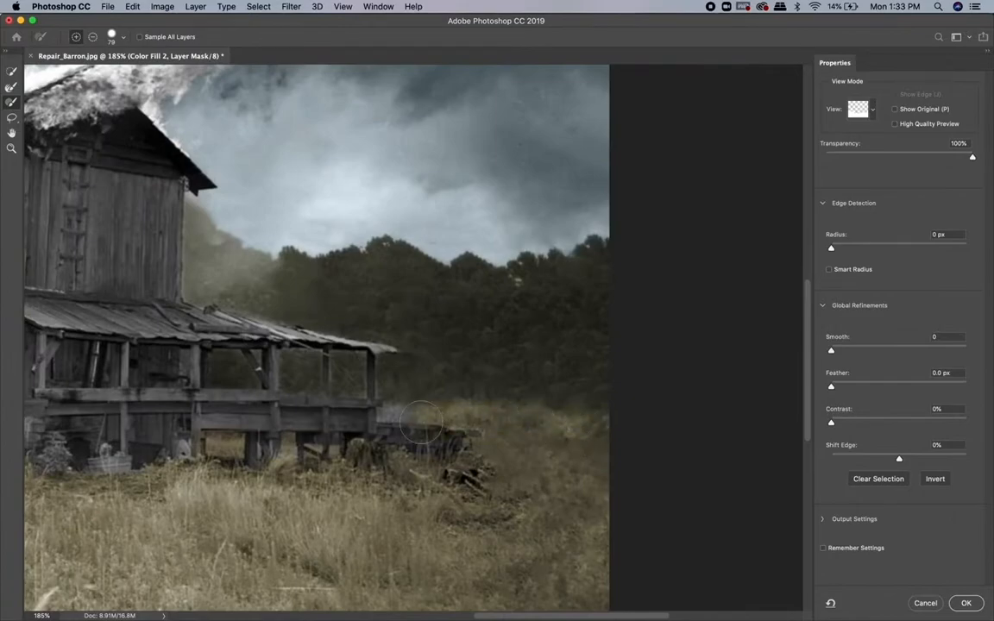
key(ctrl+0)
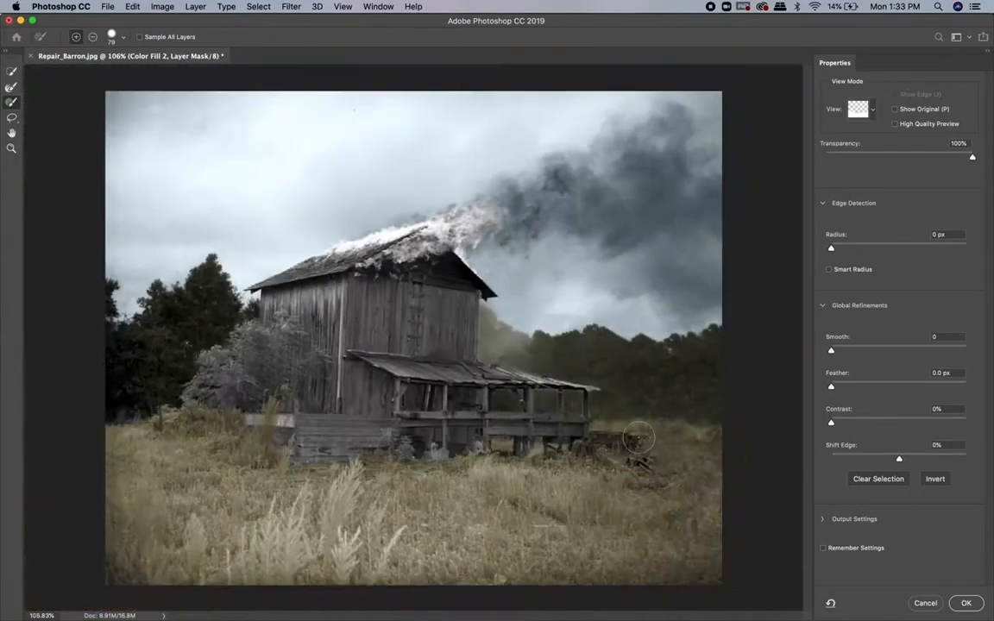
key(super+minus)
key(super+minus)
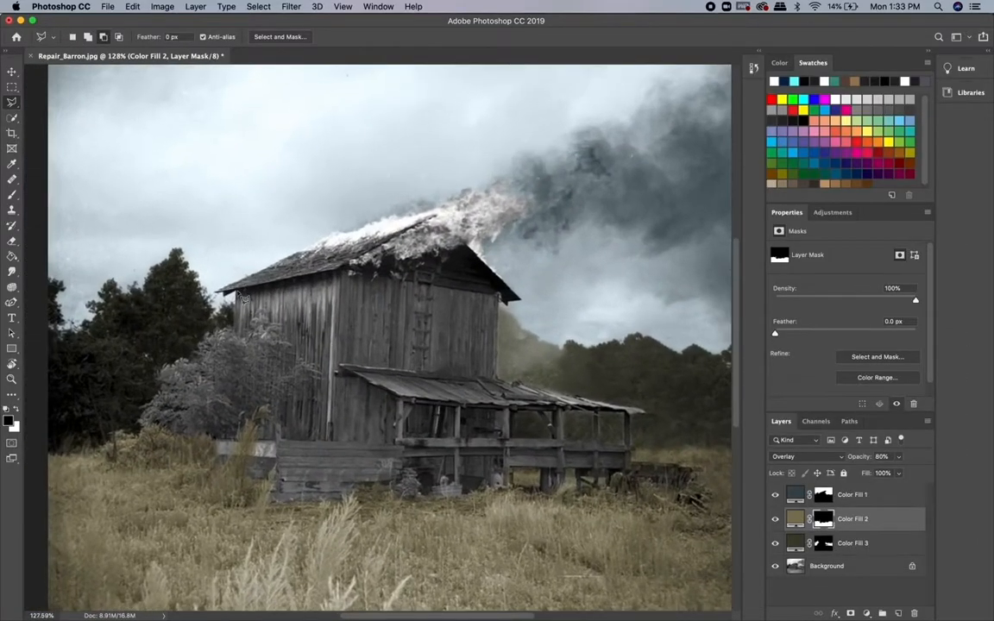
key(Escape)
- Select the barn walls on the Background layer with the Quick Selection tool, leaving out the bush beside the wall
click(12, 119)
click(827, 566)
mouse_move(293, 315)
mouse_down()
mouse_move(295, 416)
mouse_move(476, 428)
mouse_move(468, 470)
mouse_move(415, 467)
mouse_move(326, 490)
mouse_up()
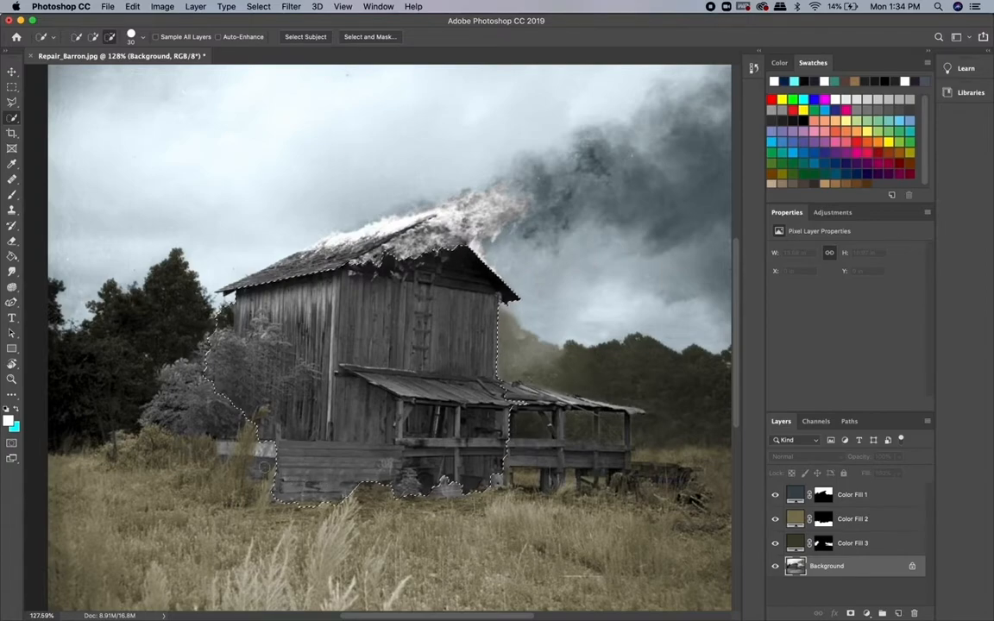
drag(227, 447, 262, 449)
drag(249, 431, 239, 463)
drag(261, 389, 214, 341)
- Add the narrow beam under the porch roof's eave to the barn selection with the Polygonal Lasso
scroll(547, 483, up, 4)
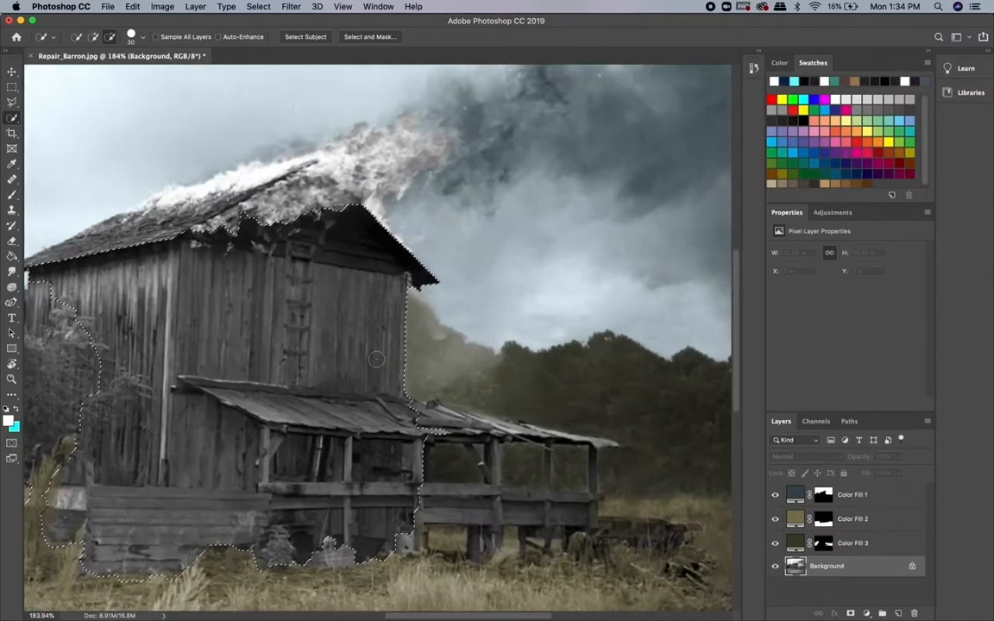
click(11, 102)
scroll(409, 345, up, 3)
scroll(411, 349, down, 3)
click(391, 327)
click(599, 326)
click(486, 319)
click(422, 315)
click(391, 327)
- Add the porch's corner post, railing, support legs and adjoining wood pile to the barn selection with the Polygonal Lasso
scroll(581, 332, down, 2)
scroll(581, 332, up, 1)
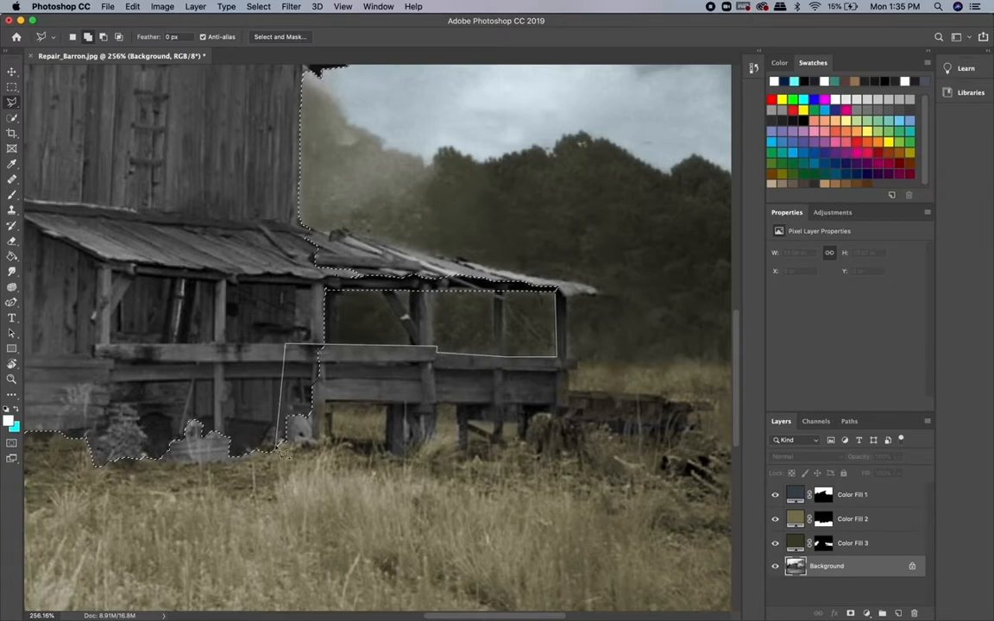
click(388, 402)
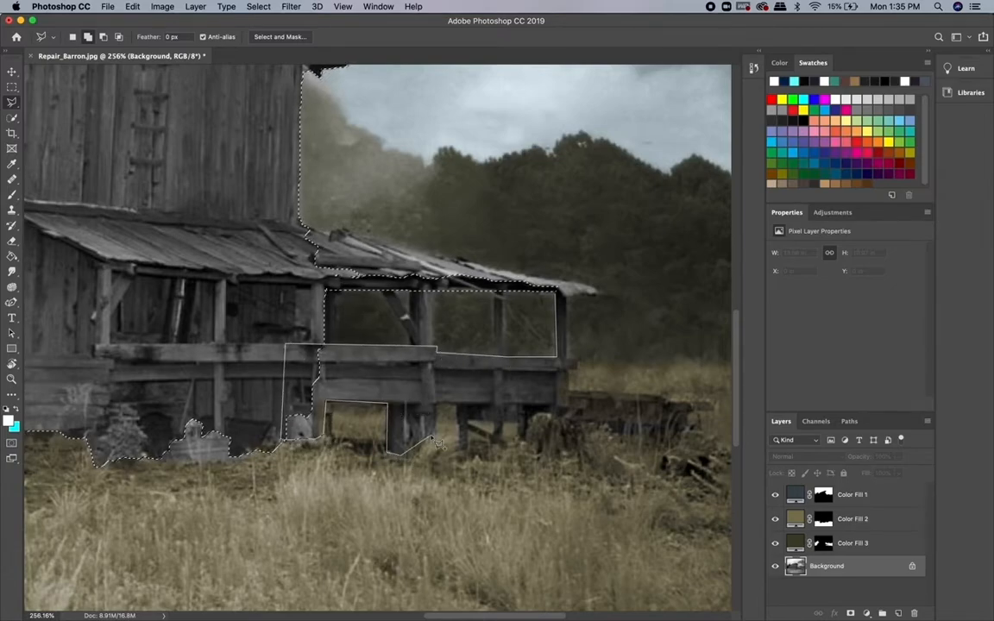
click(428, 443)
click(437, 403)
click(467, 449)
click(467, 421)
click(506, 421)
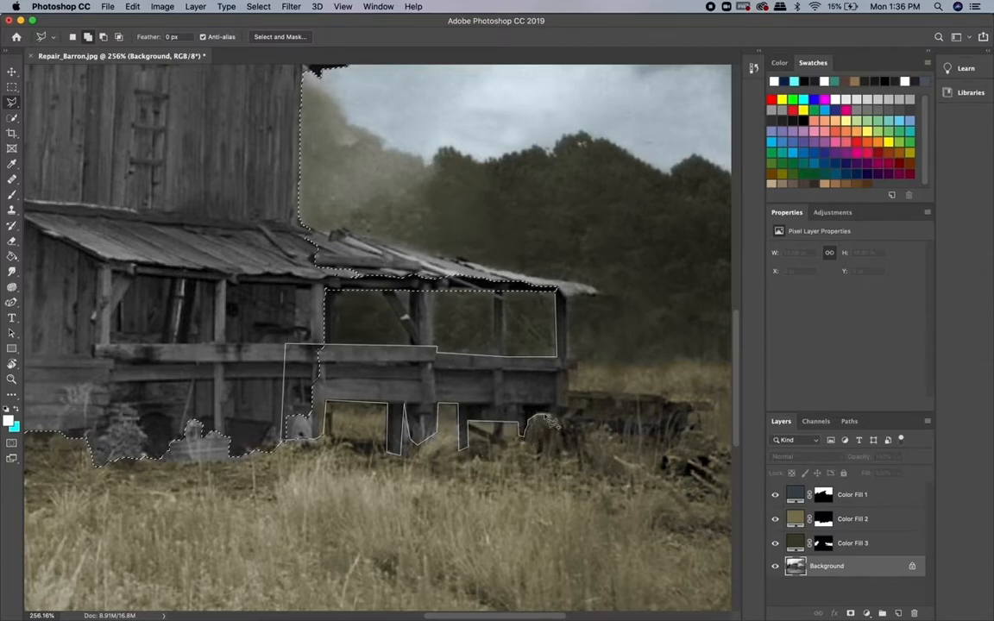
click(701, 413)
click(716, 411)
click(716, 402)
click(661, 396)
click(571, 298)
- Add the remaining porch post with the Rectangular Marquee and refine the selection around the diagonal brace with the Polygonal Lasso
key(m)
drag(410, 290, 431, 360)
key(l)
click(381, 293)
click(401, 328)
click(401, 308)
click(381, 293)
- Subtract the porch roof's surface from the barn selection with the Polygonal Lasso
scroll(406, 257, down, 3)
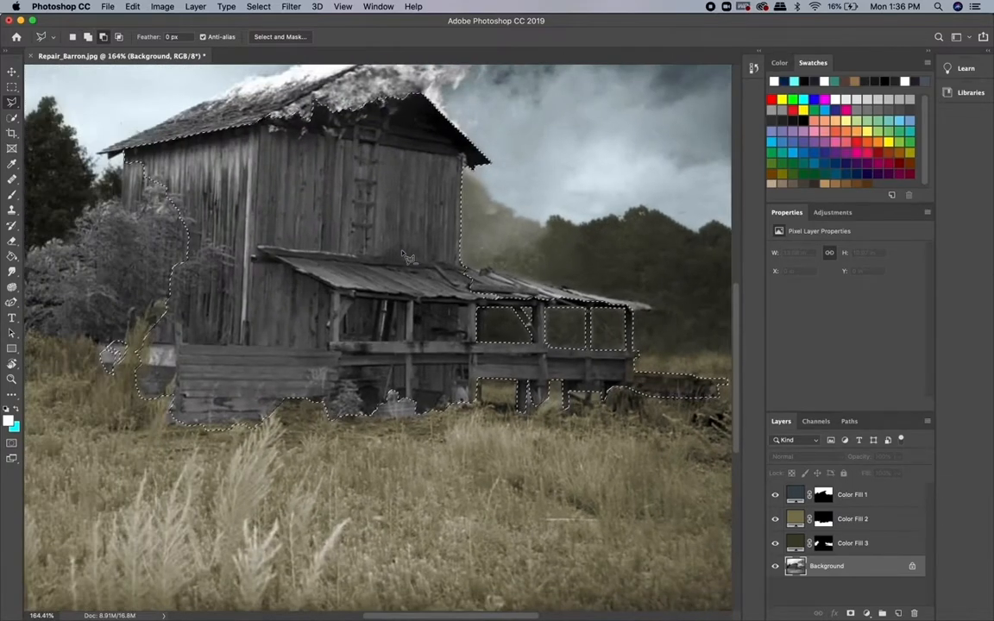
scroll(405, 257, up, 3)
click(299, 297)
click(379, 301)
click(457, 300)
click(496, 303)
double_click(539, 290)
scroll(379, 324, down, 3)
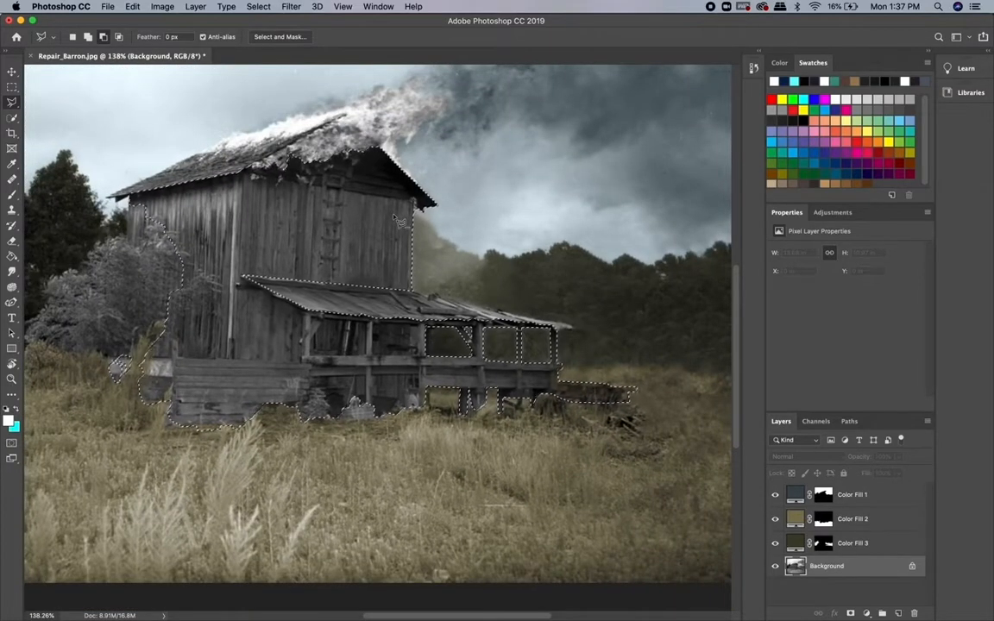
- Add the barn's outer wall section between the eave and the bush to the selection with the Polygonal Lasso
scroll(26, 217, up, 4)
shift+click(287, 170)
click(285, 263)
click(298, 292)
click(316, 270)
double_click(343, 231)
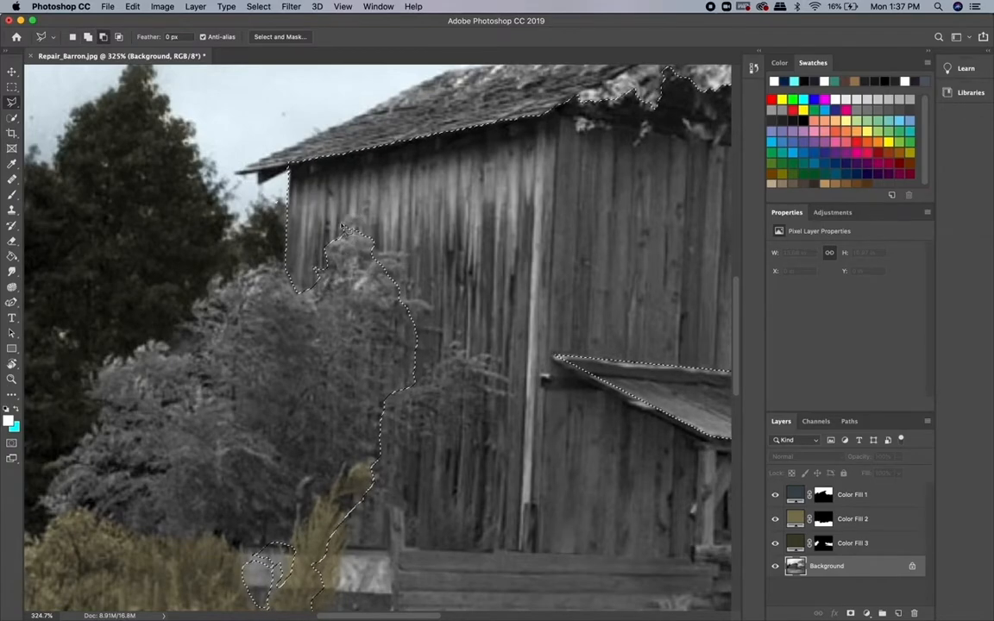
- Subtract the bush branches overlapping the barn's side wall from the selection
scroll(379, 345, down, 1)
click(410, 373)
click(437, 311)
click(470, 351)
scroll(353, 333, down, 2)
scroll(353, 333, up, 1)
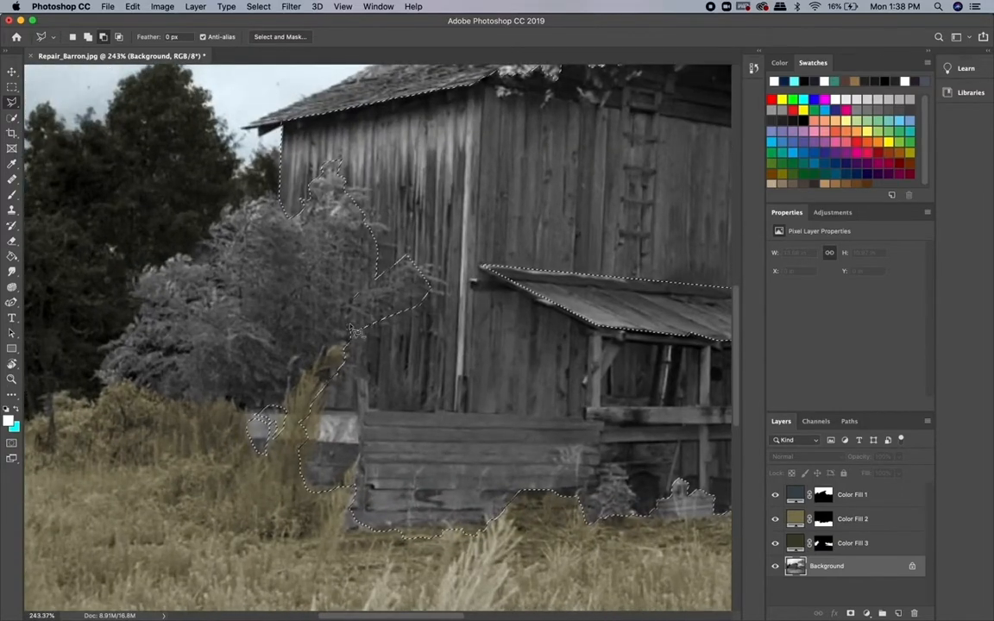
- Subtract the spiky weeds just above the horizontal boards on the side wall from the barn selection
click(383, 411)
scroll(371, 411, right, 5)
click(349, 400)
click(341, 386)
click(335, 367)
click(329, 377)
click(324, 361)
click(315, 371)
click(304, 380)
click(292, 372)
click(302, 405)
scroll(389, 345, down, 4)
- Subtract the small plant at the foot of the porch from the barn selection with the Lasso
scroll(388, 345, up, 1)
click(424, 224)
click(466, 255)
click(449, 215)
click(424, 224)
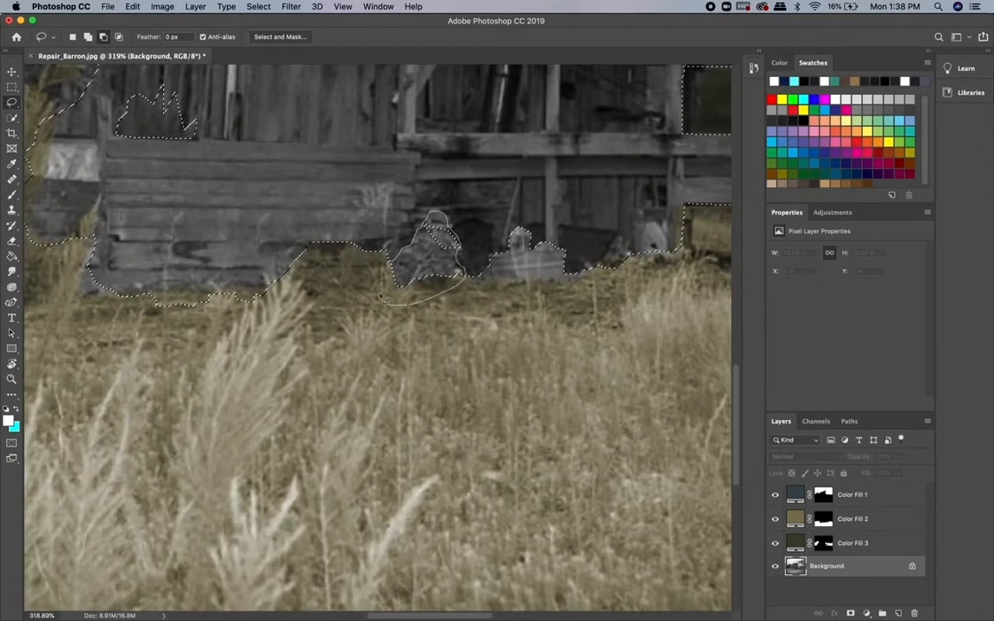
- Subtract the thin weed stalk in front of the lower boards and tidy the barn selection's bottom edge with the Lasso
scroll(390, 308, right, 3)
scroll(390, 308, up, 5)
scroll(345, 363, left, 6)
click(302, 409)
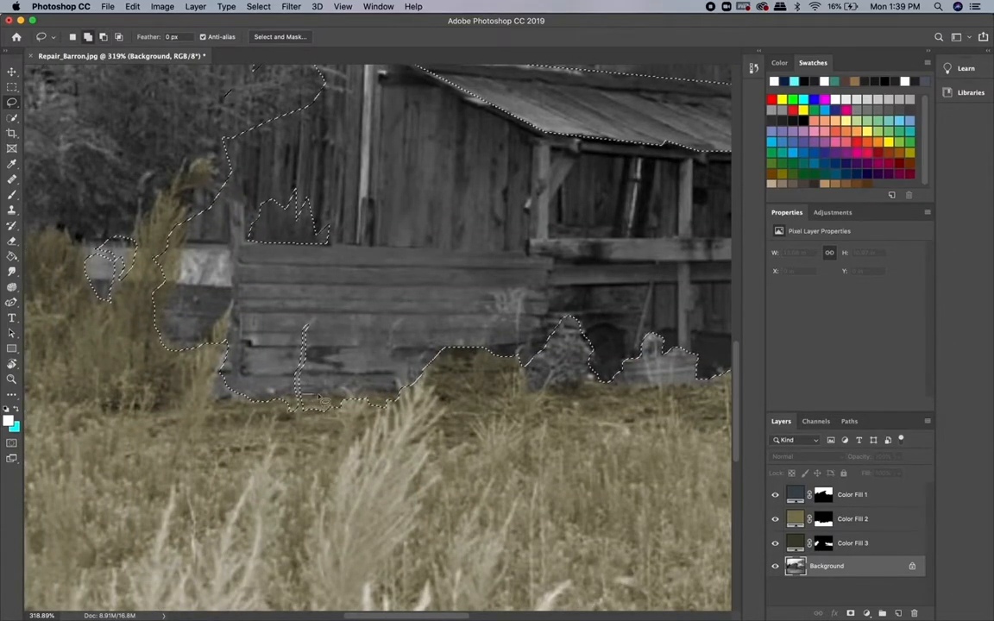
double_click(339, 412)
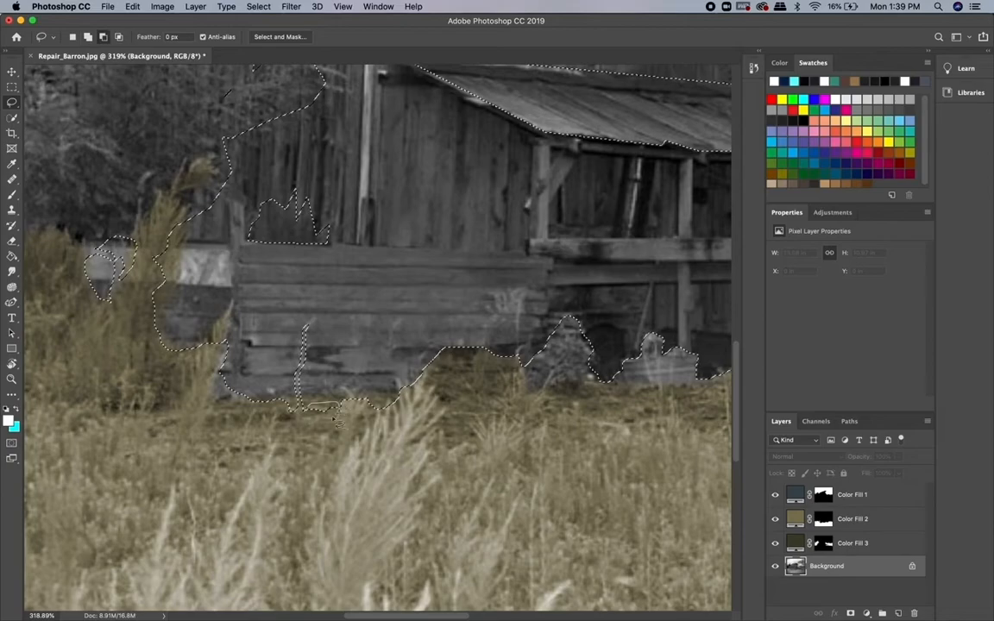
- Complete the selection of the pale board section visible beyond the tall weeds with the Lasso
scroll(238, 380, left, 2)
scroll(224, 362, up, 6)
scroll(224, 362, left, 5)
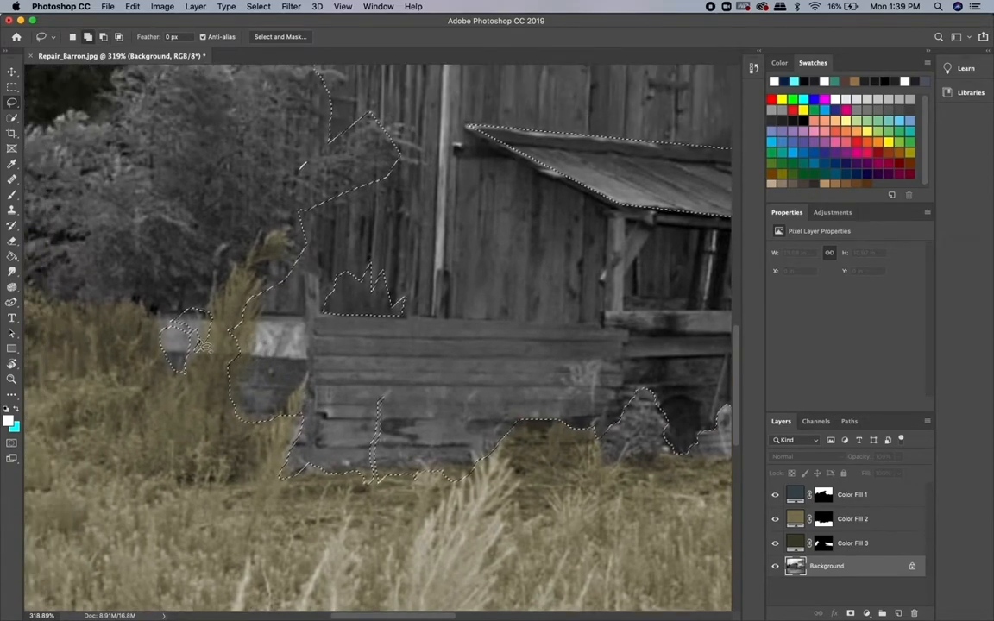
scroll(366, 277, down, 8)
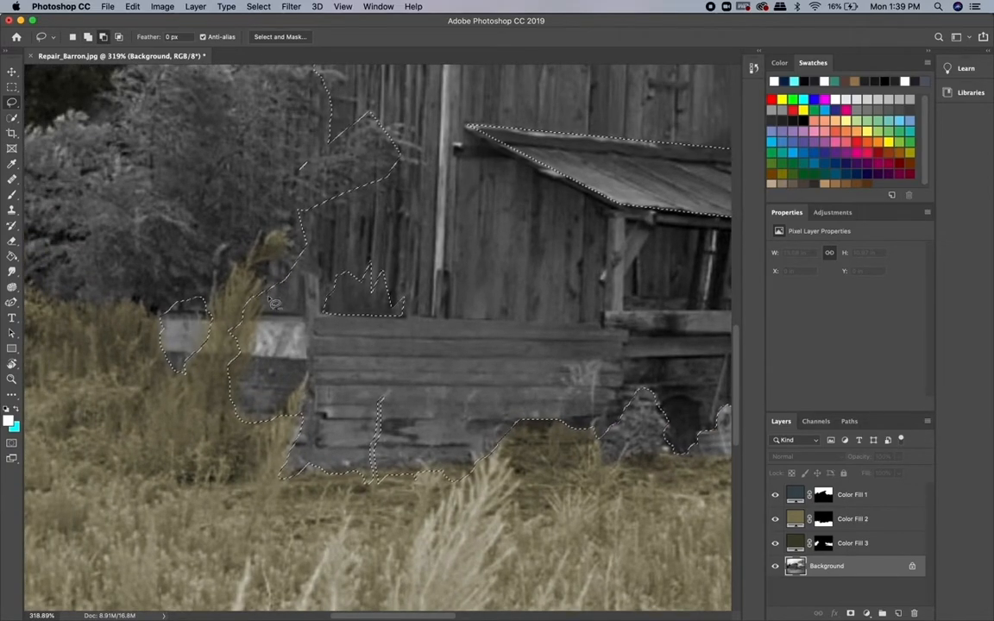
- Subtract the flame scraps hanging below the burning roof edge from the barn selection with the Lasso
scroll(402, 253, up, 8)
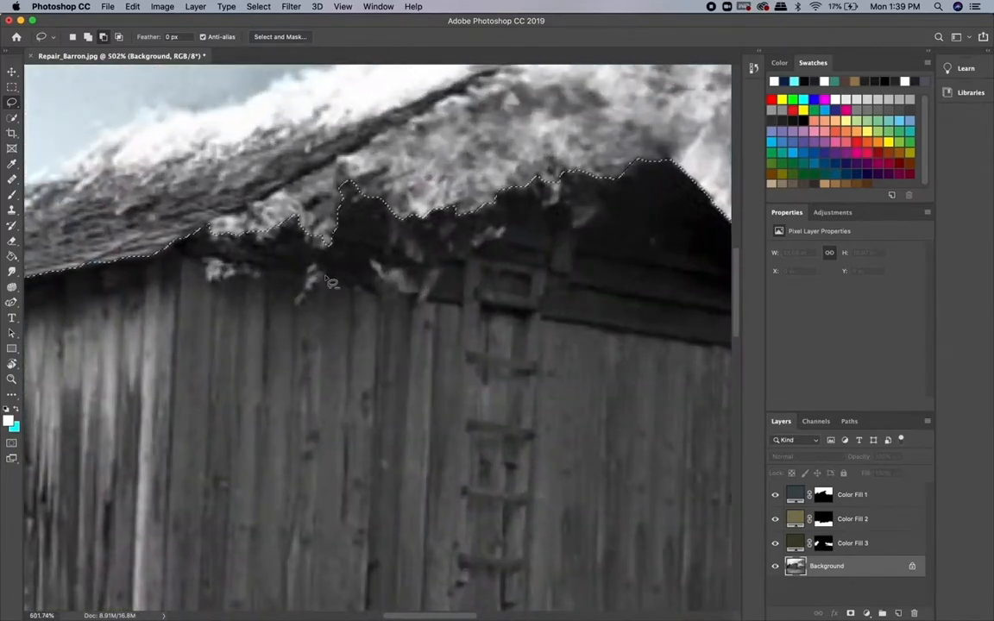
drag(233, 274, 226, 269)
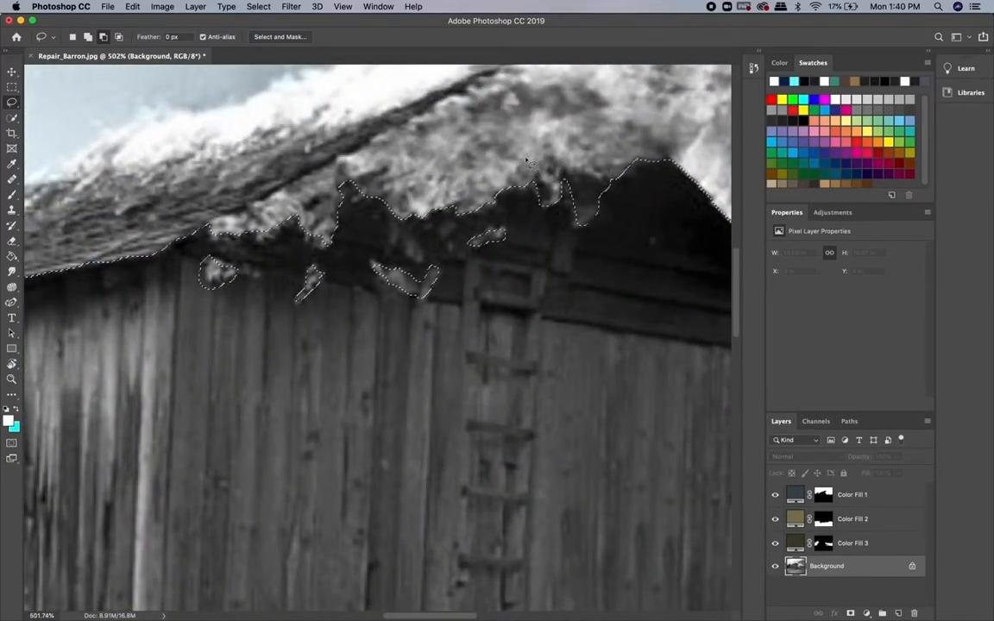
scroll(615, 173, down, 8)
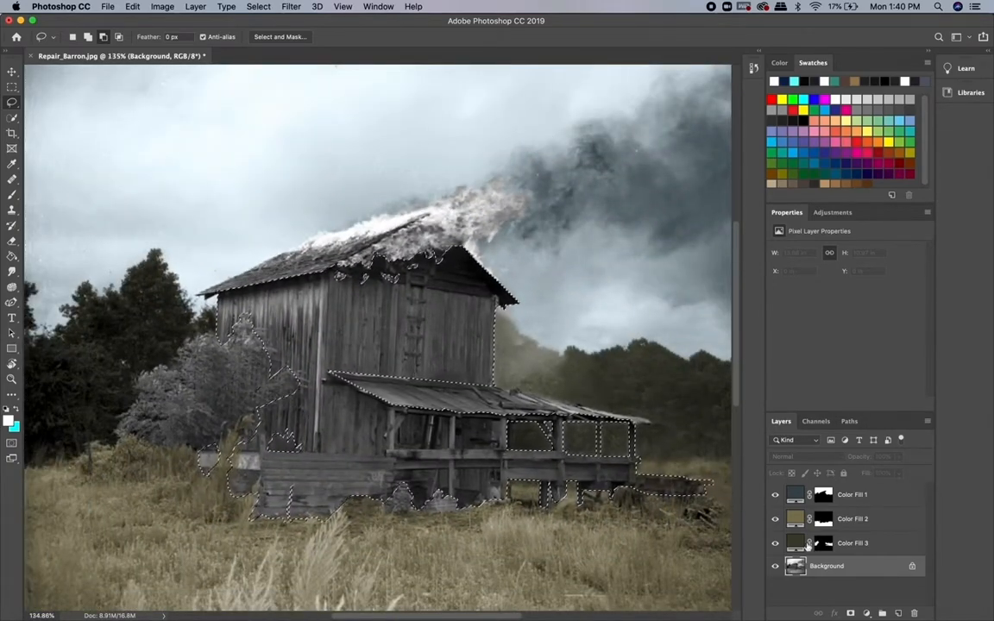
- Fill the barn selection with a very dark Solid Color layer, blended as Overlay at 47% opacity
click(866, 613)
click(895, 390)
click(509, 359)
click(376, 343)
key(Return)
click(807, 457)
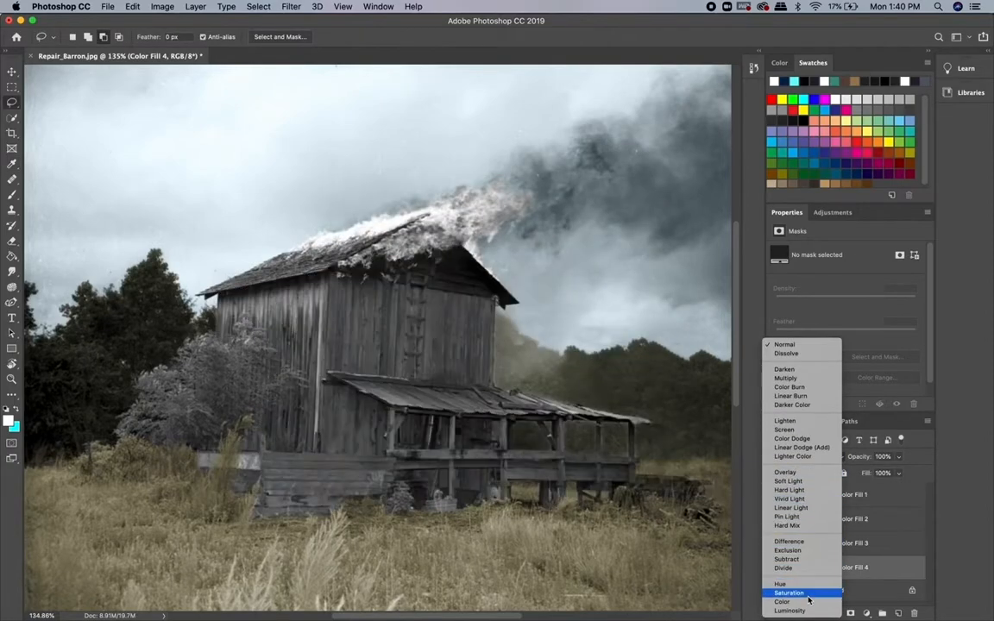
click(809, 475)
drag(872, 473, 869, 472)
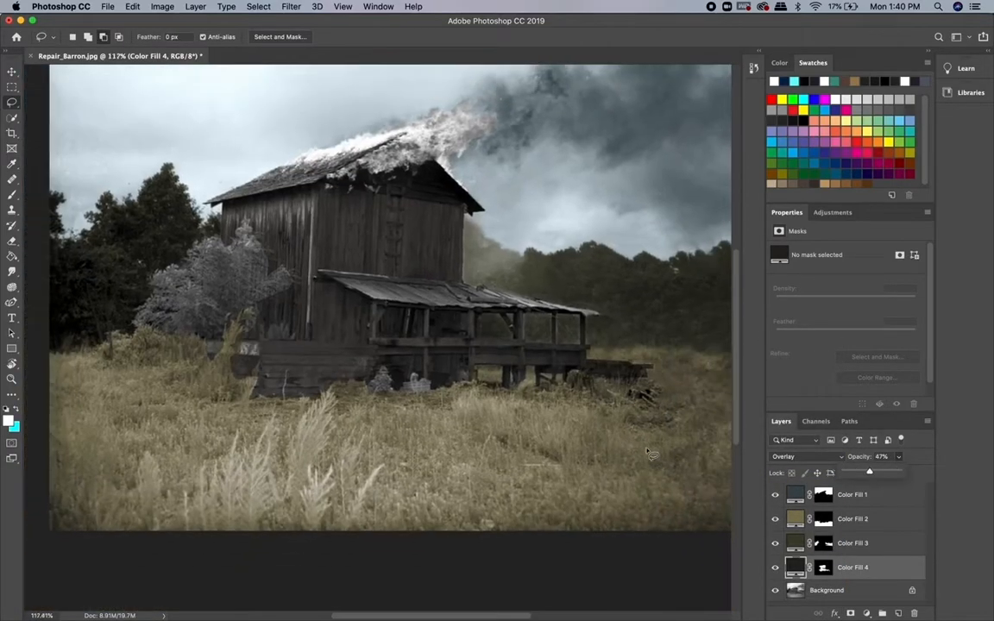
- Change the barn's Solid Color layer to a dark reddish brown
scroll(652, 455, down, 2)
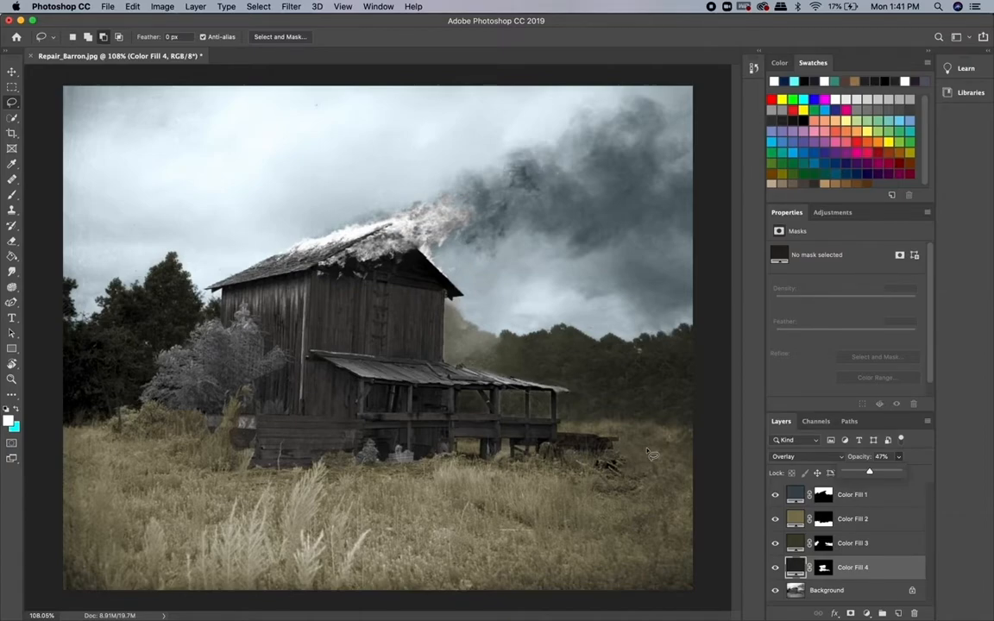
double_click(794, 568)
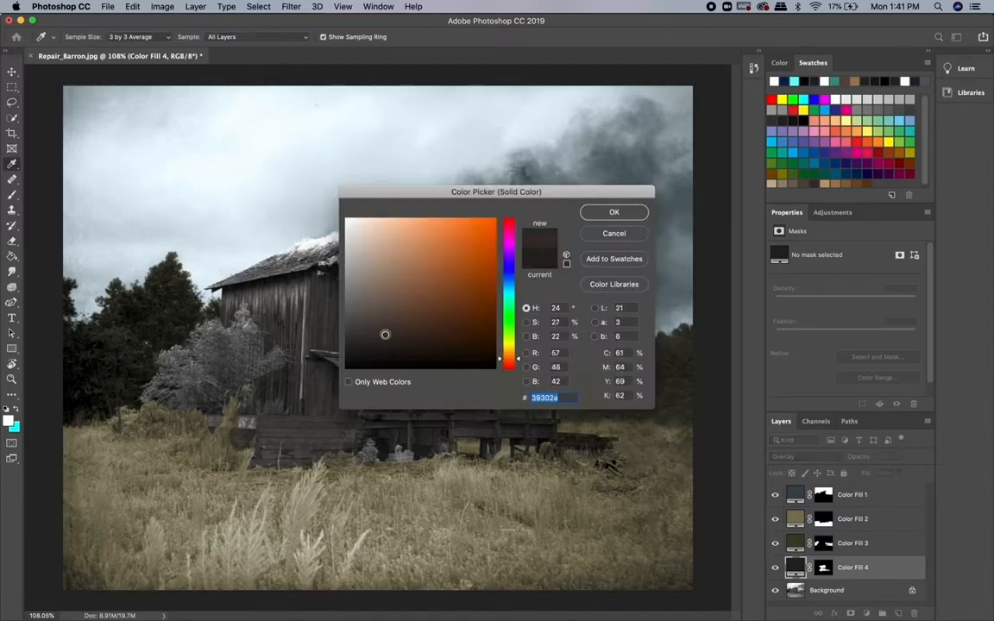
drag(393, 331, 404, 340)
click(613, 212)
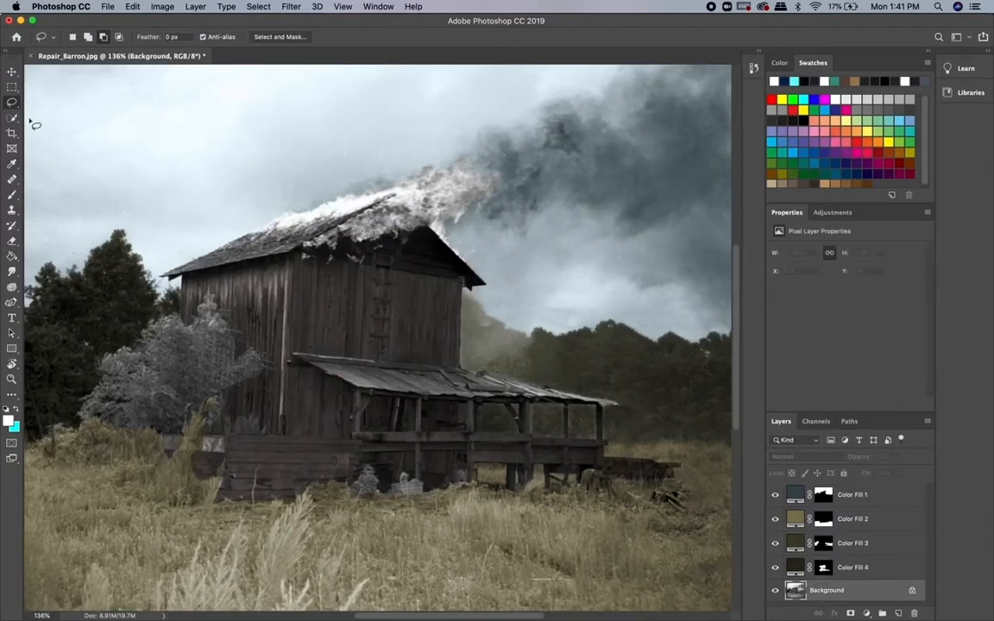
- Select the flames on the barn roof on the Background layer with the Quick Selection tool
click(12, 118)
mouse_move(435, 168)
mouse_down()
mouse_move(345, 177)
mouse_move(276, 226)
mouse_move(376, 236)
mouse_up()
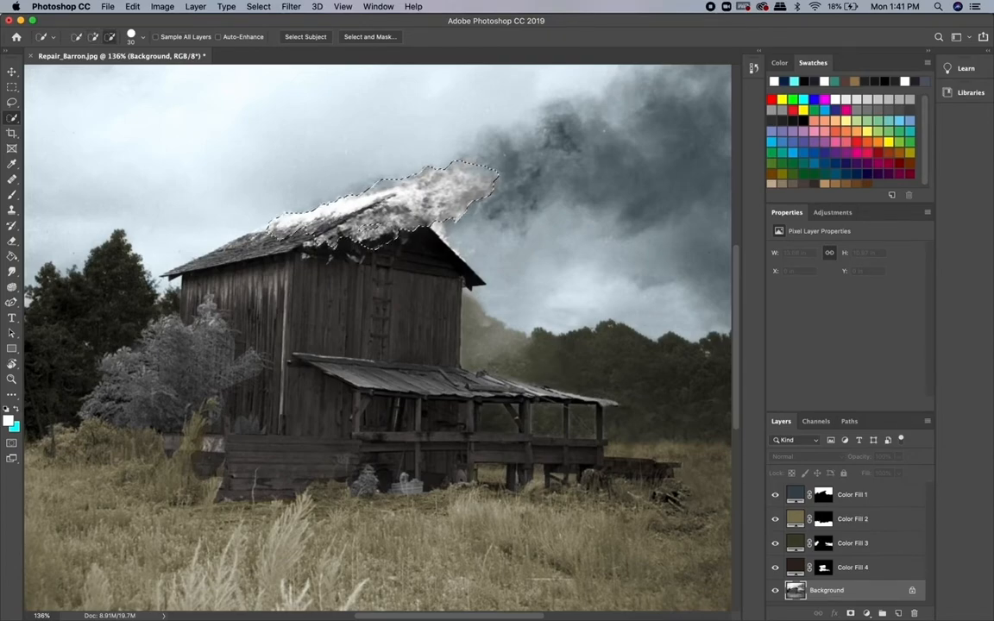
key(super+plus)
scroll(348, 254, up, 5)
click(406, 431)
key(super+z)
- Add the flame scraps below the roof edge with a 16 px Quick Selection brush and subtract the surplus wall areas
click(143, 37)
drag(89, 69, 84, 69)
drag(317, 440, 409, 450)
click(313, 434)
alt+click(357, 418)
alt+click(281, 417)
scroll(375, 336, down, 5)
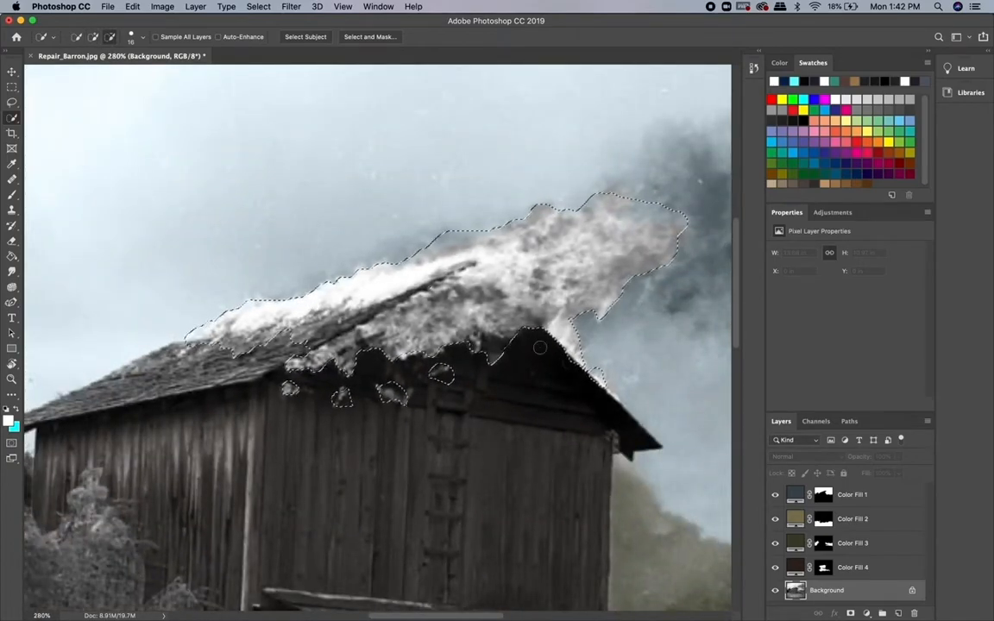
- Fill the flame selection with a Solid Color layer in pale yellow fbdb8e and set its blend mode to Color
scroll(376, 337, down, 3)
scroll(711, 420, down, 3)
click(867, 614)
click(880, 387)
click(416, 222)
mouse_move(509, 360)
mouse_down()
mouse_move(509, 346)
mouse_move(511, 354)
mouse_up()
click(509, 355)
click(409, 223)
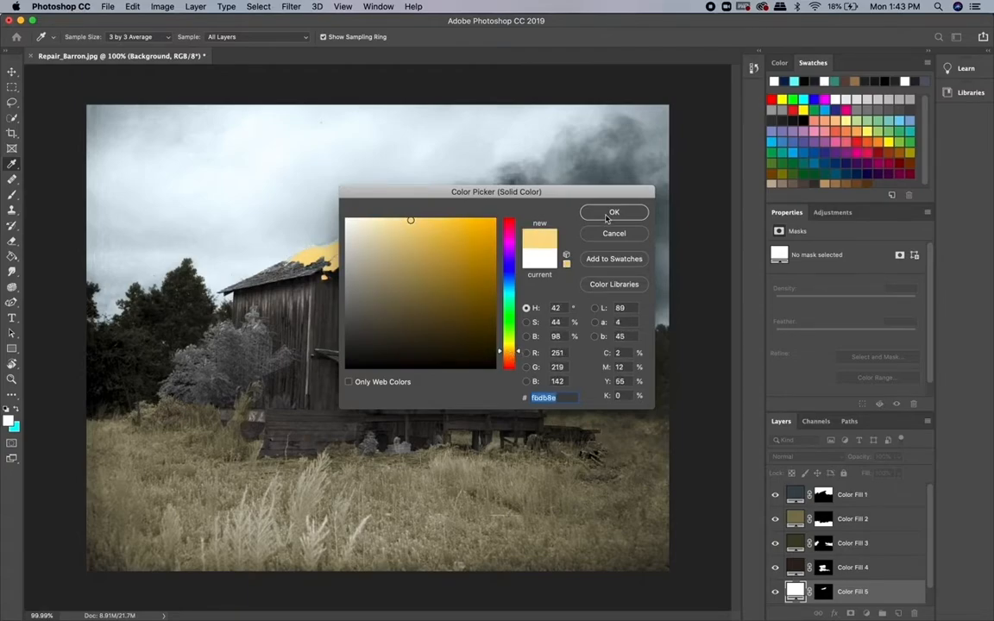
click(613, 213)
click(807, 456)
click(808, 597)
- Refine the flame layer's mask in Select and Mask with smooth 0, feather 36.1 px, contrast 26% and shift edge +10%
click(824, 592)
click(876, 357)
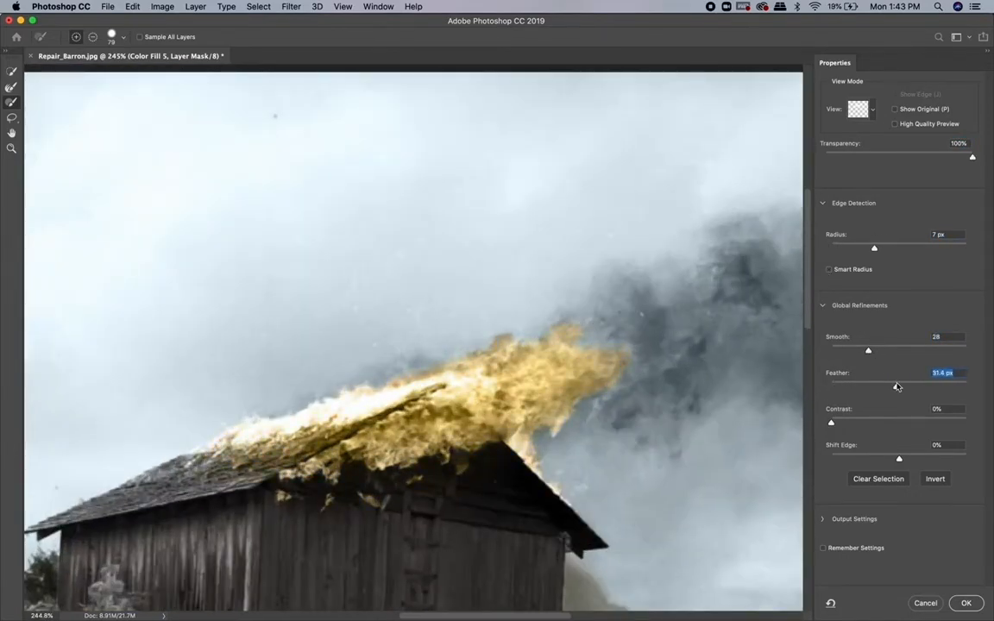
key(super+minus)
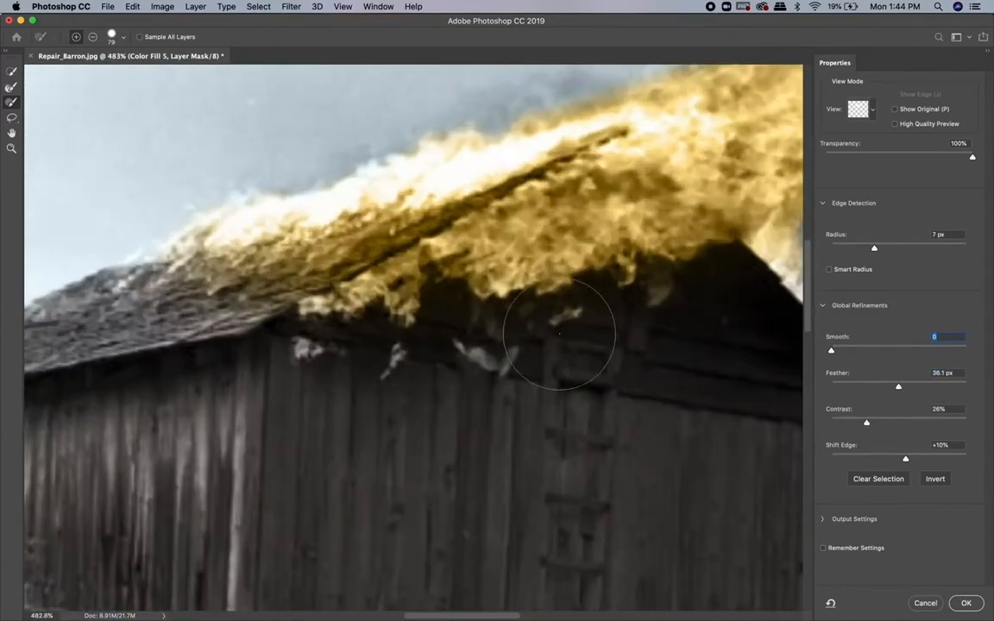
- Set the edge radius to 0 px and try to brush the flame scraps below the roof edge into the mask
click(117, 36)
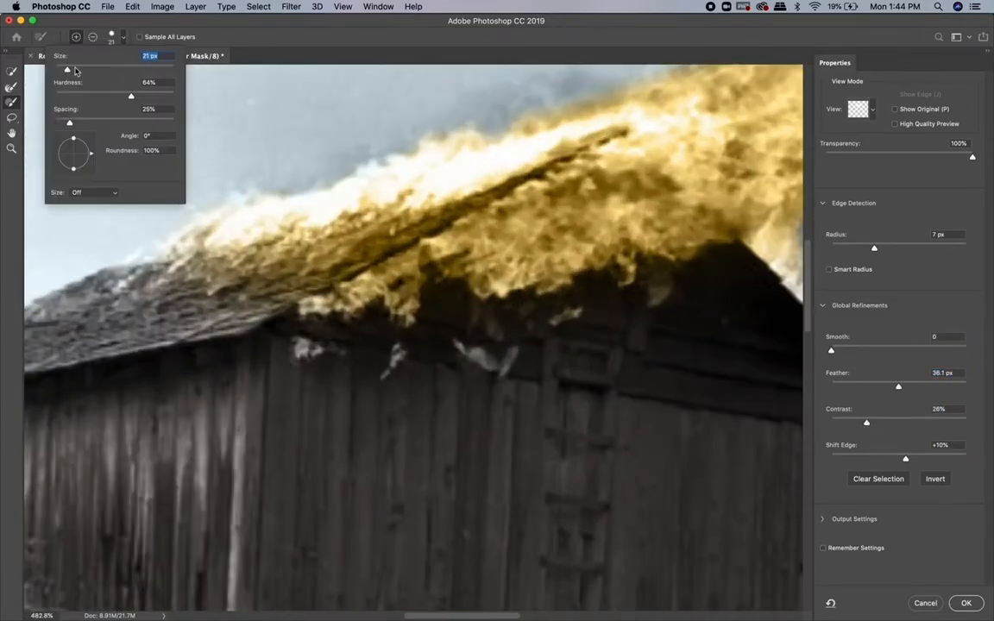
click(397, 367)
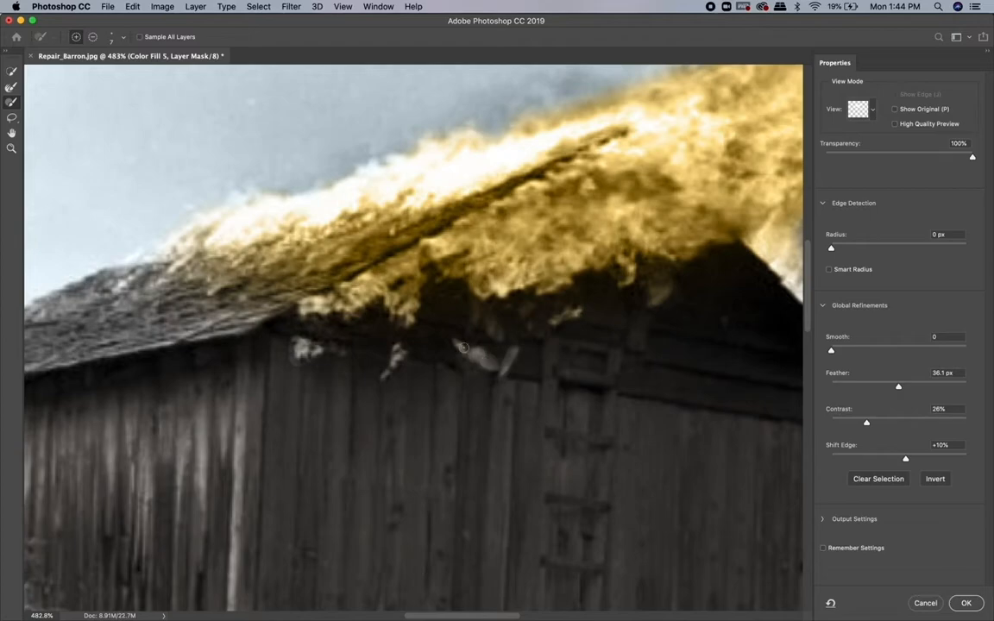
click(11, 117)
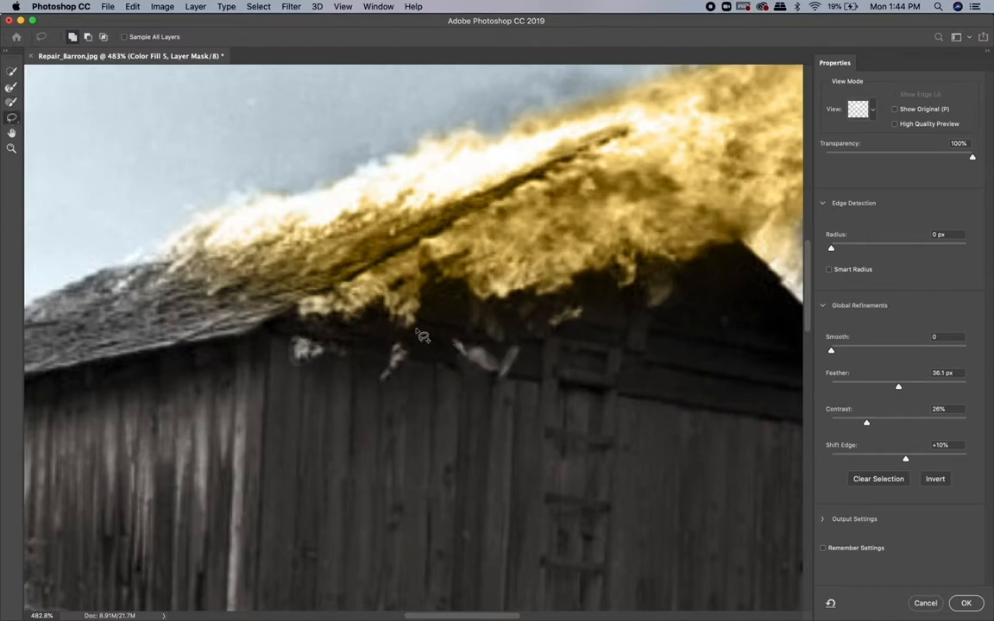
scroll(420, 330, down, 10)
scroll(419, 330, up, 5)
click(10, 102)
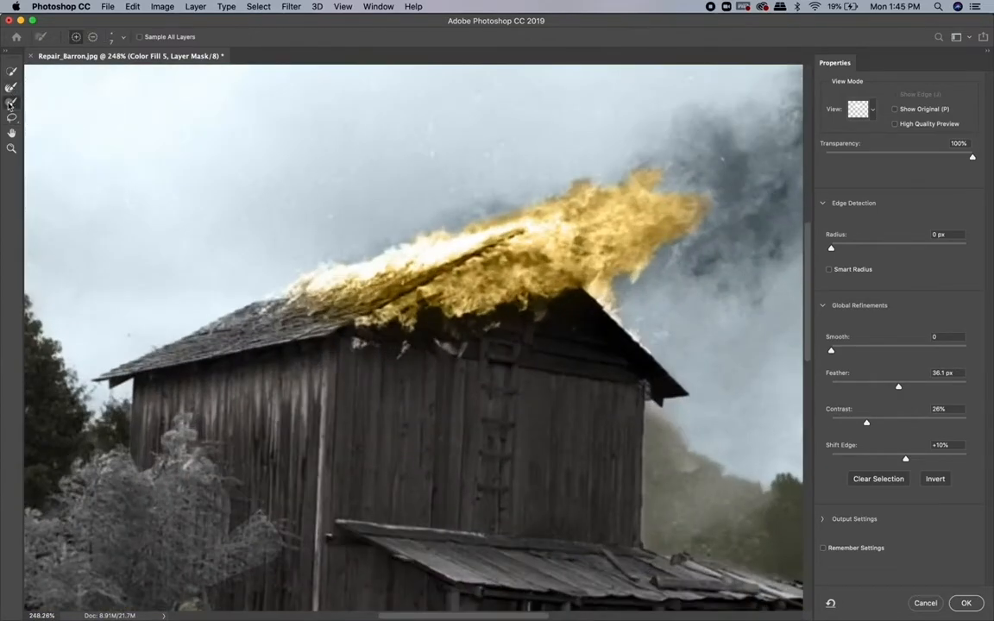
scroll(458, 349, up, 4)
key(b)
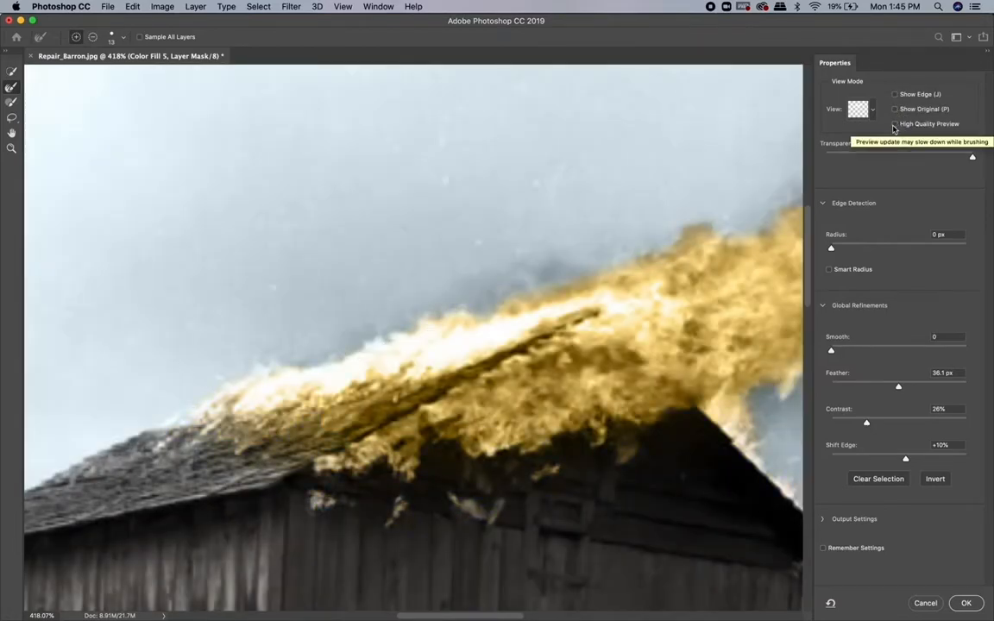
- Preview the flame mask on black at 88% opacity and apply the refinement
click(859, 109)
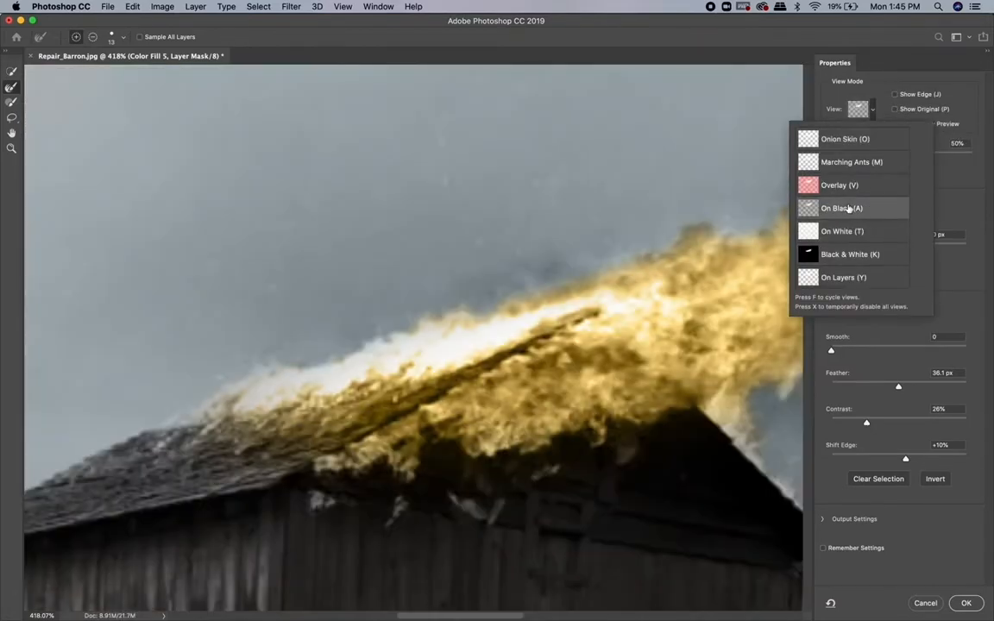
click(848, 208)
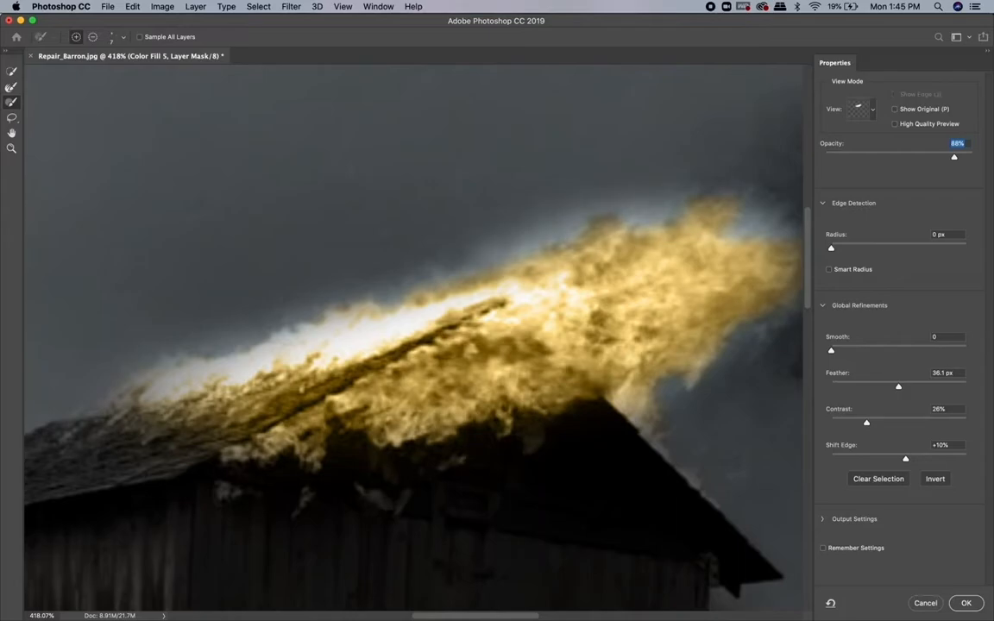
scroll(566, 282, down, 5)
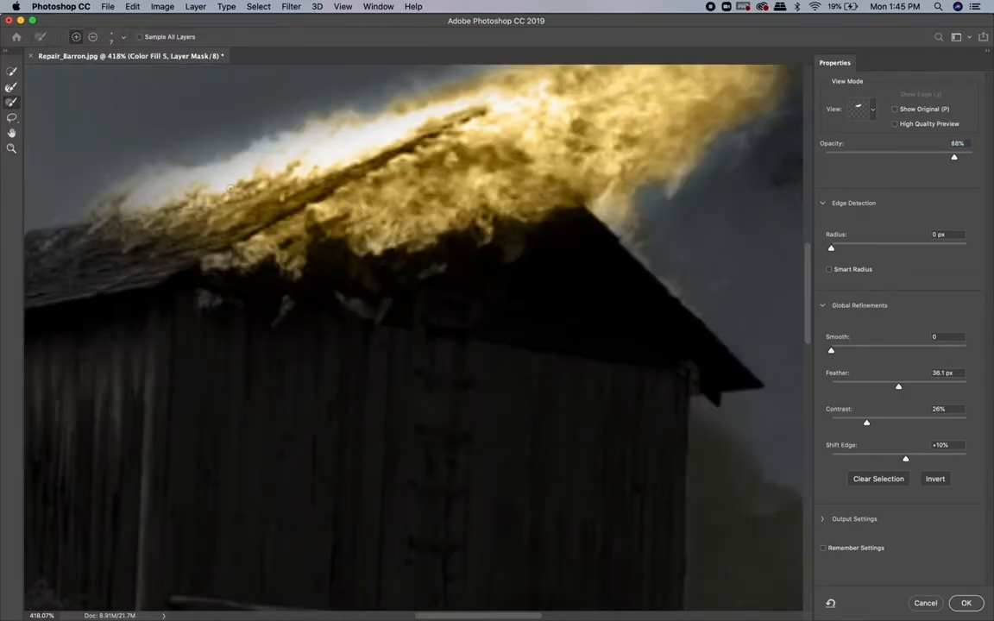
click(966, 603)
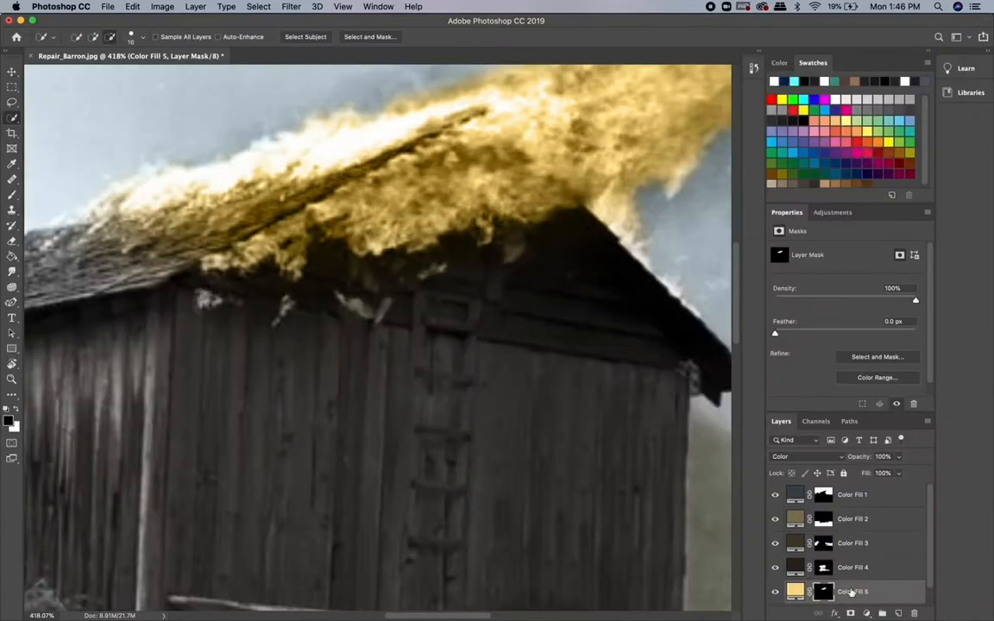
- Paint white on the flame mask over the scrap below the roof edge with a 15 px brush
scroll(298, 221, up, 3)
key(b)
scroll(297, 221, left, 1)
click(85, 38)
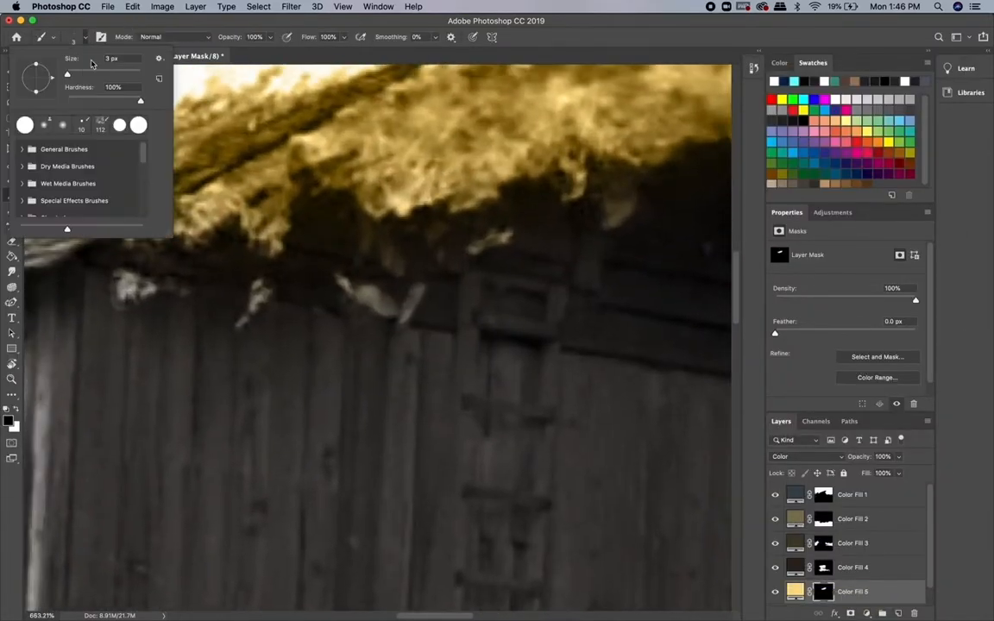
drag(67, 75, 82, 76)
drag(333, 194, 344, 447)
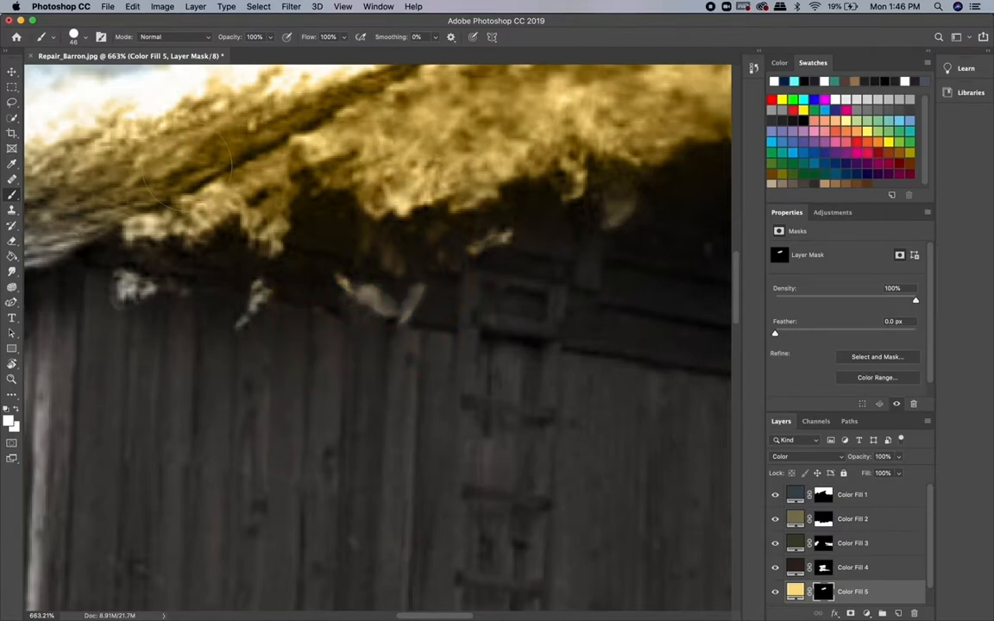
click(83, 38)
drag(82, 75, 71, 76)
drag(344, 282, 417, 292)
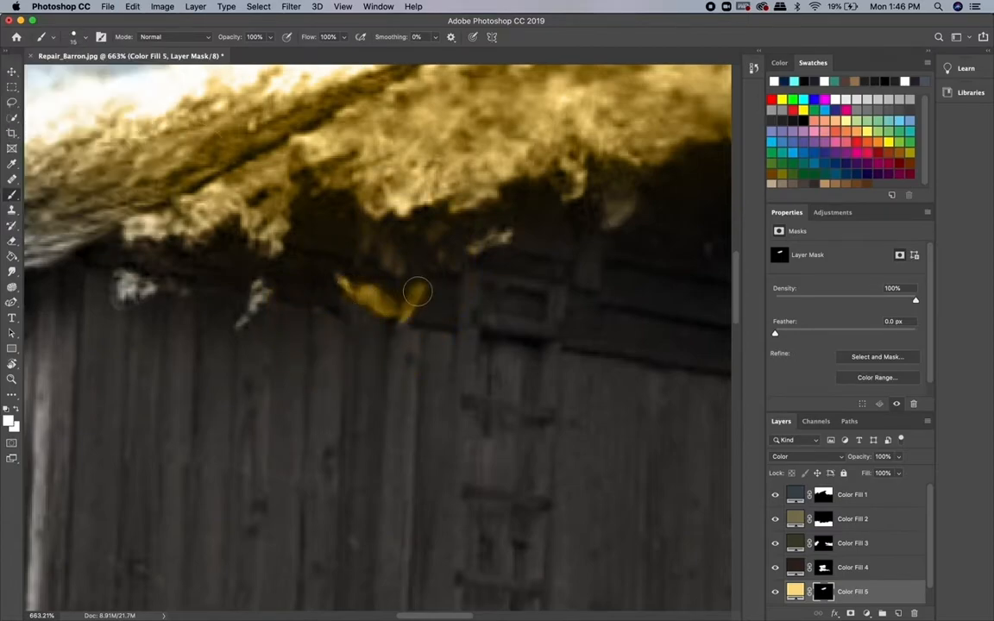
- Repaint the flame scraps below the roof edge and the lower end of the roof flames at 39% brush opacity
click(85, 38)
click(84, 37)
key(3)
key(9)
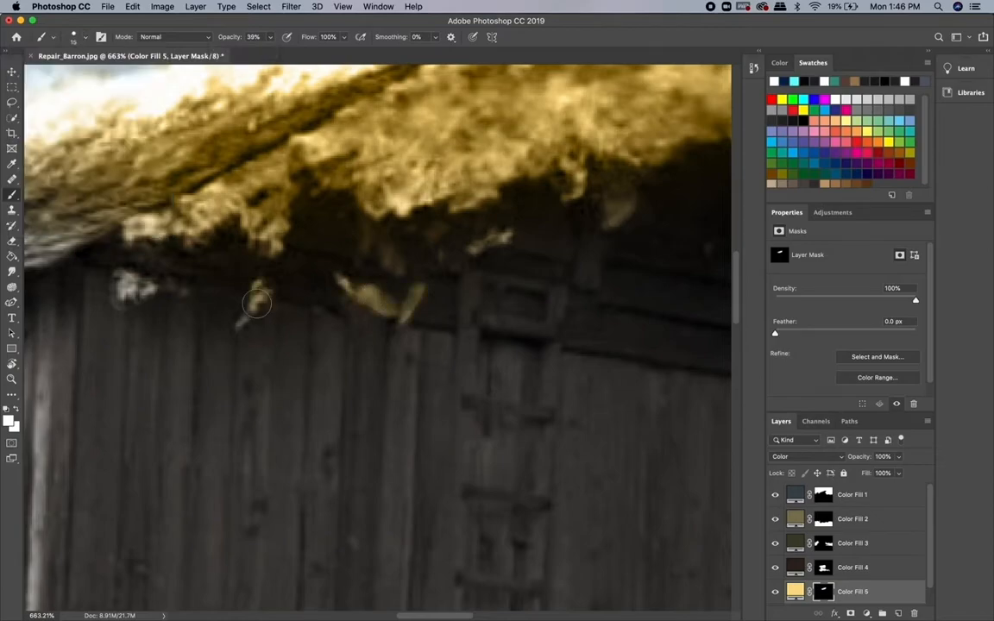
scroll(518, 219, down, 4)
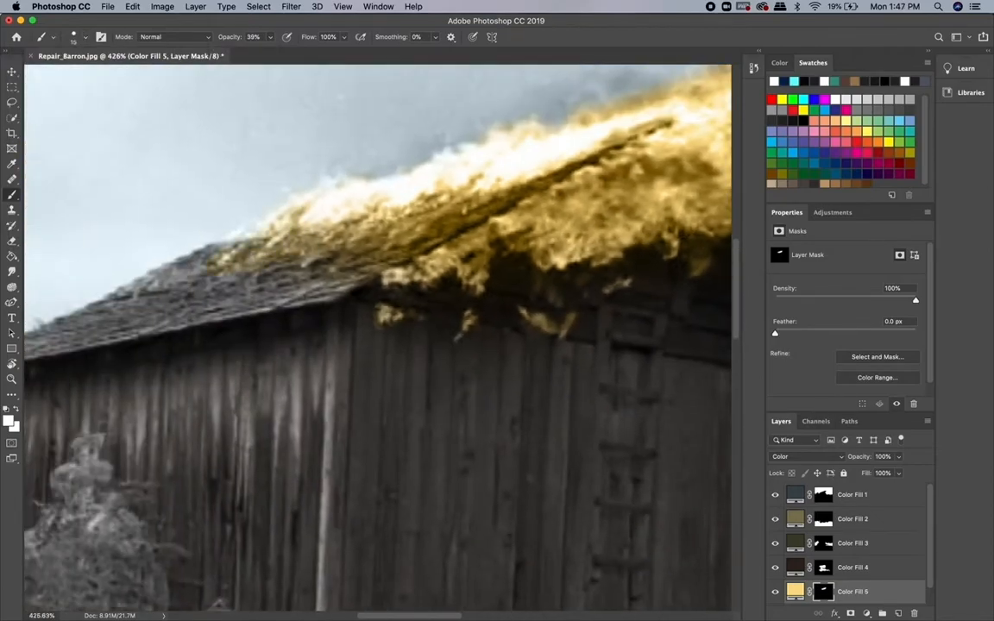
scroll(357, 190, down, 4)
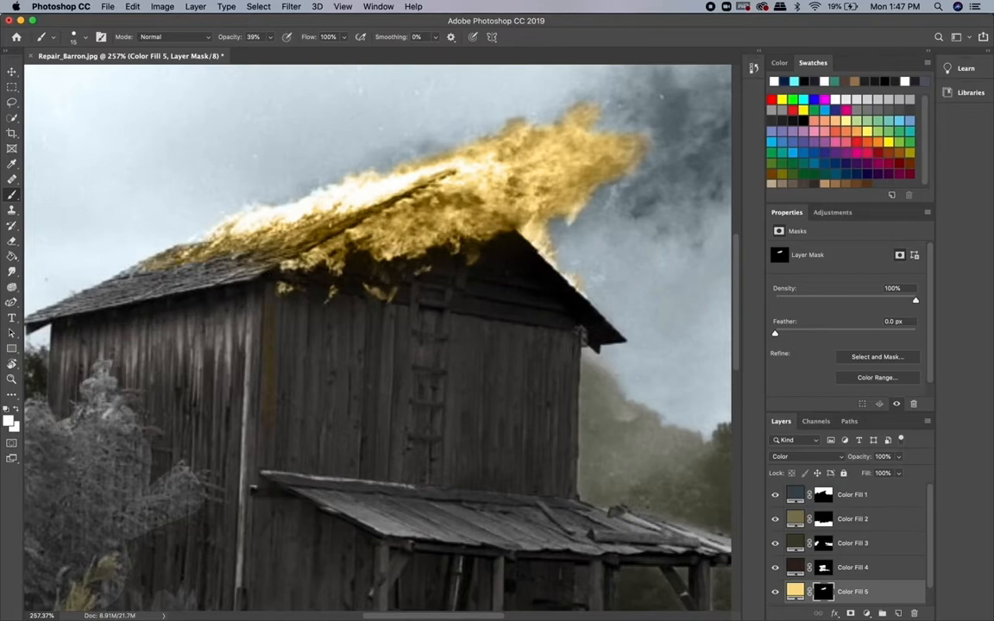
scroll(353, 274, down, 8)
scroll(346, 281, up, 3)
scroll(328, 289, down, 2)
key(s)
click(84, 37)
click(414, 229)
click(586, 216)
click(85, 37)
click(85, 37)
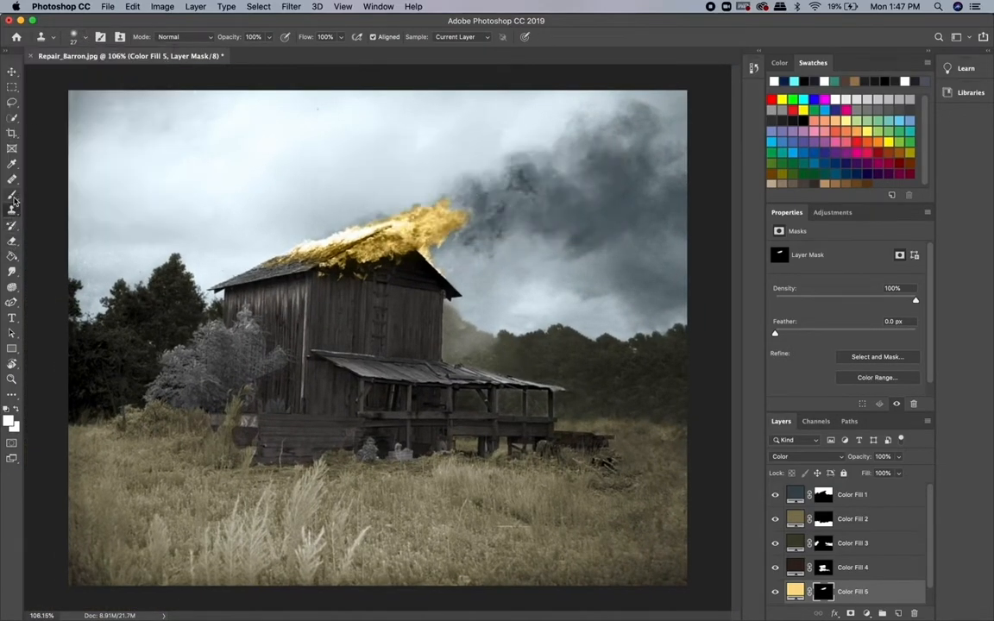
- Touch up the flame mask around the roof fire with a soft 49 px white brush at 68% opacity
click(12, 196)
click(85, 37)
click(60, 130)
click(410, 238)
scroll(410, 241, up, 6)
click(84, 38)
drag(72, 74, 77, 74)
click(513, 178)
scroll(379, 337, down, 6)
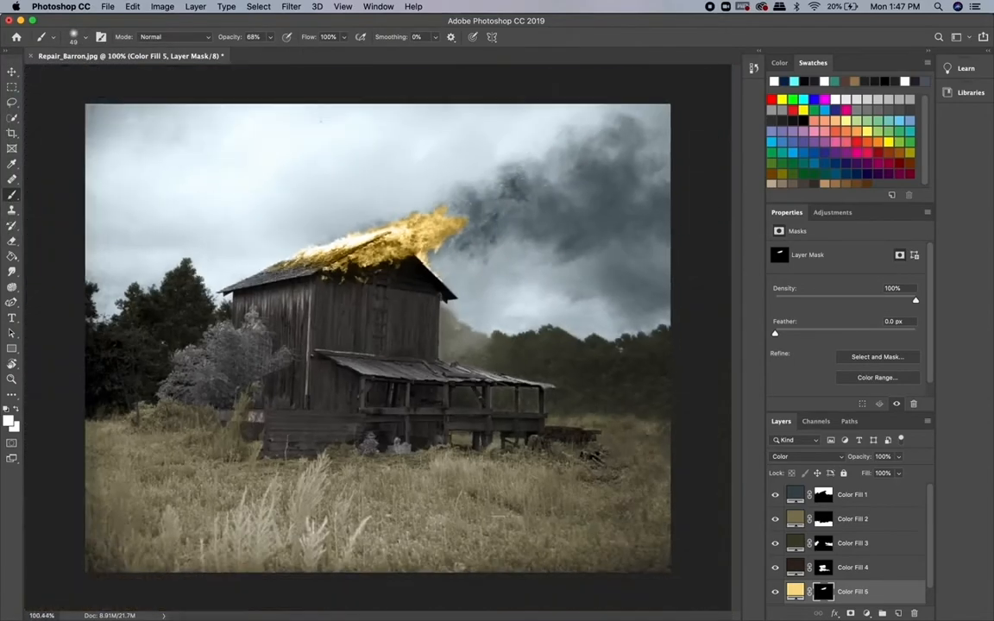
- Add a Hue/Saturation adjustment layer clipped to the grass's Solid Color layer
click(846, 569)
click(775, 567)
click(775, 568)
click(775, 543)
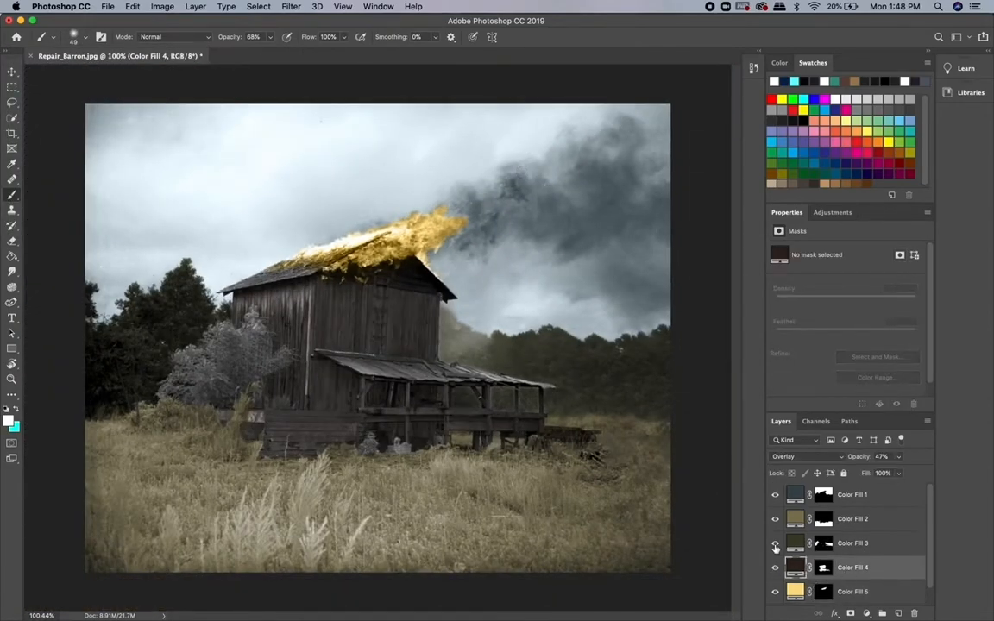
click(774, 544)
click(854, 519)
click(866, 614)
click(888, 477)
alt+click(828, 530)
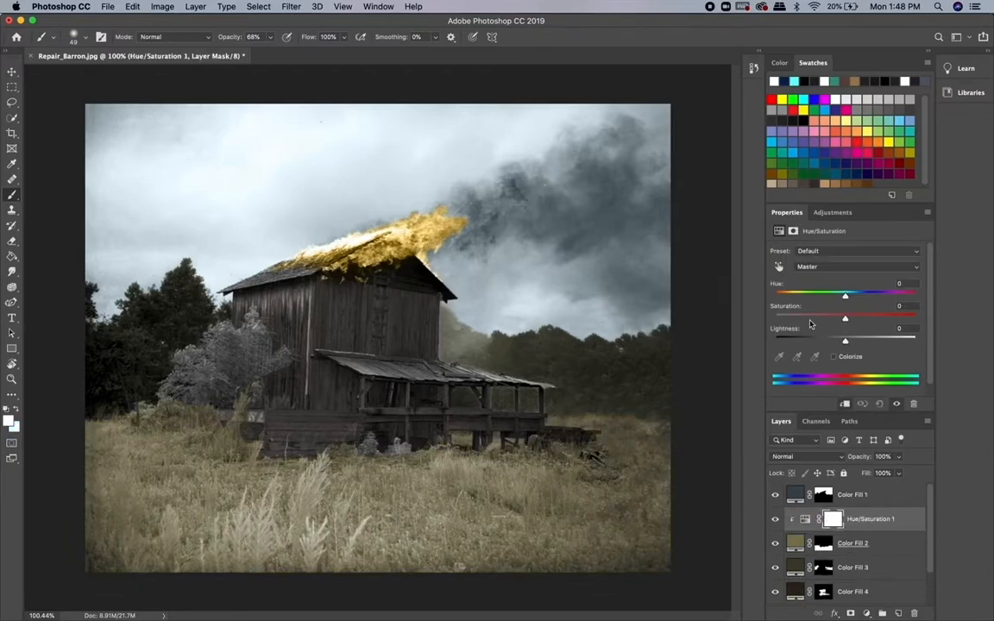
- Set the grass's saturation to +24 and lightness to -29
drag(860, 297, 823, 340)
click(834, 357)
key(super+z)
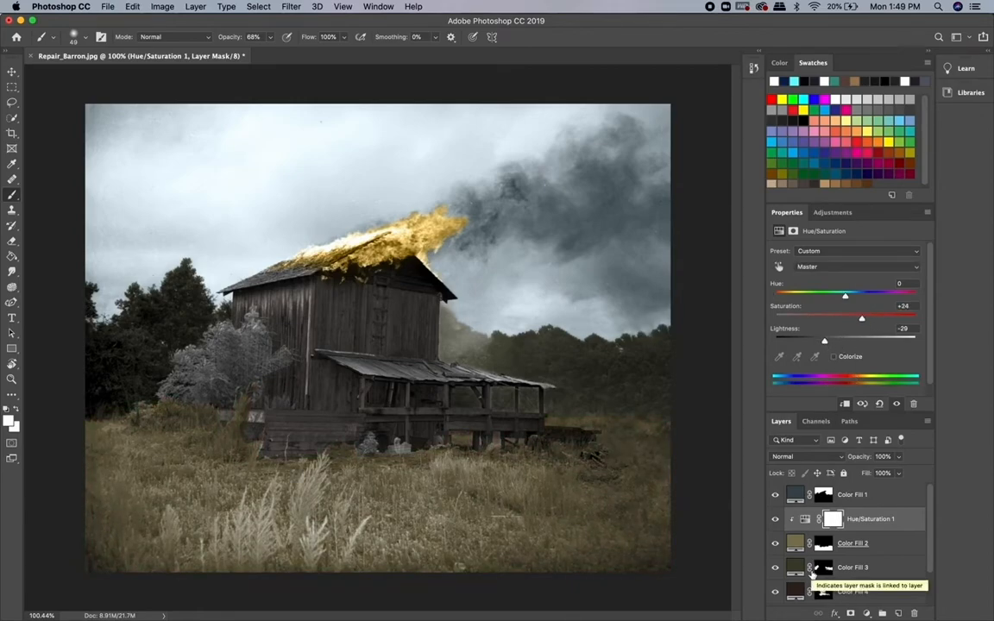
- Add a Curves adjustment layer above the grass's Hue/Saturation layer and clip it to the layer below
click(866, 614)
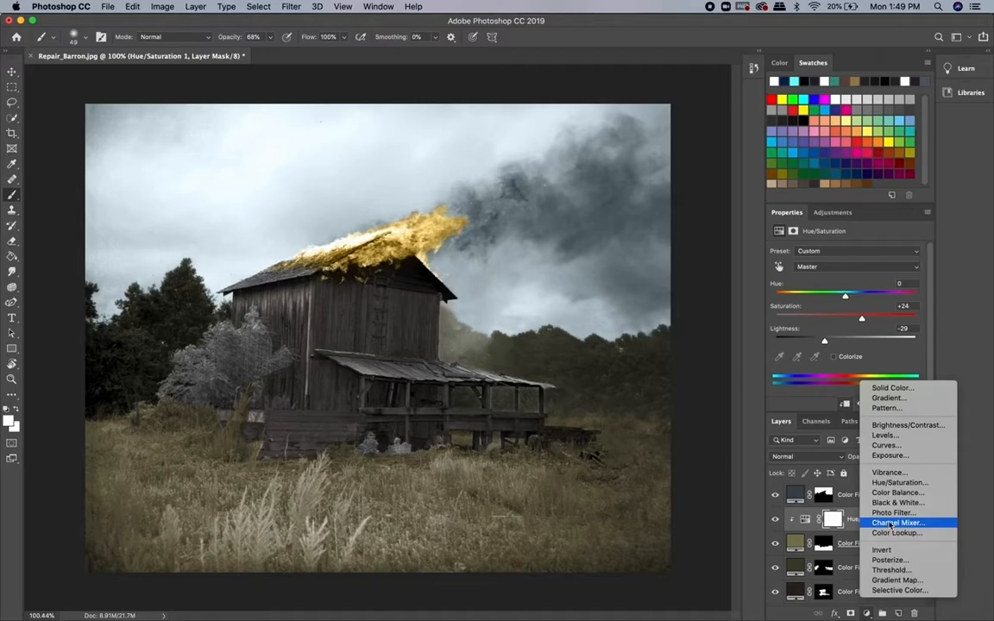
click(886, 445)
mouse_move(915, 282)
mouse_down()
mouse_move(916, 343)
mouse_move(917, 280)
mouse_up()
alt+click(850, 528)
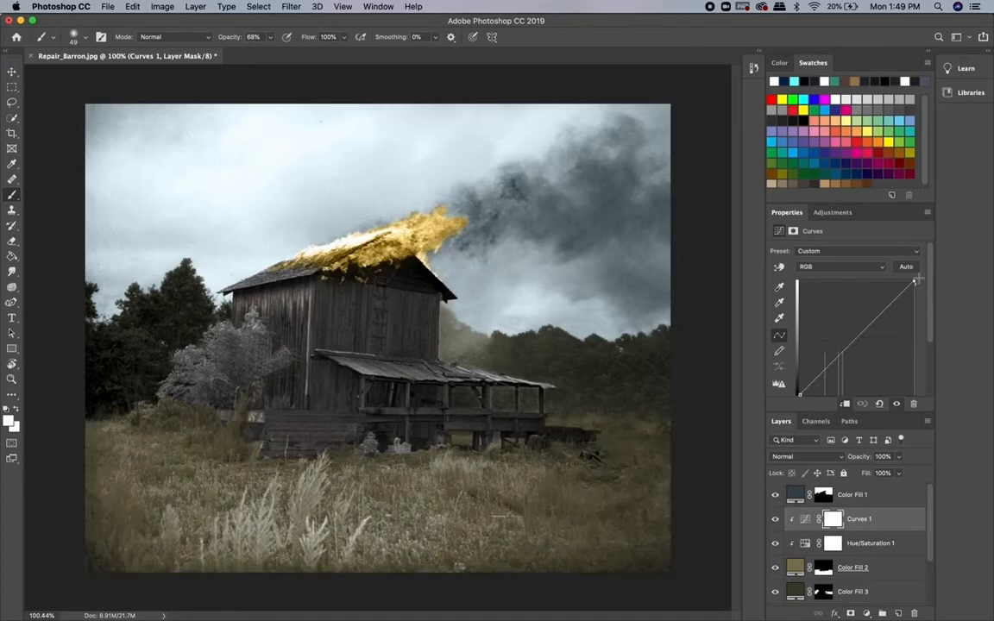
- Undo the midtone curve change and pull the curve's white point down strongly to darken the image
drag(868, 328, 859, 366)
key(super+z)
key(super+z)
drag(915, 283, 926, 346)
- Move the flame color layer to the top of the layer stack and preview other blend modes for it
scroll(843, 581, down, 3)
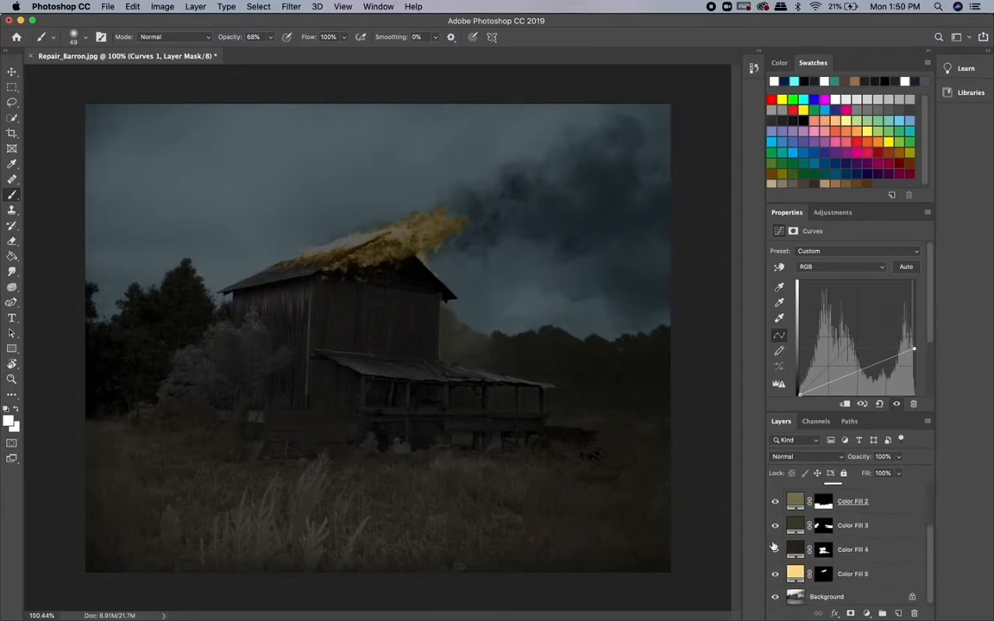
click(858, 525)
drag(858, 524, 851, 494)
scroll(837, 542, down, 2)
scroll(854, 518, up, 2)
click(807, 457)
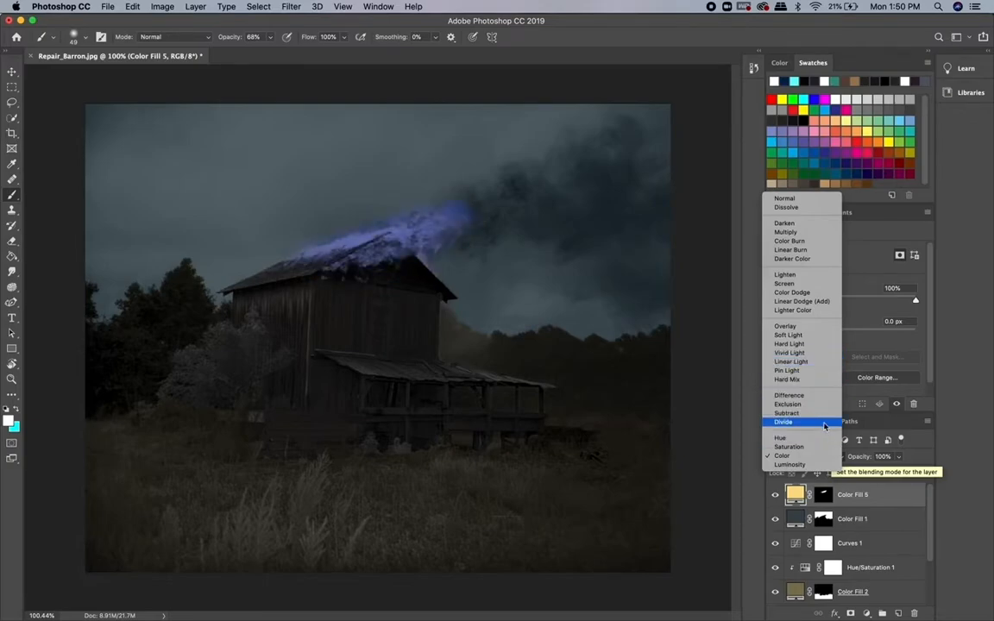
click(954, 492)
- Group the Hue/Saturation layer with the grass, tree and barn color layers, and clip the Curves layer to that group
scroll(876, 513, down, 1)
scroll(852, 563, down, 3)
click(861, 511)
shift+click(850, 576)
click(882, 613)
click(851, 543)
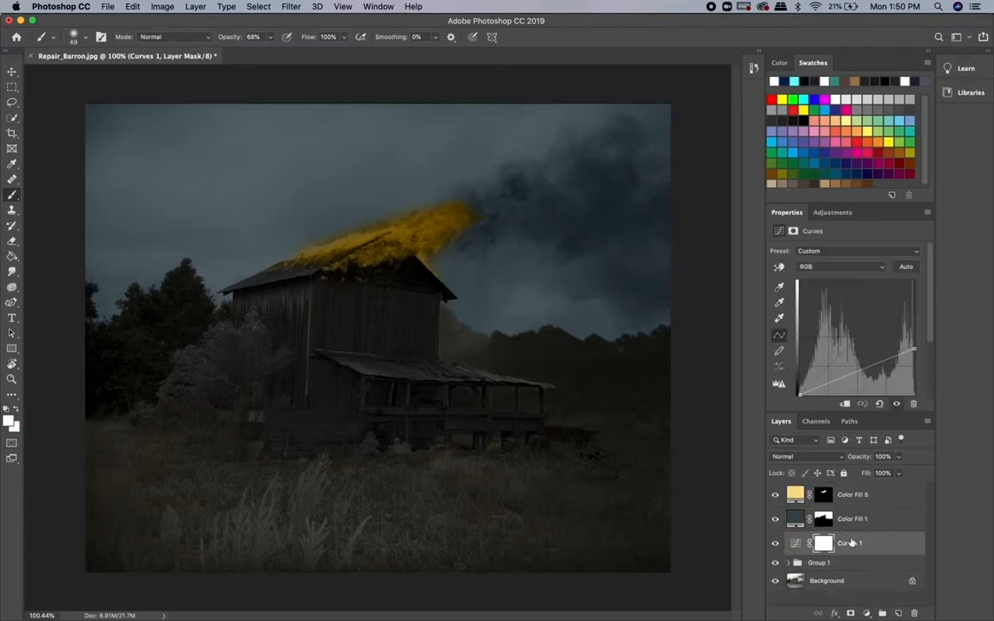
alt+click(846, 552)
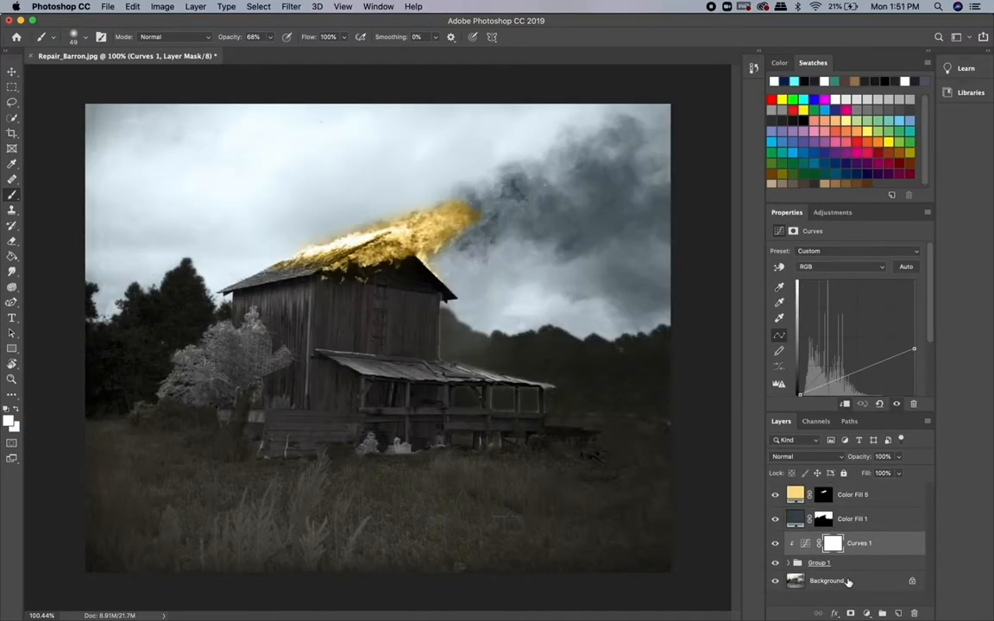
- Add a Brightness/Contrast adjustment directly above the Background with brightness -64 and contrast 41
click(827, 580)
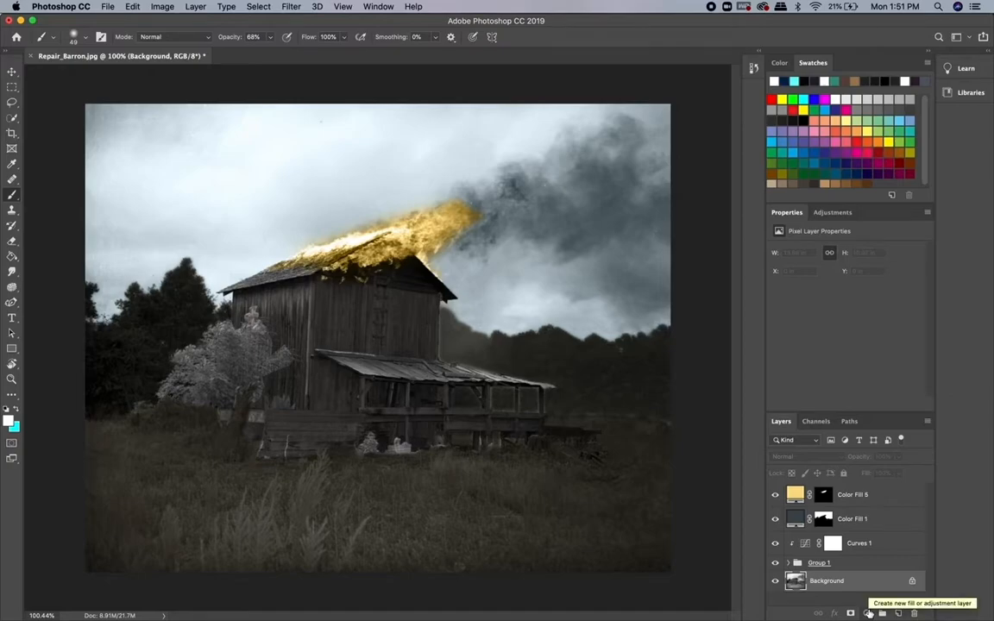
click(869, 613)
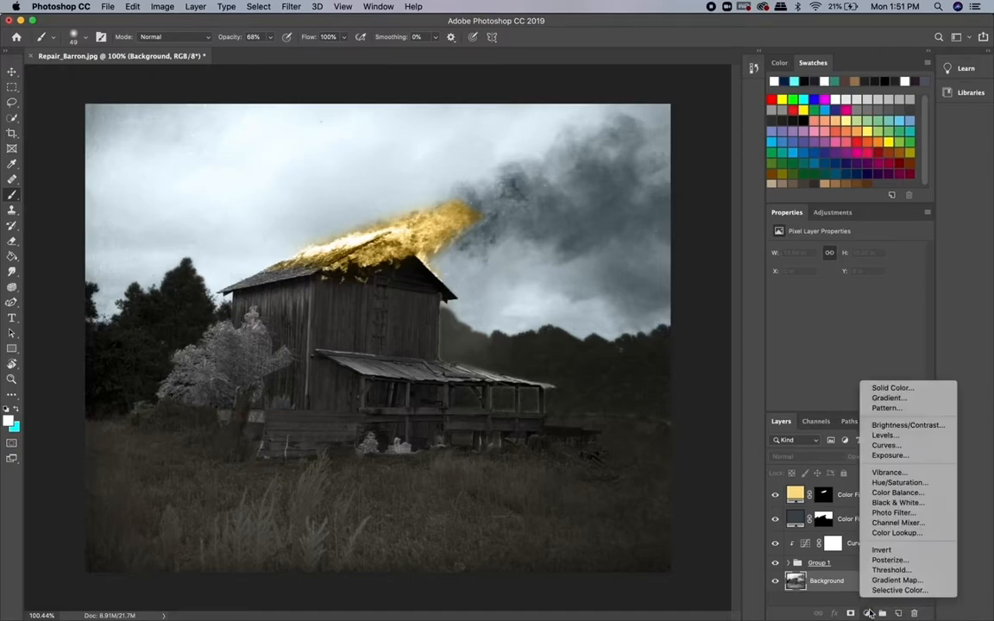
click(906, 421)
drag(826, 284, 806, 285)
drag(845, 314, 874, 307)
scroll(831, 544, down, 1)
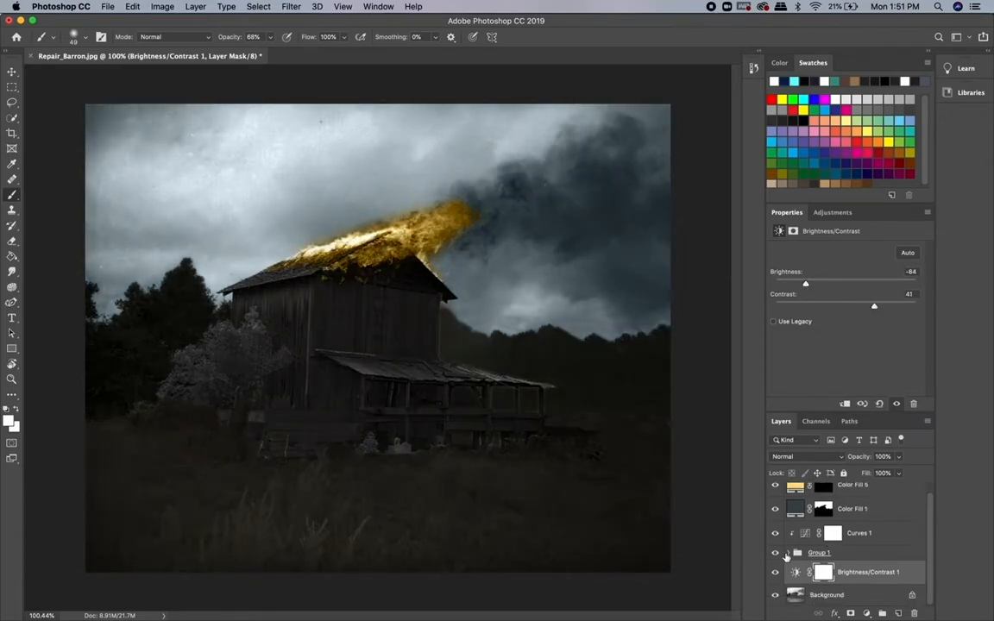
- Change the flame layer's solid color to the lighter yellow ffe29b
click(787, 554)
click(795, 504)
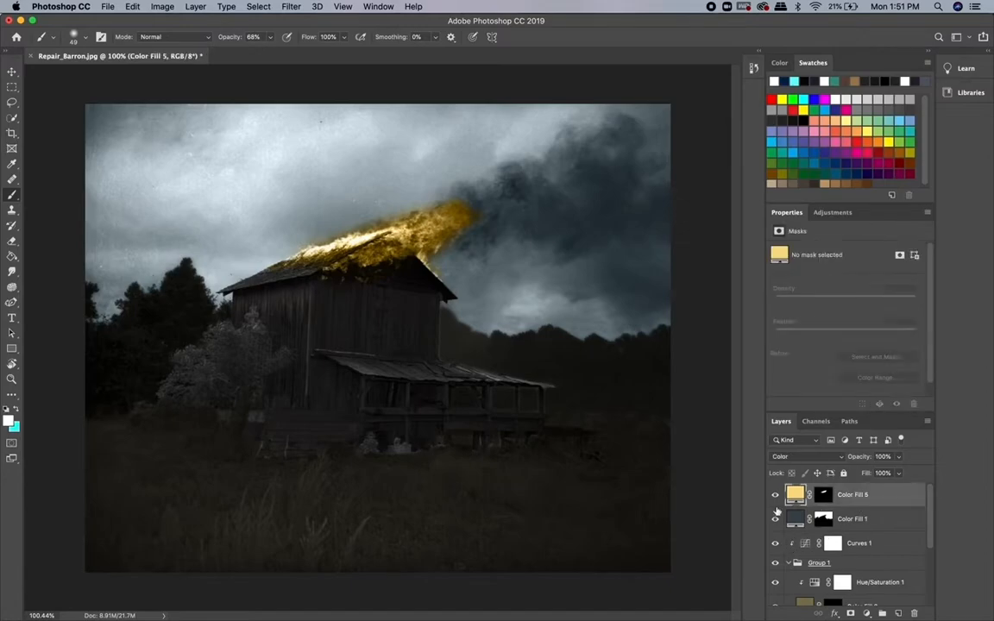
double_click(794, 494)
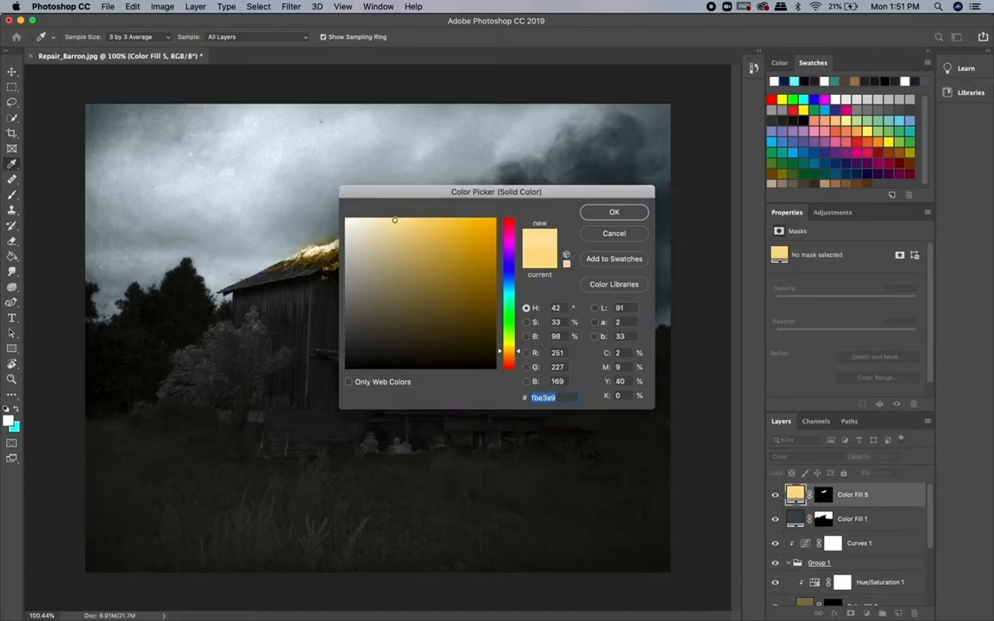
drag(488, 204, 512, 333)
click(435, 351)
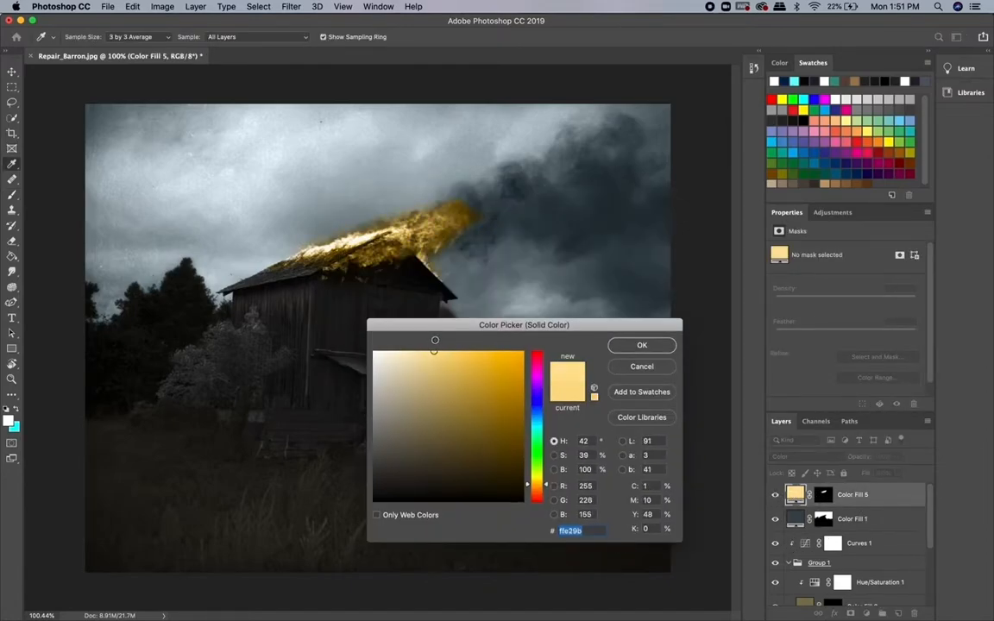
click(644, 346)
key(b)
scroll(473, 323, up, 3)
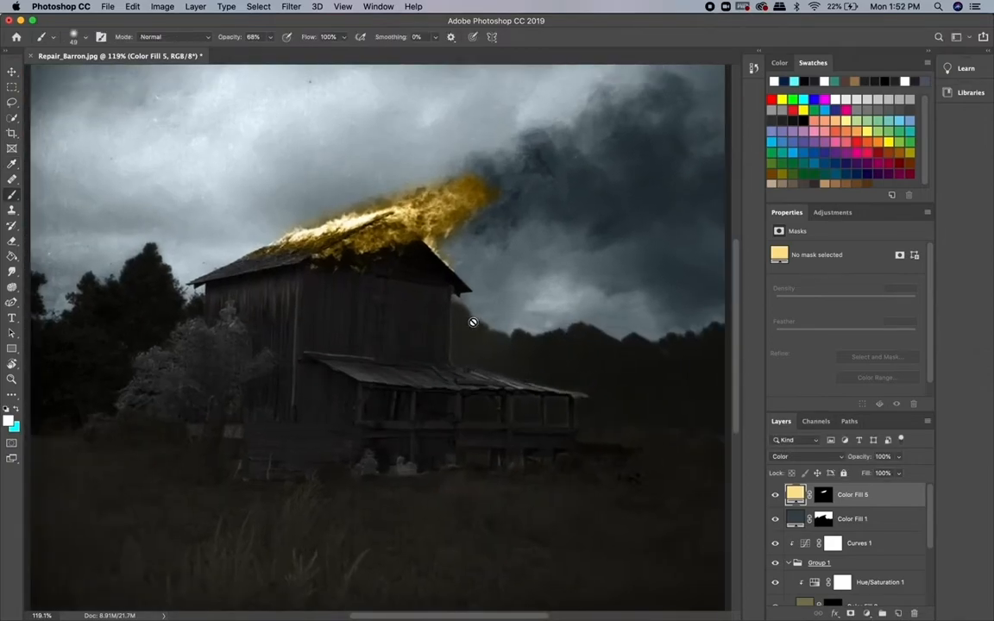
- Open the Brightness/Contrast layer's mask in Select and Mask and set the On Black preview opacity to 100%
scroll(470, 324, down, 3)
scroll(471, 324, up, 1)
scroll(802, 532, down, 5)
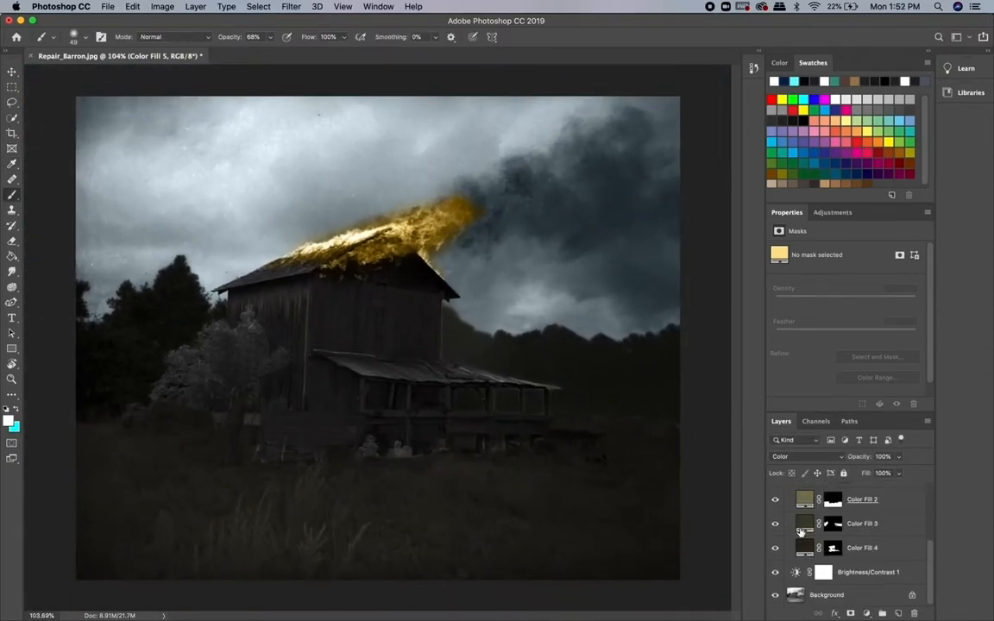
double_click(825, 574)
click(12, 104)
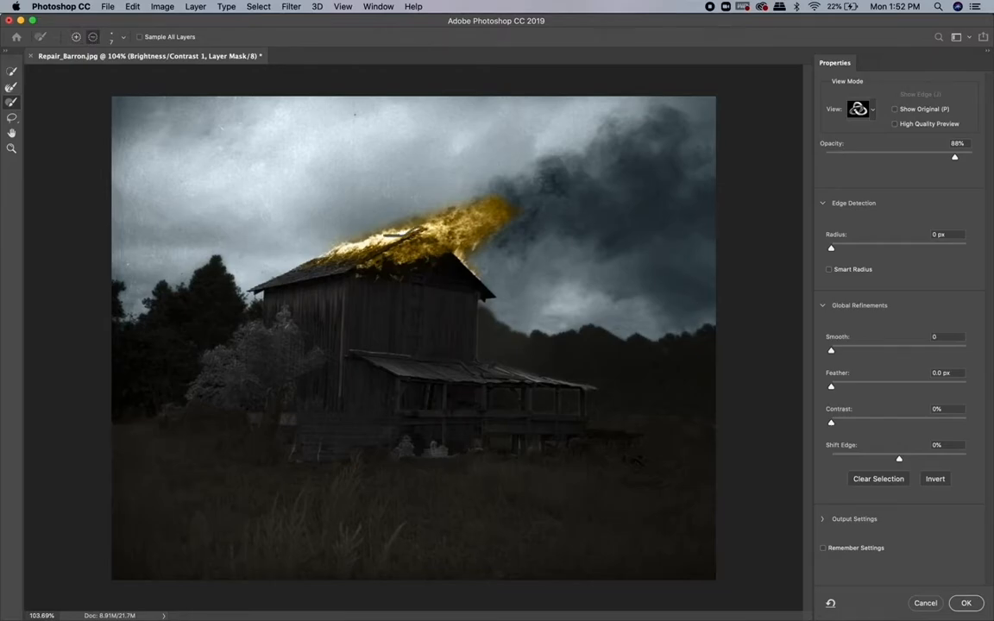
scroll(413, 203, up, 3)
click(867, 112)
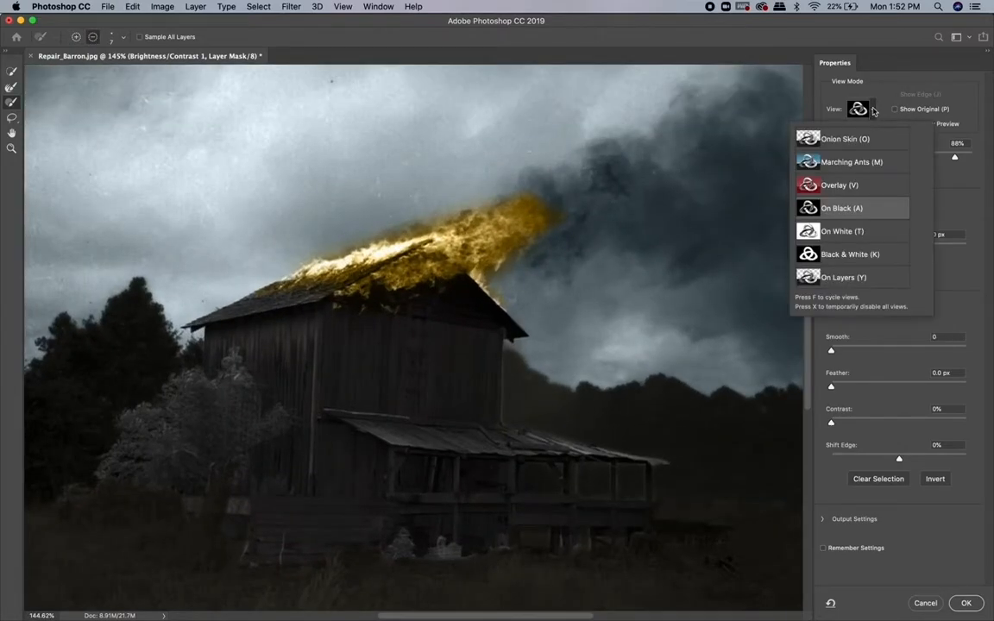
drag(955, 156, 975, 156)
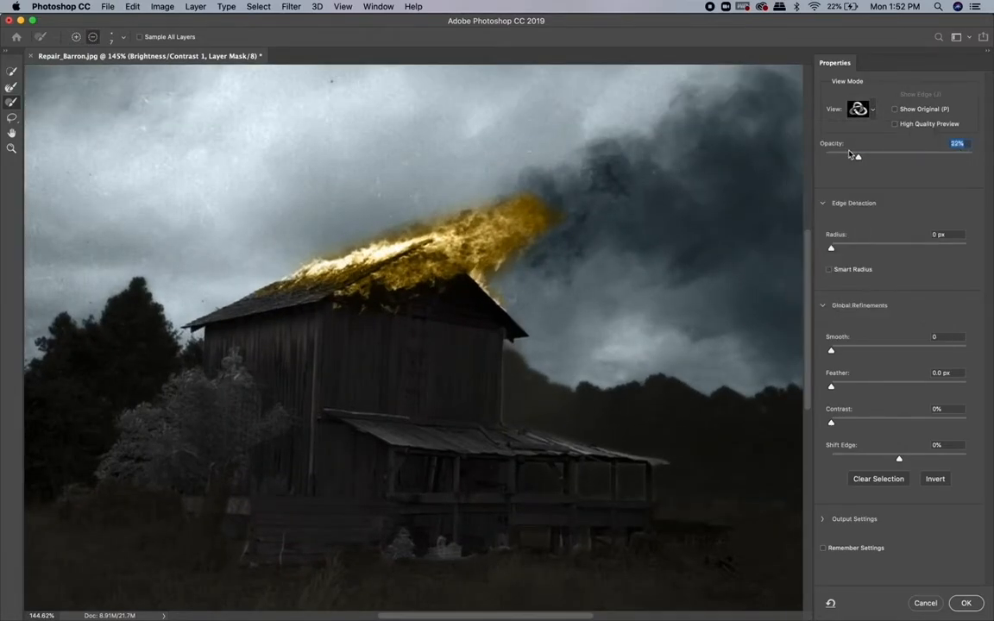
text(100)
key(Return)
- Subtract the flames along the roof from the Brightness/Contrast layer's mask with a freehand Lasso and apply the mask
key(l)
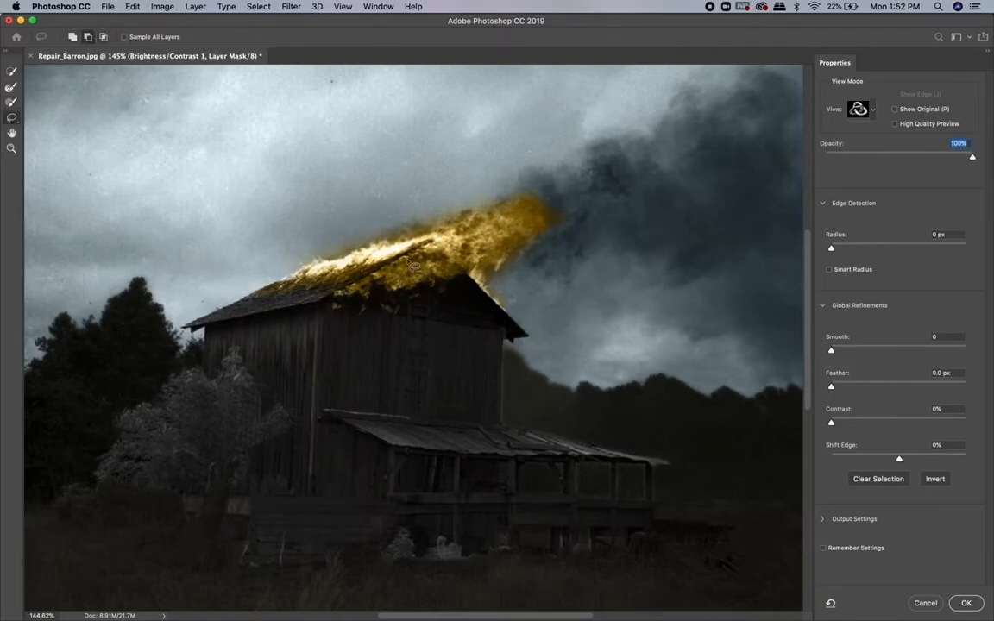
key(z)
scroll(399, 294, down, 3)
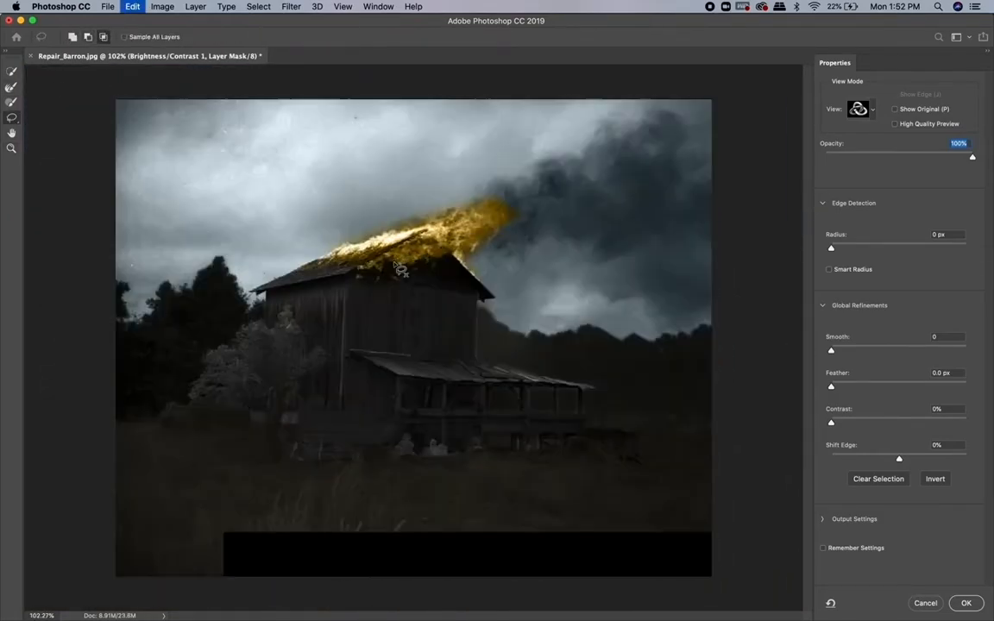
scroll(410, 284, up, 3)
click(90, 37)
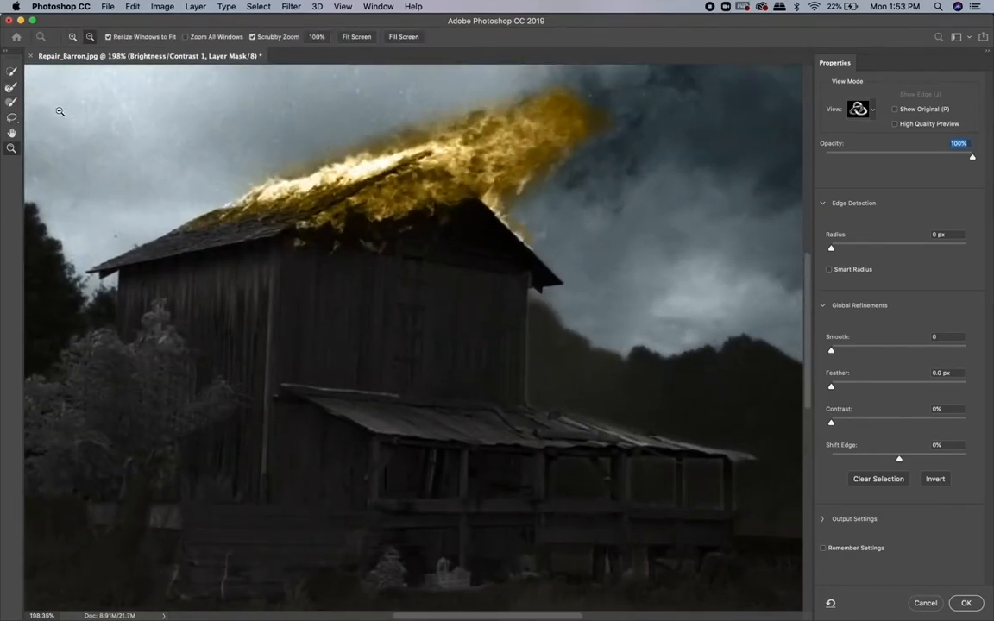
key(l)
mouse_move(297, 227)
mouse_down()
mouse_move(487, 197)
mouse_move(503, 209)
mouse_move(515, 122)
mouse_move(258, 196)
mouse_move(394, 160)
mouse_move(332, 223)
mouse_move(289, 212)
mouse_up()
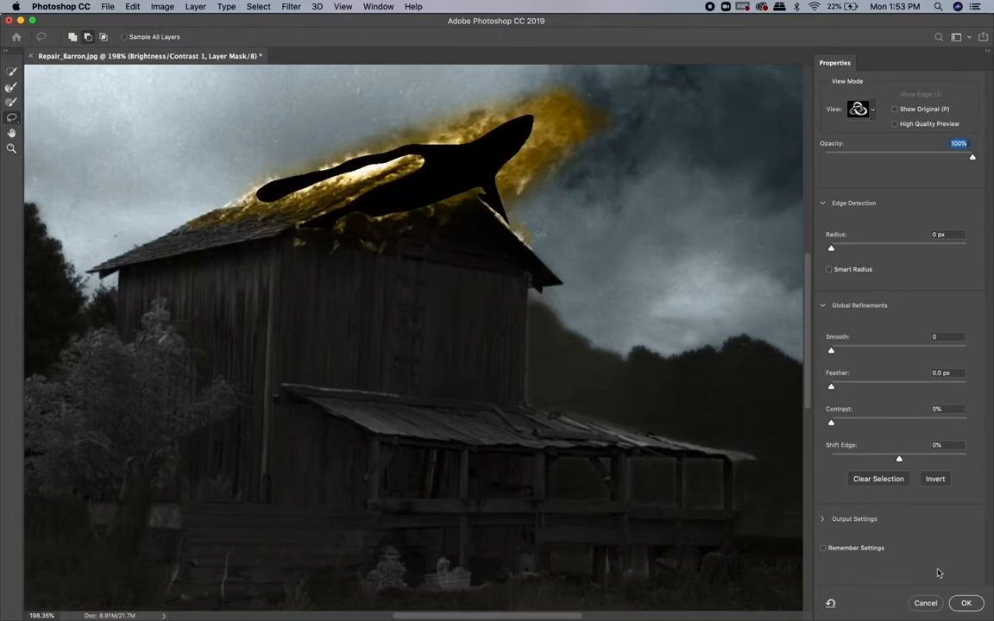
key(Return)
key(super+0)
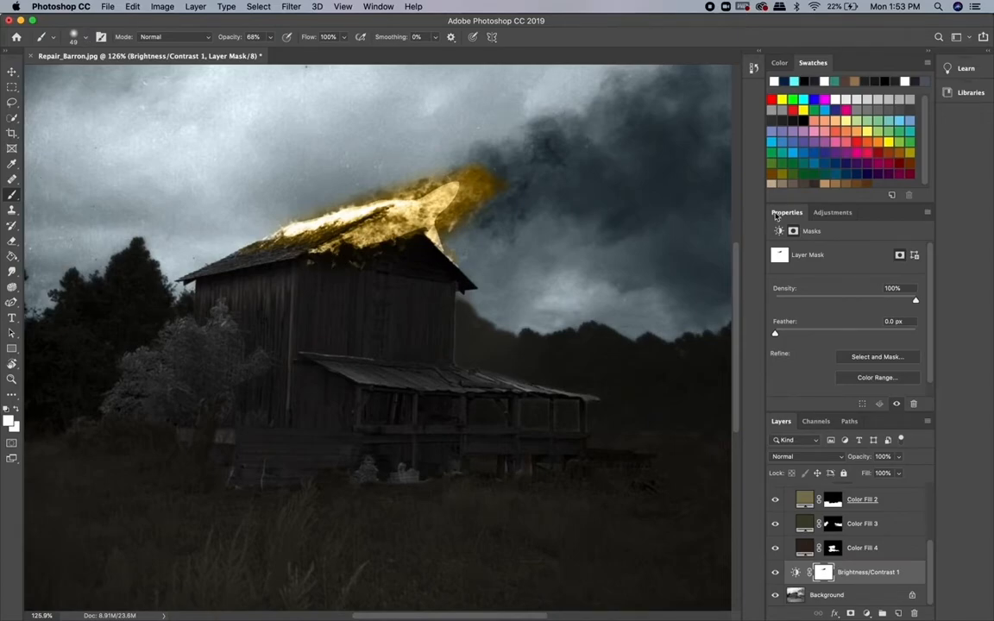
- Switch to the Painting workspace and choose a Soft Round Pressure Opacity brush preset
click(378, 6)
mouse_move(405, 29)
click(574, 69)
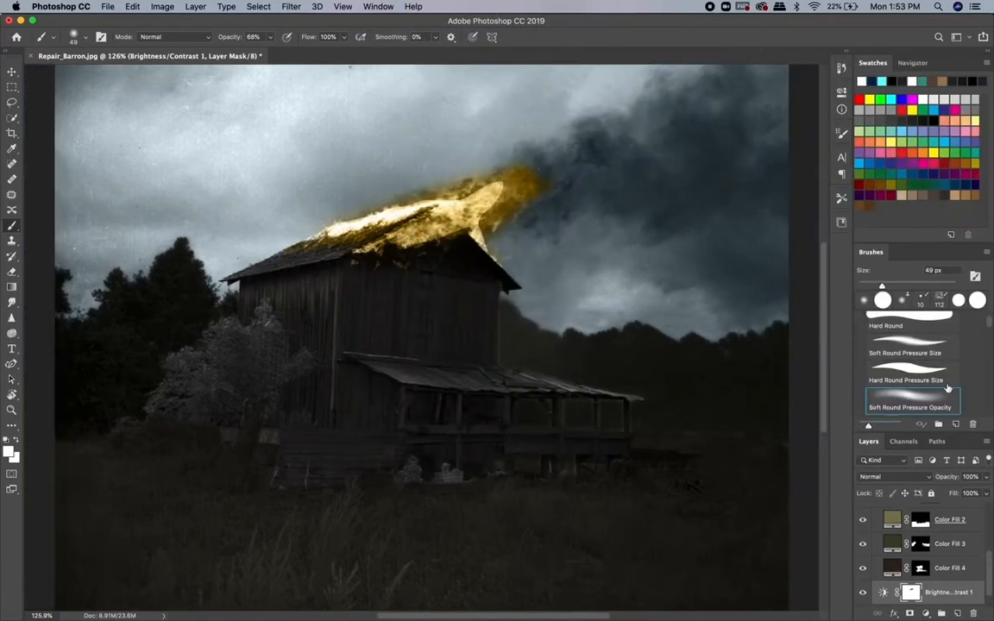
click(917, 391)
scroll(431, 177, up, 5)
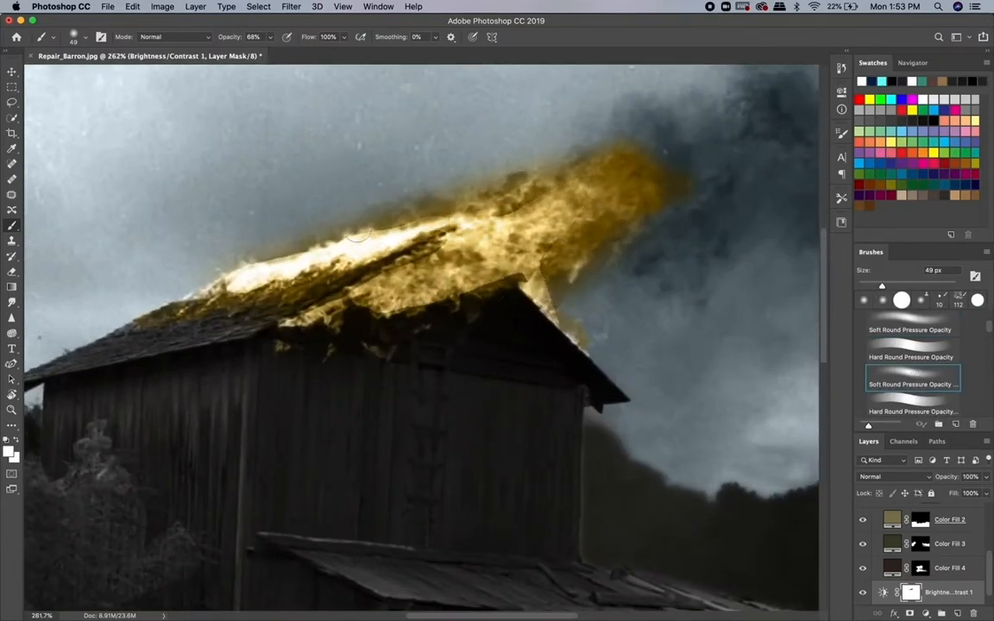
- Clean up the Brightness/Contrast mask around the flames, painting white along the roof edges and black over the flames
mouse_move(322, 263)
mouse_down()
mouse_move(385, 269)
mouse_move(420, 205)
mouse_up()
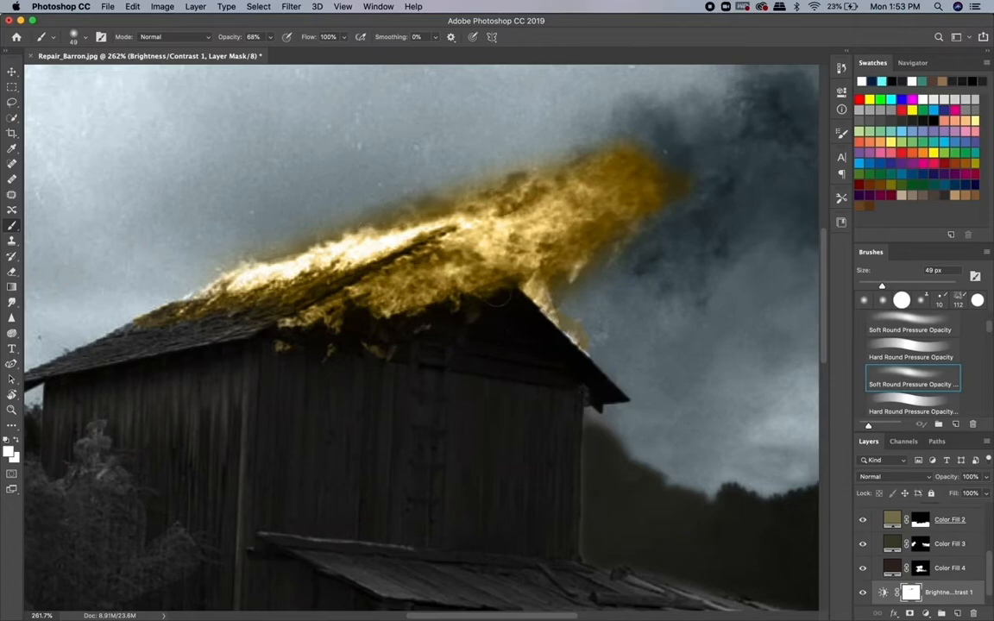
click(12, 272)
click(12, 226)
click(892, 81)
mouse_move(519, 223)
mouse_down()
mouse_move(597, 186)
mouse_move(554, 228)
mouse_move(512, 226)
mouse_move(533, 233)
mouse_move(529, 242)
mouse_move(487, 250)
mouse_move(511, 233)
mouse_up()
drag(349, 233, 238, 248)
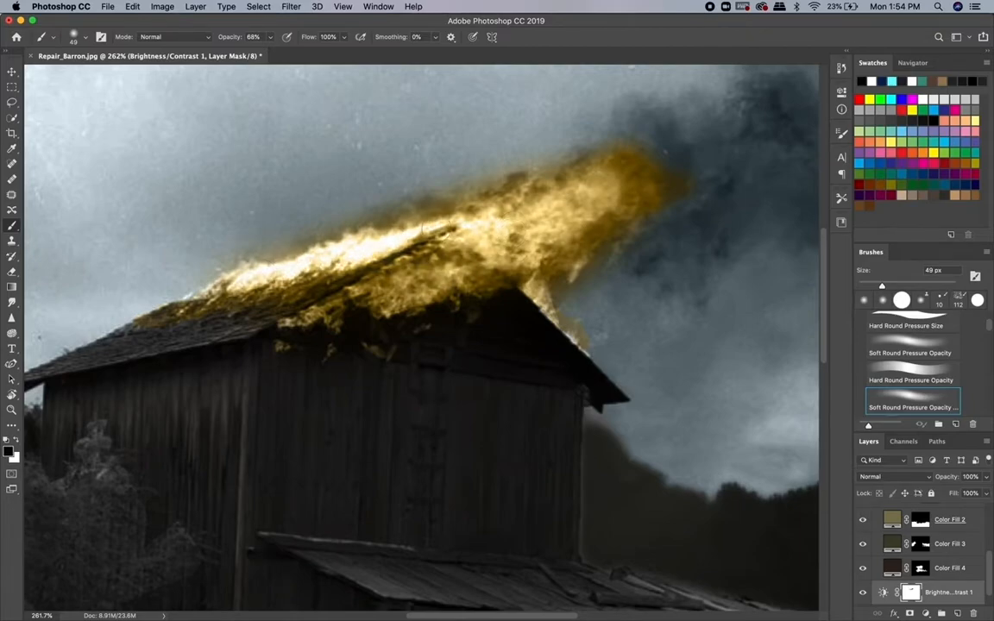
scroll(278, 250, down, 5)
scroll(467, 228, up, 3)
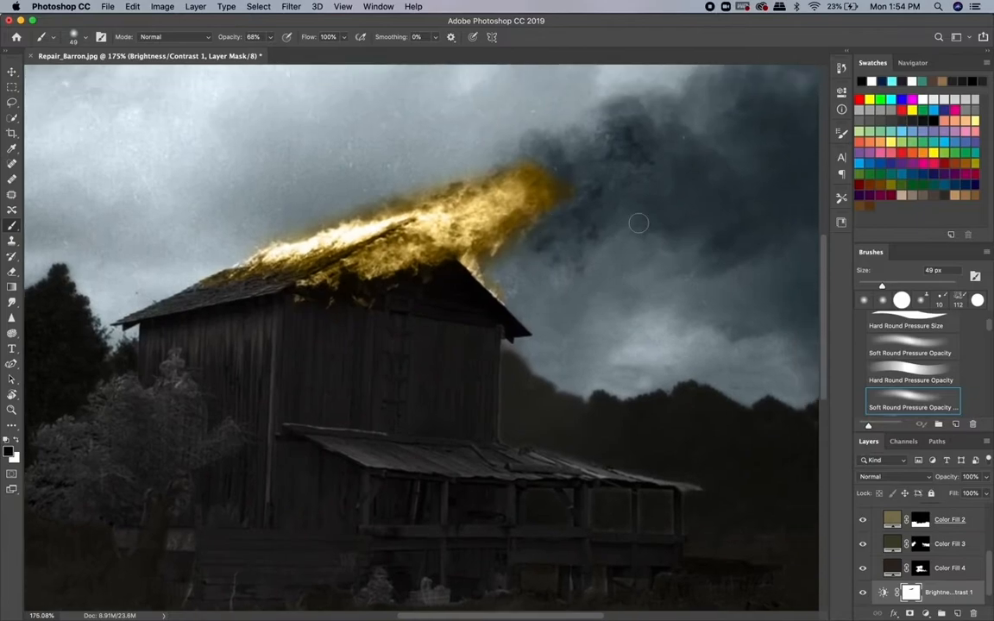
- Select the flame color layer and toggle its visibility off and on to compare the flames
scroll(903, 535, up, 10)
click(884, 515)
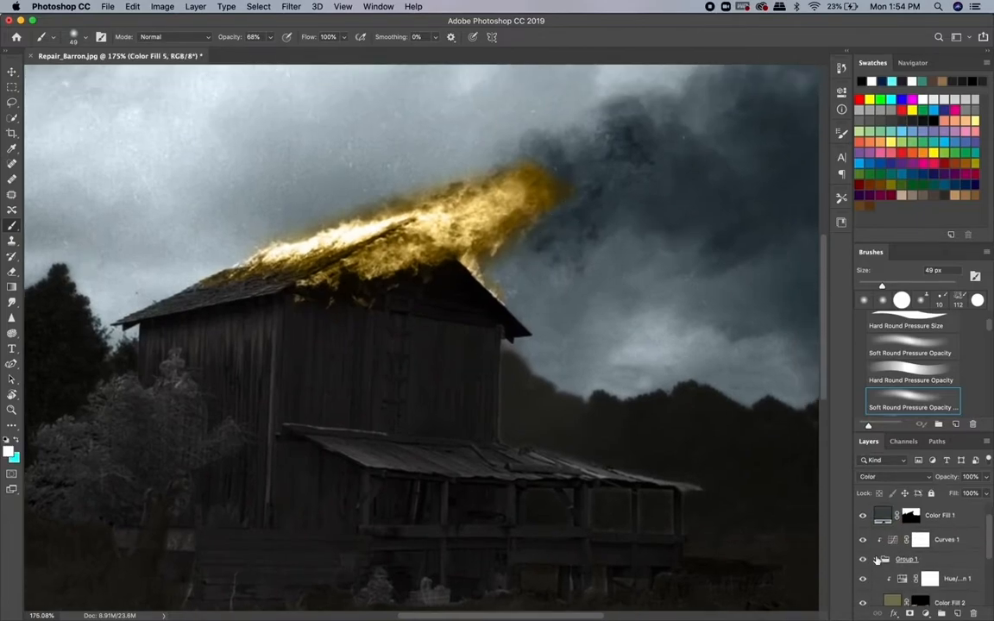
click(496, 250)
click(531, 216)
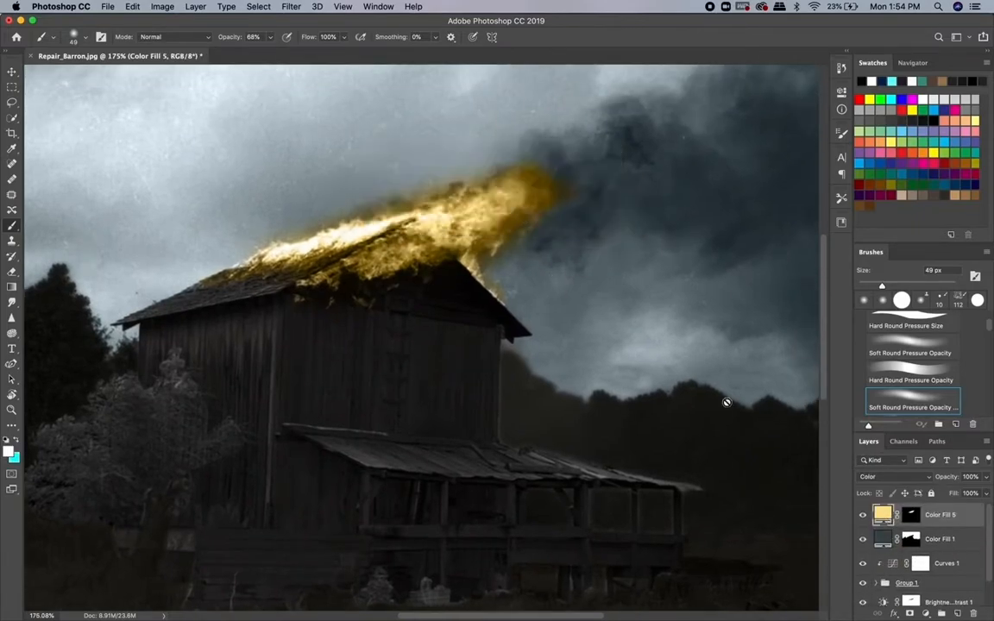
click(864, 516)
click(864, 515)
scroll(579, 401, down, 5)
scroll(578, 402, up, 2)
- Open the flame color layer's mask in Select and Mask and set up a larger soft brush that subtracts
key(super+alt+r)
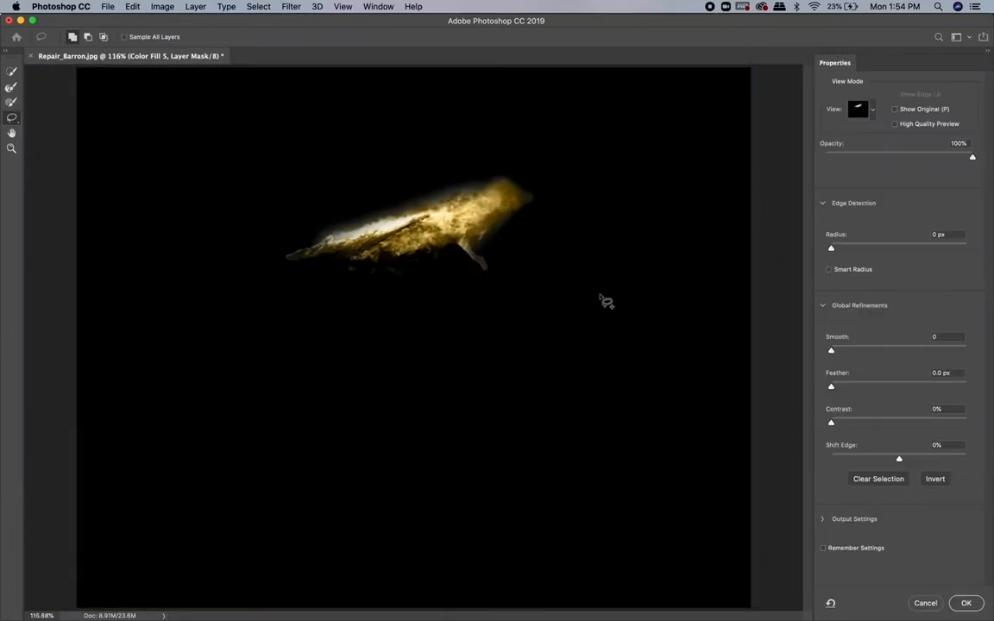
click(123, 37)
drag(65, 69, 105, 69)
key(super+z)
mouse_move(554, 164)
mouse_down()
mouse_move(563, 196)
mouse_move(530, 183)
mouse_up()
click(124, 37)
click(119, 96)
click(123, 37)
click(537, 216)
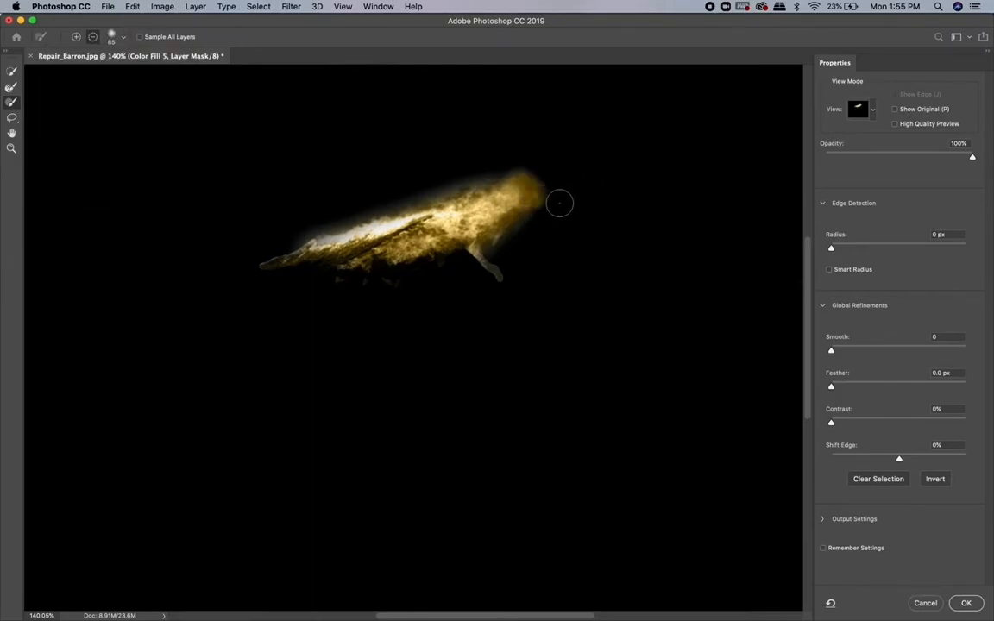
- Brush away the mask at the flames' smoke-side tip, feather the mask 5.4 px and apply it
drag(543, 207, 501, 261)
drag(859, 386, 869, 386)
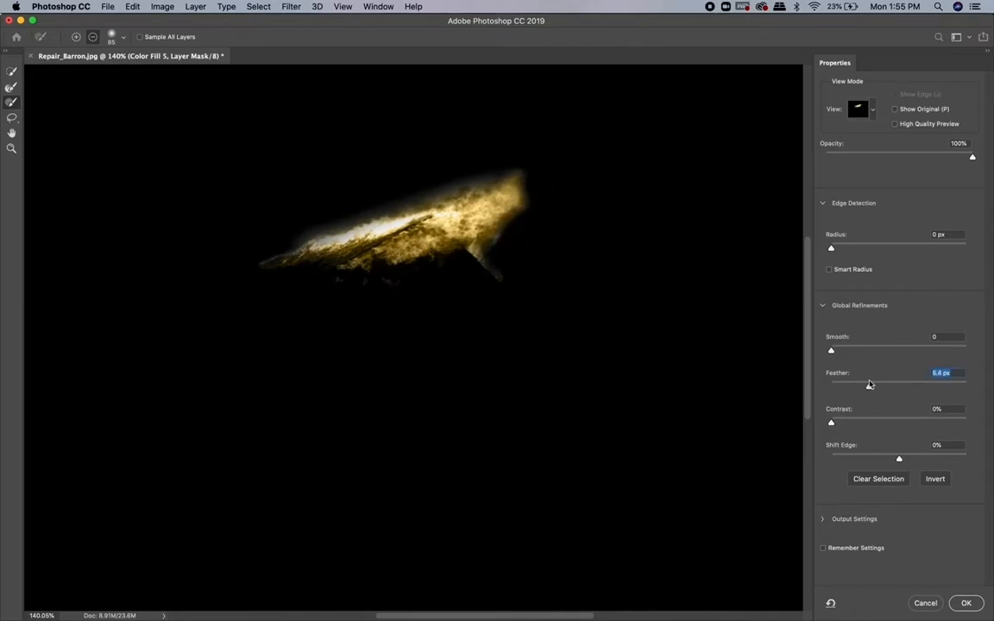
click(969, 603)
scroll(609, 411, down, 3)
scroll(609, 410, up, 2)
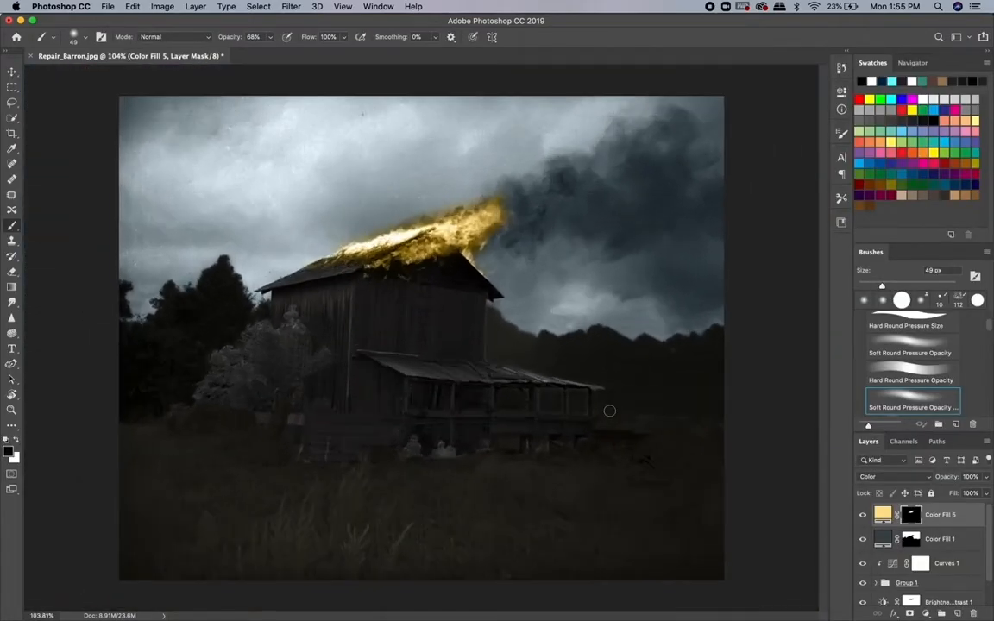
- Trim the upper edge of the flame tip from the flame color layer's mask in Select and Mask
double_click(912, 516)
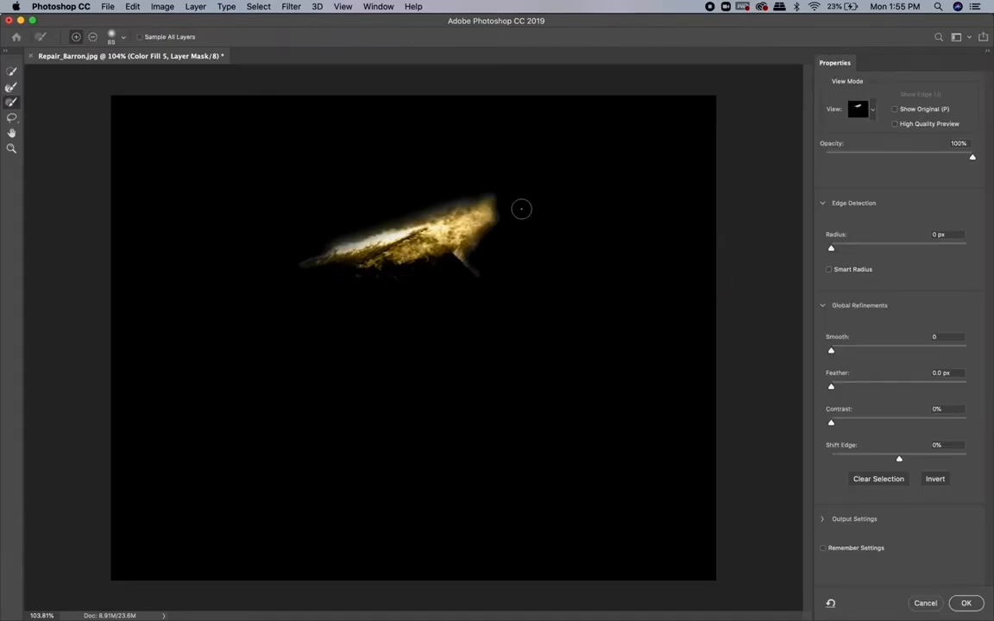
drag(556, 197, 449, 188)
mouse_move(496, 217)
mouse_down()
mouse_move(466, 195)
mouse_move(431, 192)
mouse_up()
click(966, 603)
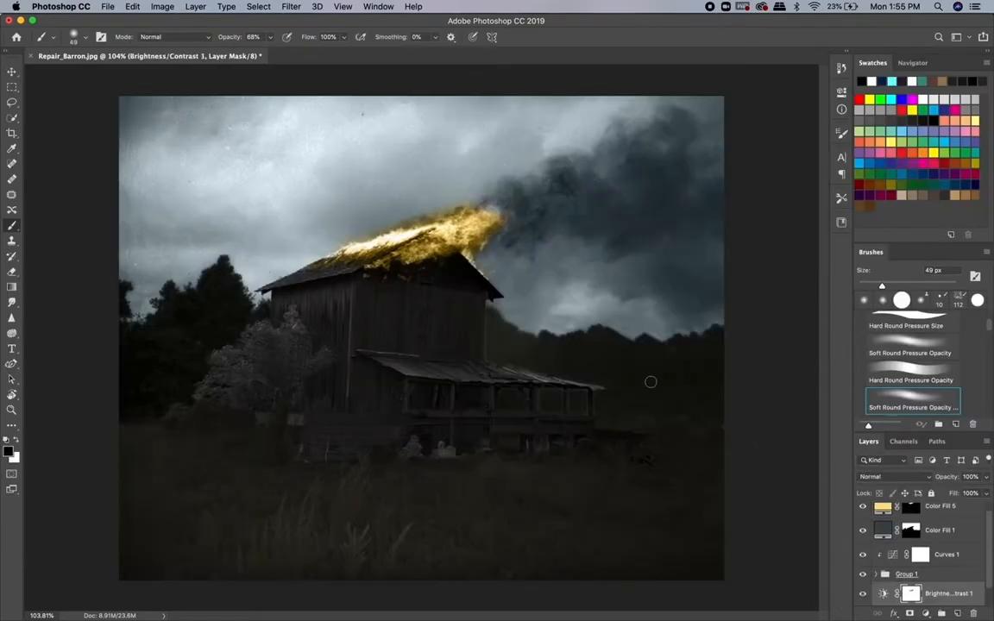
- Feather the flame color layer's mask 33.6 px in Select and Mask
double_click(884, 509)
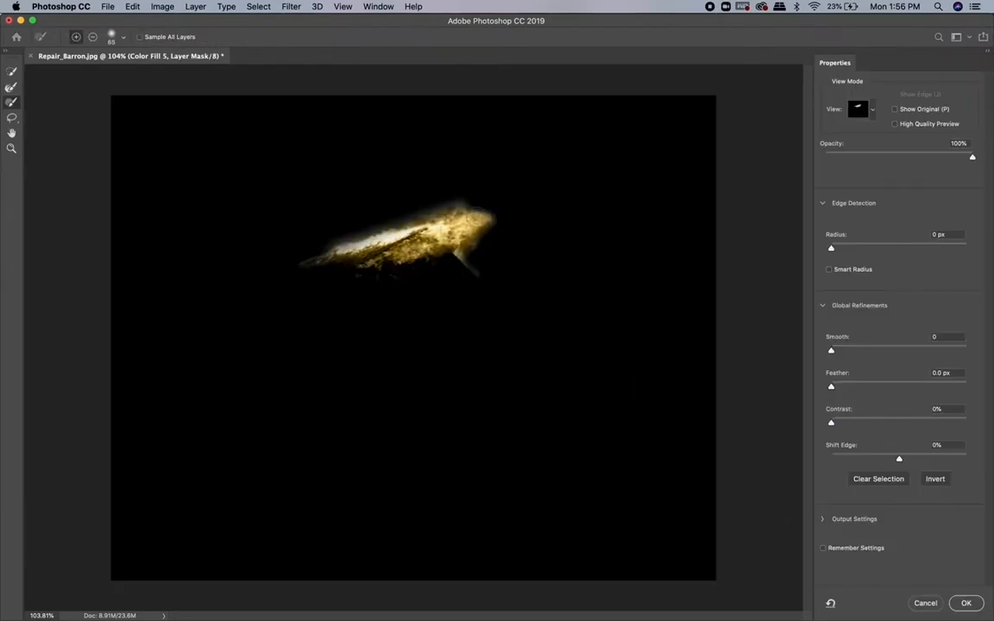
drag(861, 388, 896, 386)
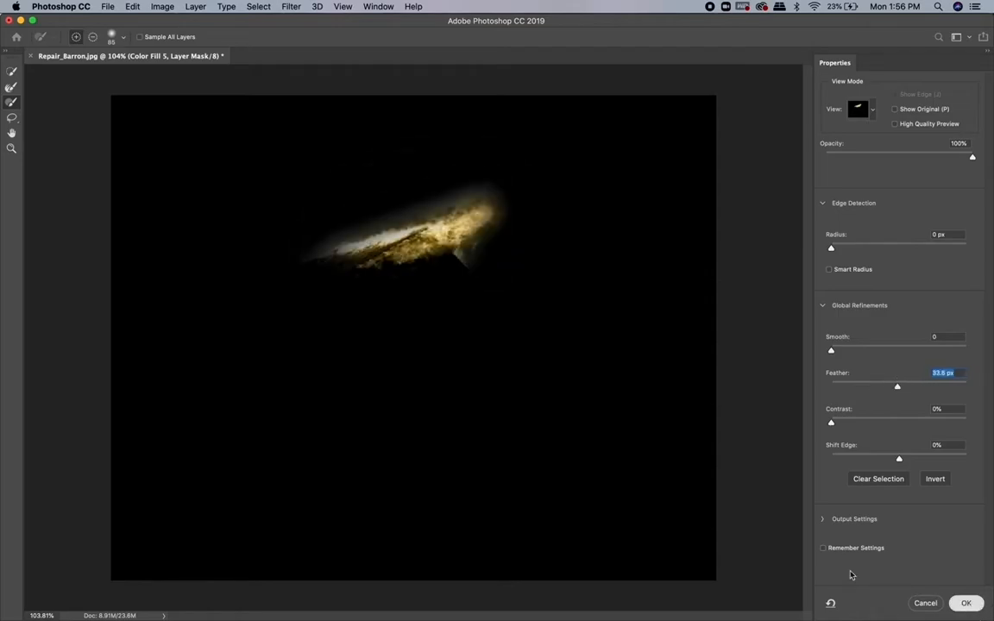
click(966, 604)
- Change the flame layer's solid color to the warmer yellow ffd266
double_click(882, 514)
drag(451, 367, 464, 344)
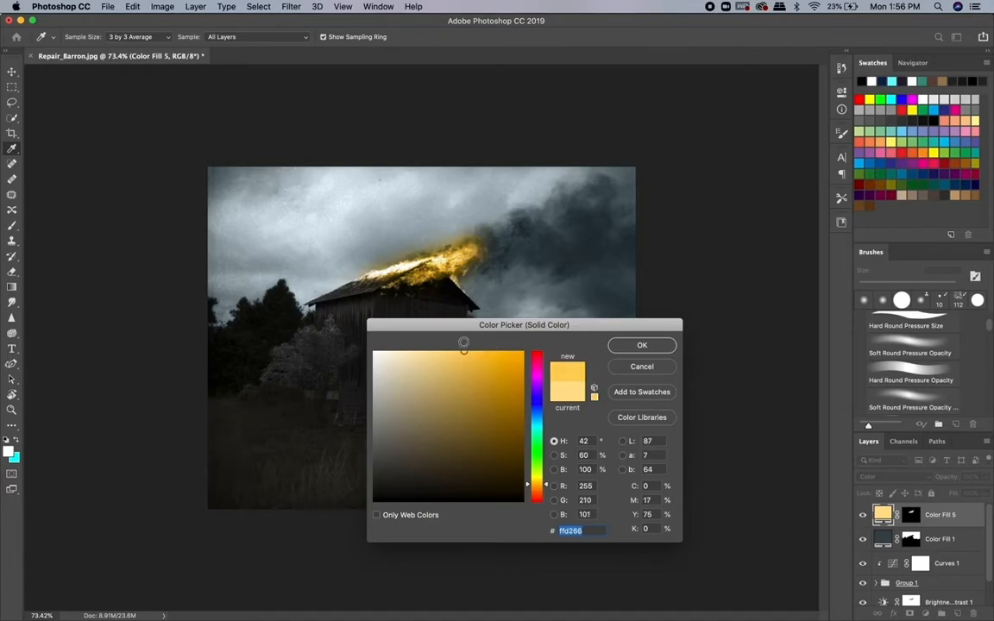
click(642, 345)
scroll(410, 443, up, 5)
scroll(949, 569, down, 3)
- On the Background layer, outline the upper part of the barn's front wall, including the gable, with the Polygonal Lasso
click(955, 595)
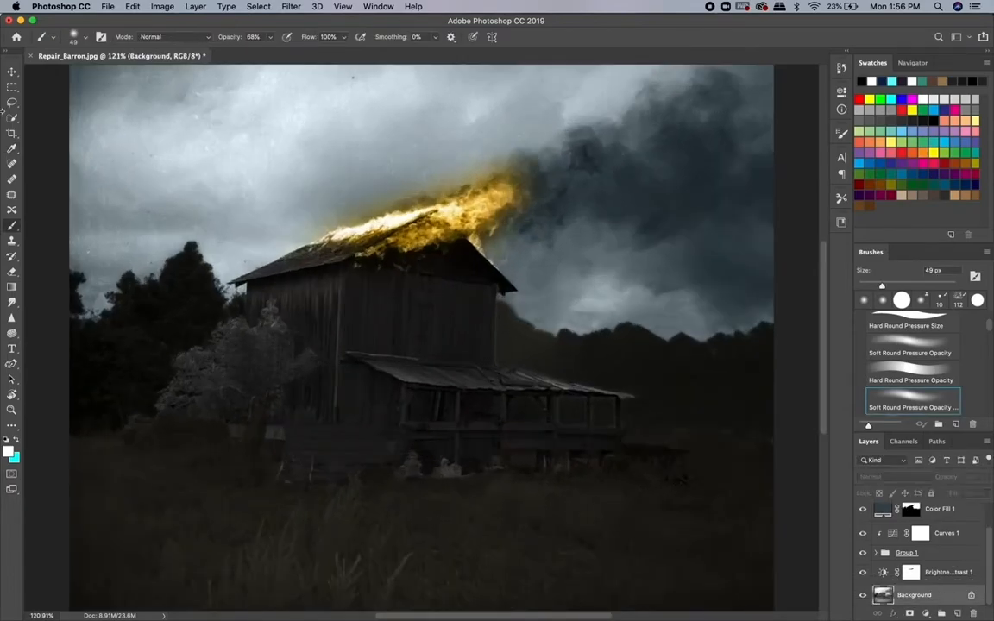
click(12, 102)
scroll(412, 339, up, 3)
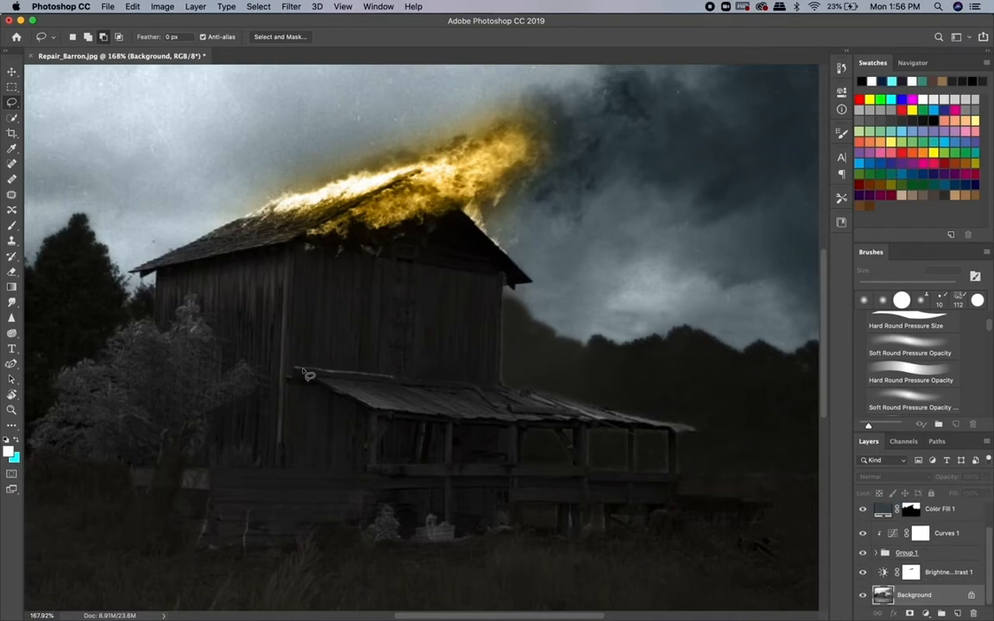
right_click(12, 102)
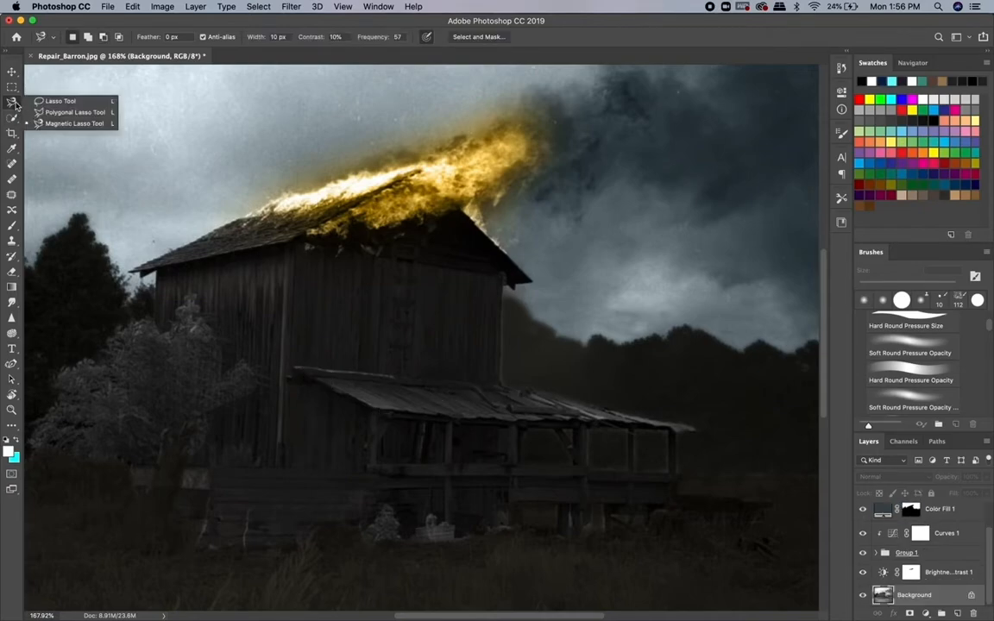
click(70, 125)
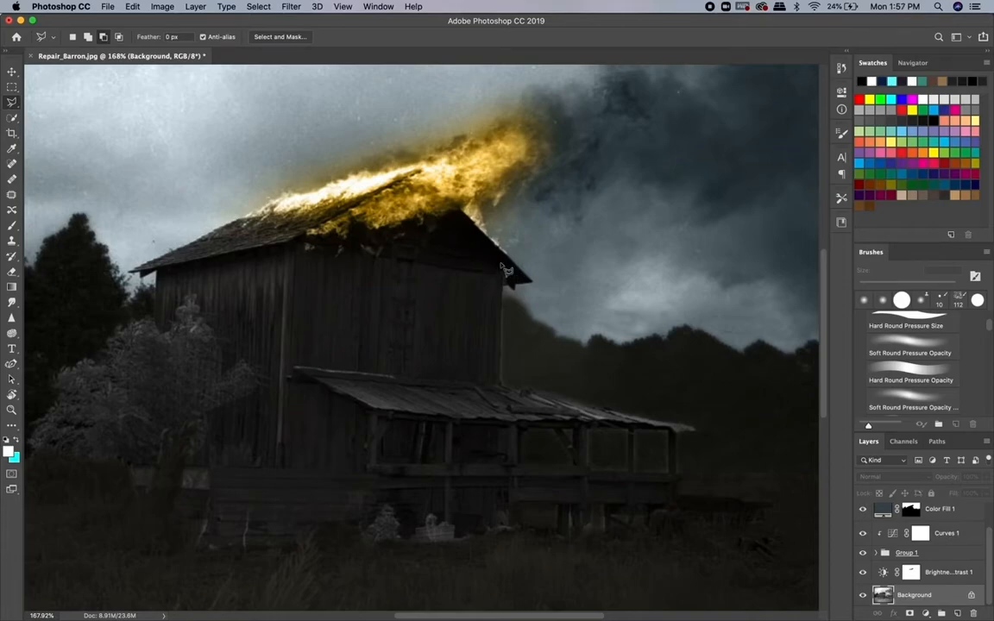
click(464, 215)
click(506, 255)
click(502, 266)
click(500, 337)
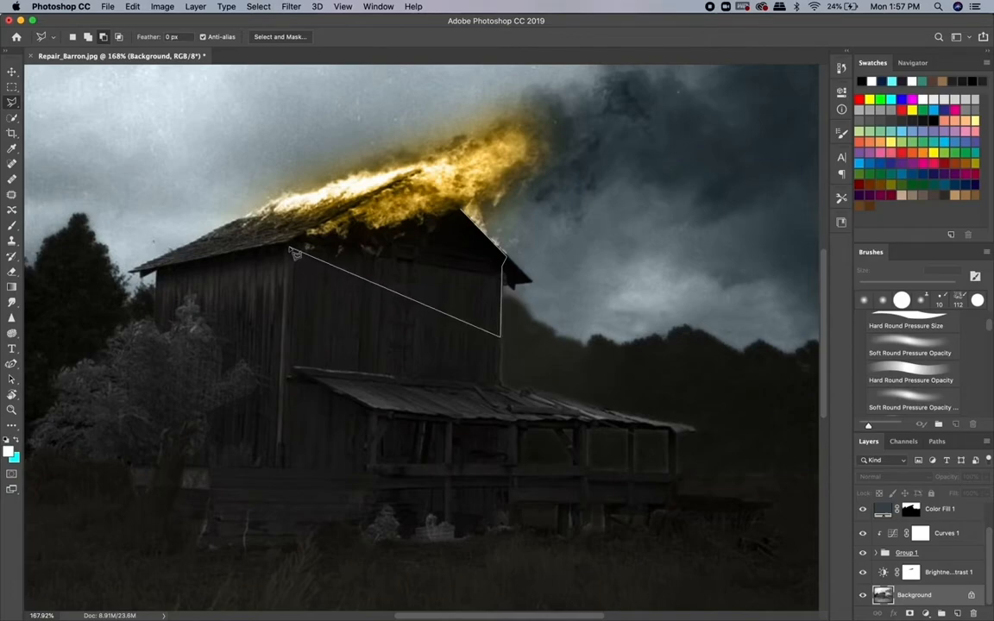
click(324, 353)
double_click(288, 245)
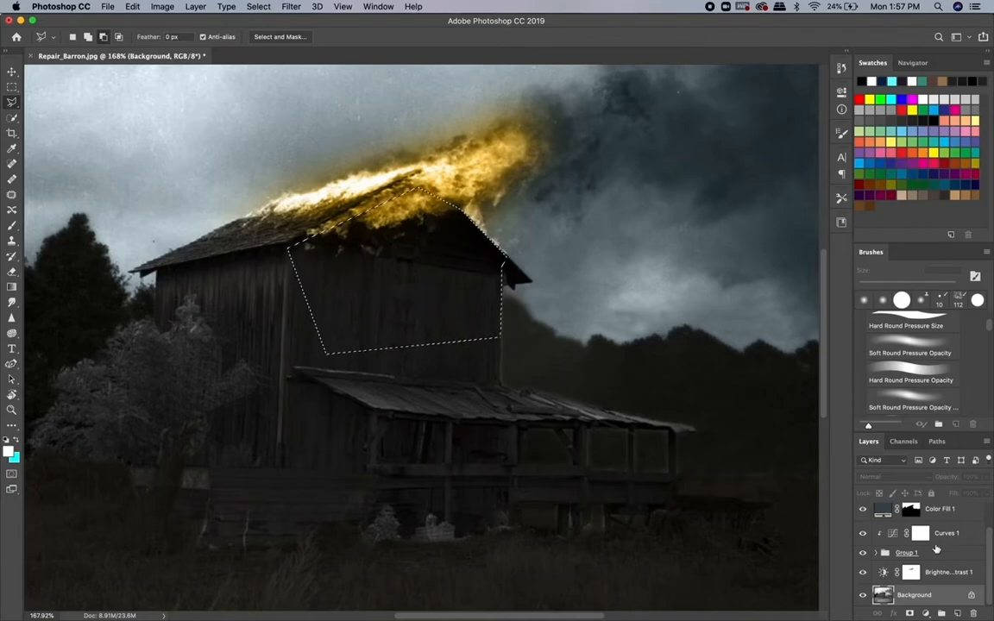
- Paint white on the flame color layer's mask over the barn's front wall inside the selection
scroll(936, 548, up, 3)
click(944, 516)
click(12, 226)
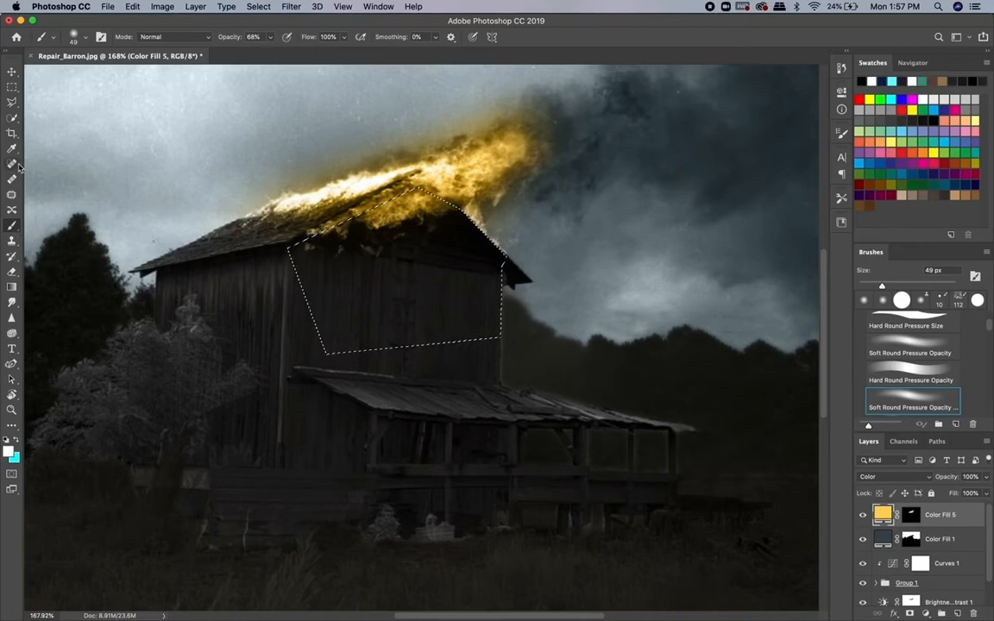
click(912, 517)
click(871, 82)
drag(459, 306, 473, 313)
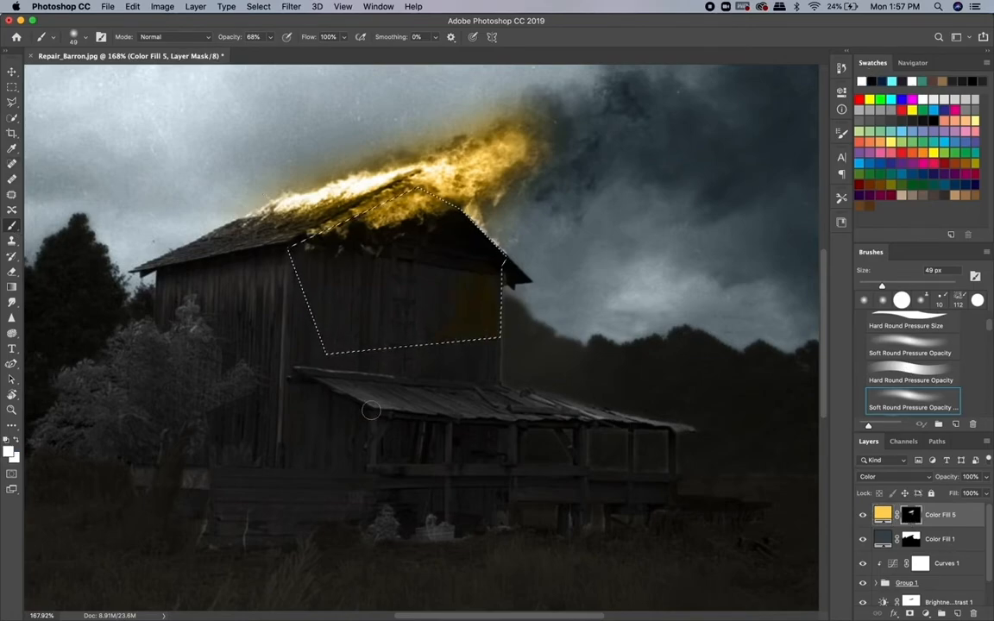
- Add a warm yellow Solid Color fill layer over the selected front wall and set its blend mode to Soft Light
click(925, 613)
click(844, 358)
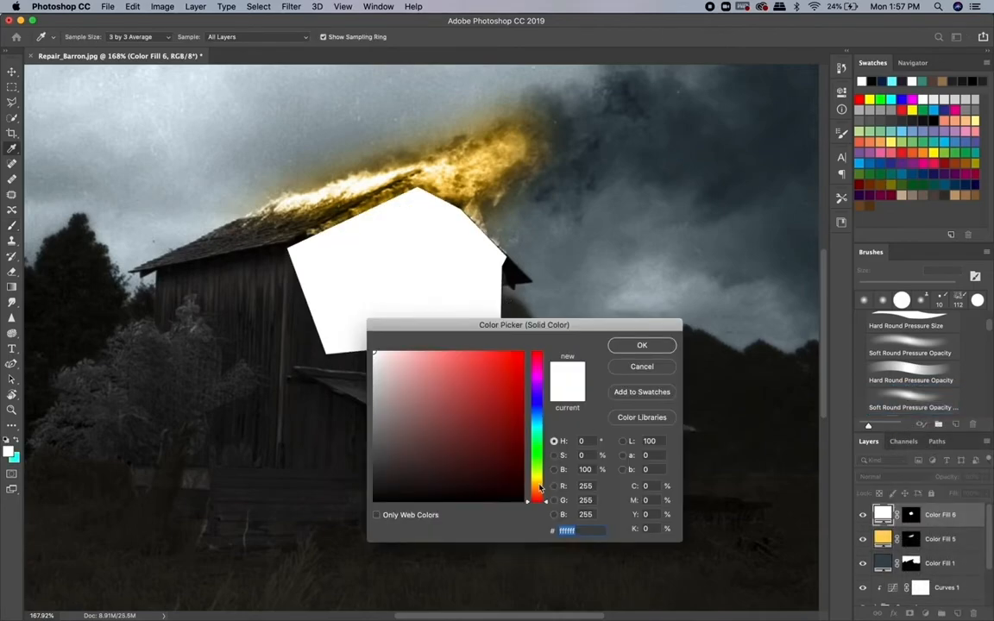
drag(540, 488, 539, 479)
drag(463, 367, 460, 346)
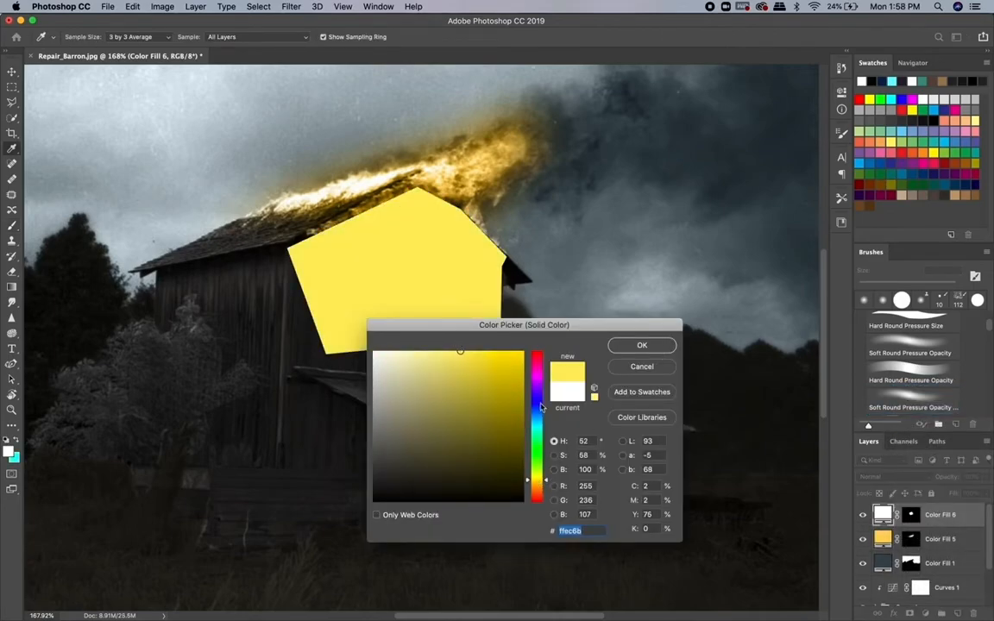
drag(537, 480, 538, 487)
click(642, 344)
key(b)
click(871, 476)
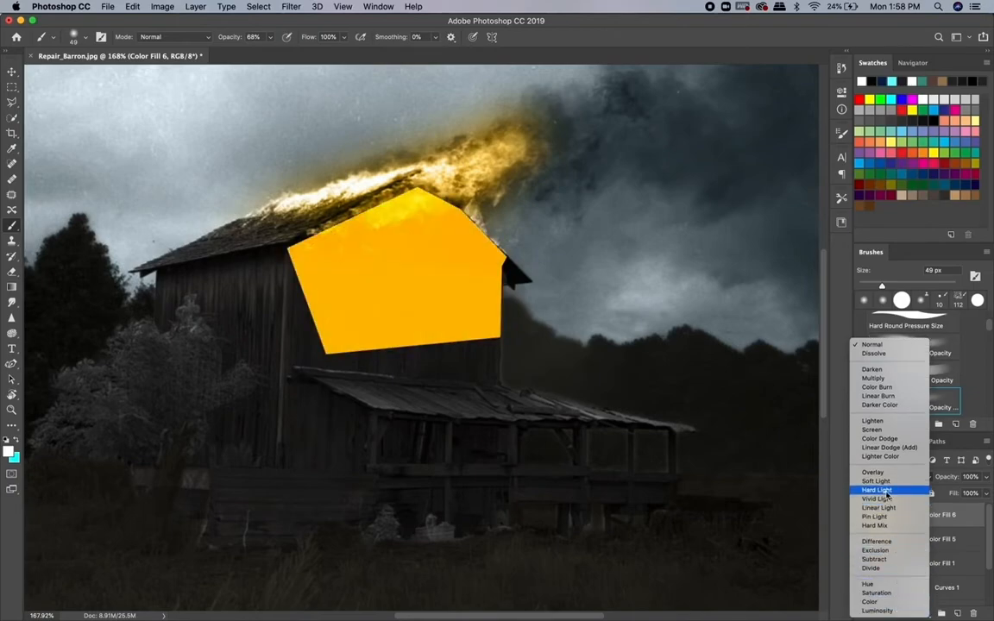
click(876, 480)
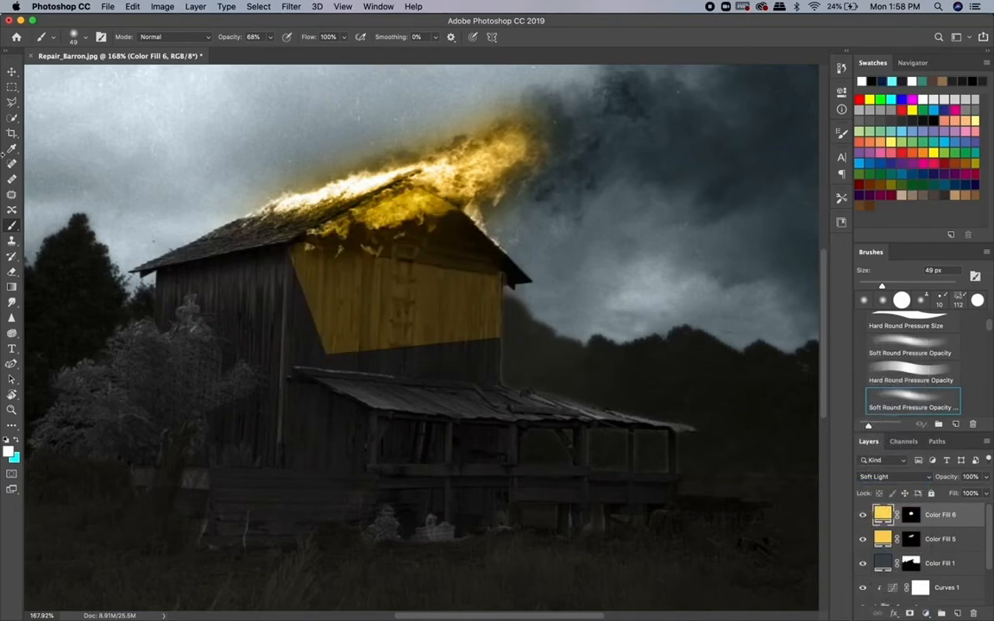
- Paint black on the new fill layer's mask along the left edge of the yellow wall area
key(super+backslash)
click(870, 81)
mouse_move(386, 273)
mouse_down()
mouse_move(370, 233)
mouse_move(327, 280)
mouse_up()
key(super+z)
drag(292, 245, 306, 327)
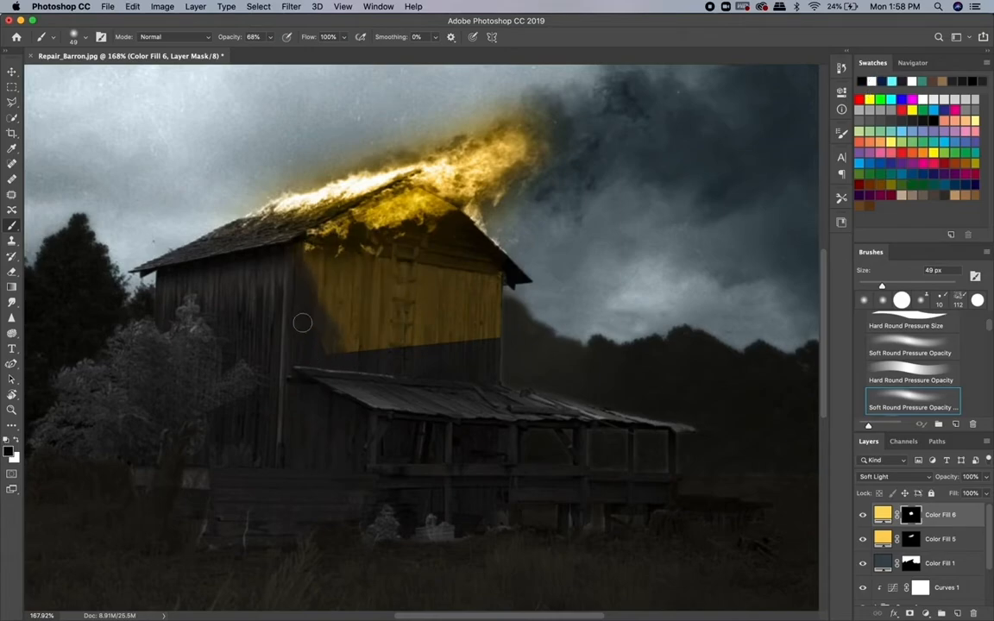
- Fade the yellow from the front wall by painting black on its mask with a 156 px brush at 88% opacity
click(86, 38)
drag(84, 75, 116, 75)
click(271, 37)
drag(271, 50, 282, 51)
mouse_move(314, 269)
mouse_down()
mouse_move(315, 337)
mouse_move(514, 309)
mouse_move(450, 288)
mouse_move(397, 318)
mouse_move(438, 319)
mouse_up()
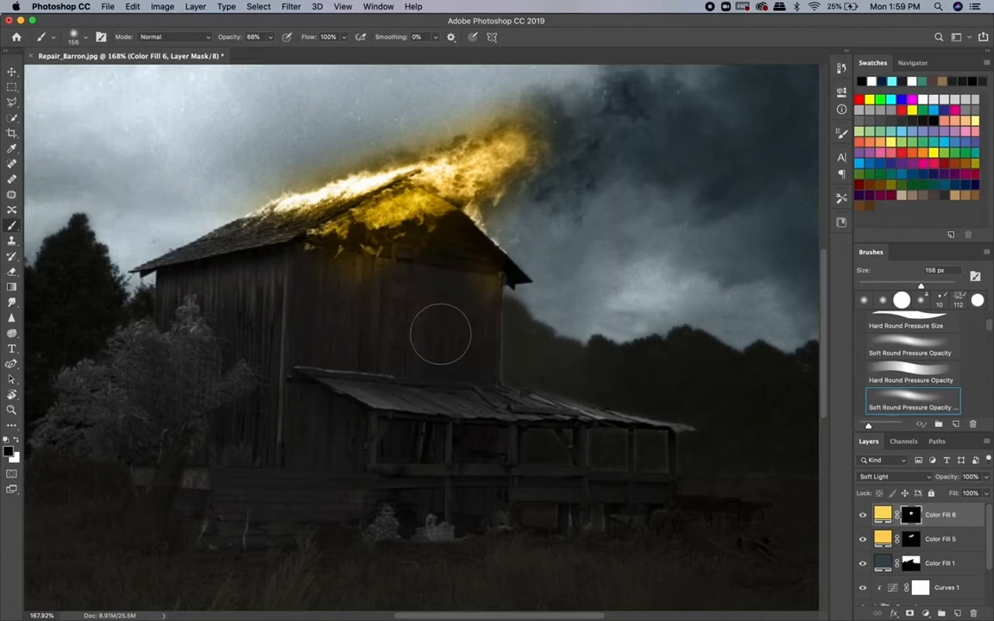
scroll(440, 318, down, 5)
scroll(416, 326, up, 5)
mouse_move(388, 276)
mouse_down()
mouse_move(459, 340)
mouse_move(543, 376)
mouse_move(504, 268)
mouse_up()
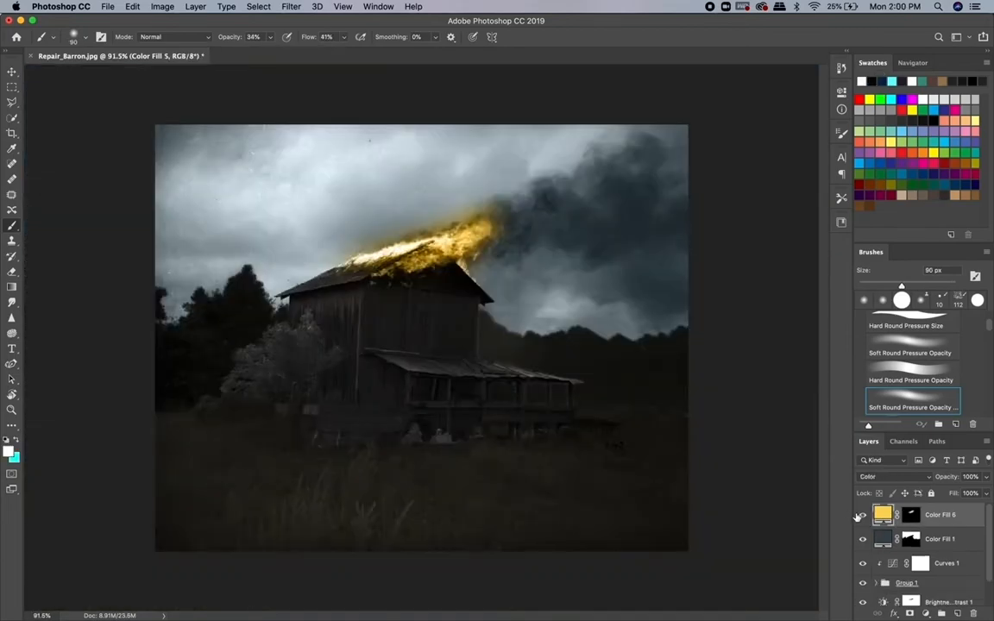
- Hide the flame color layer, the Color Fill 1 sky layer and the Brightness/Contrast 1 adjustment
click(863, 515)
click(863, 514)
click(862, 515)
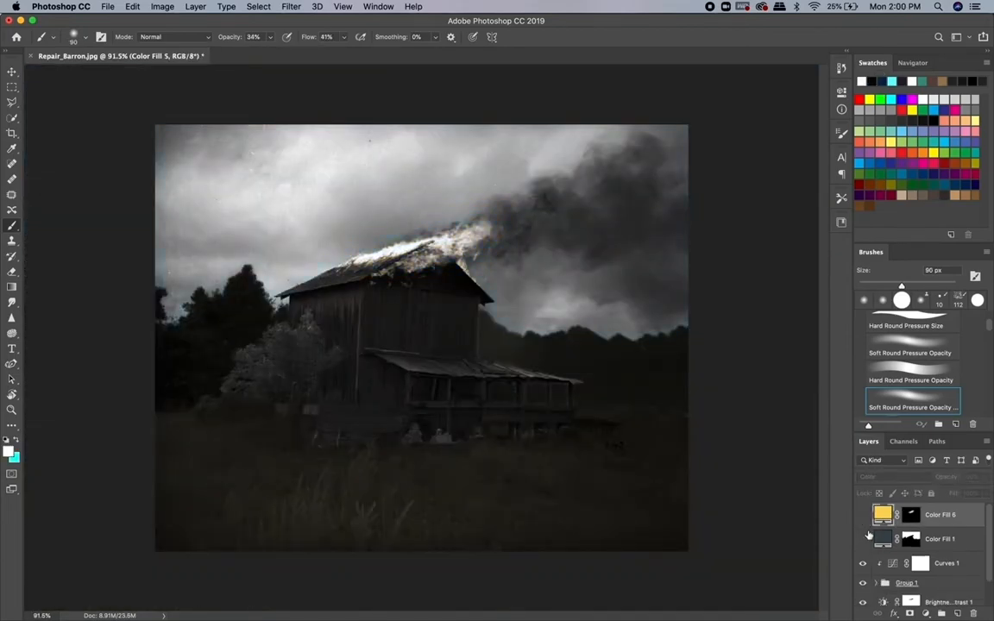
scroll(867, 543, down, 2)
click(861, 573)
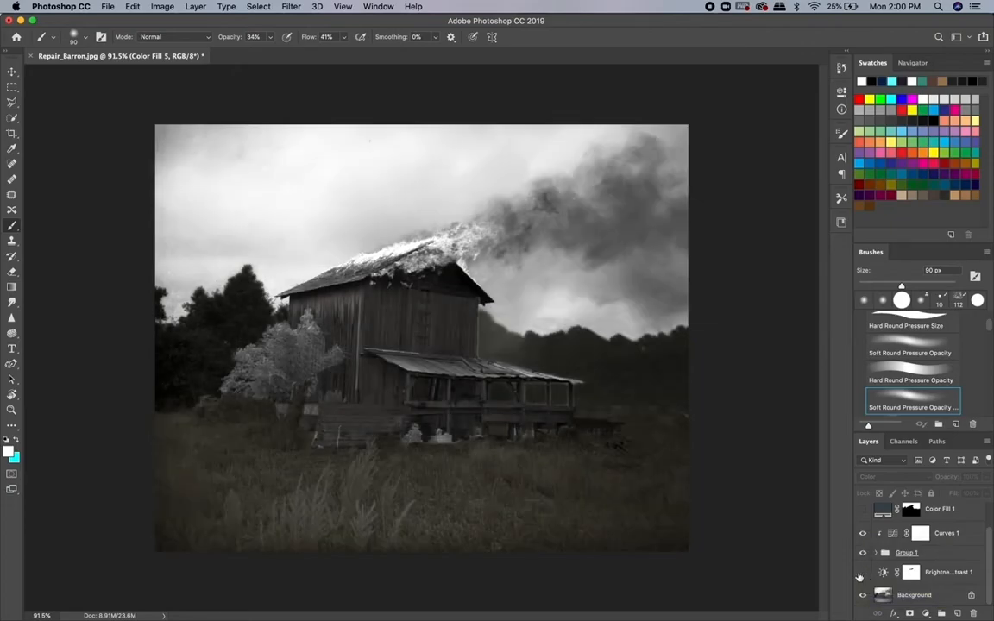
- Show the Color Fill 1 sky layer again and hide the Curves 1 adjustment, comparing the scene with and without the darkening
scroll(874, 559, up, 2)
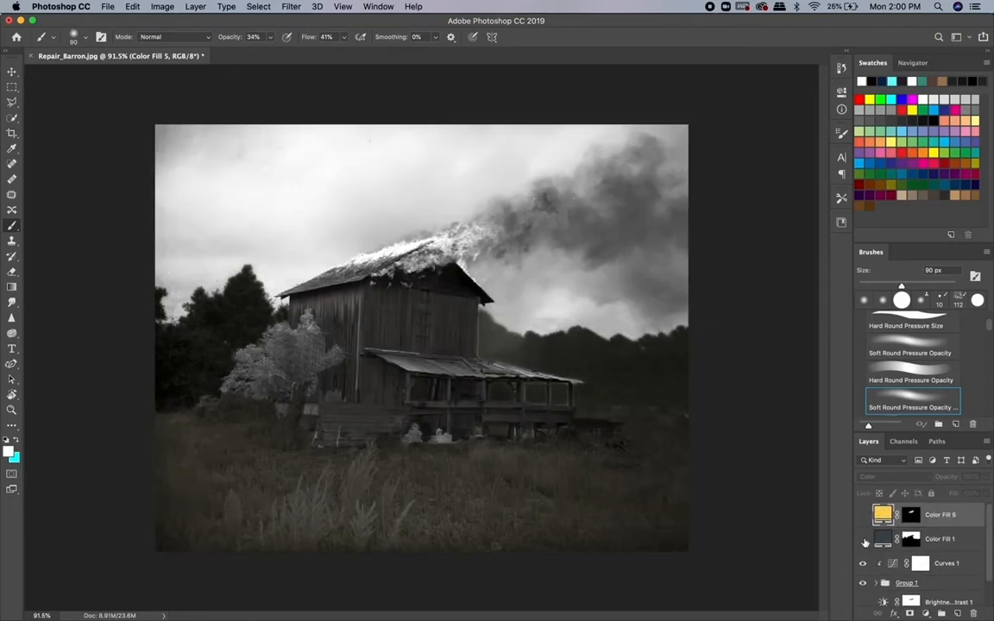
scroll(864, 541, down, 1)
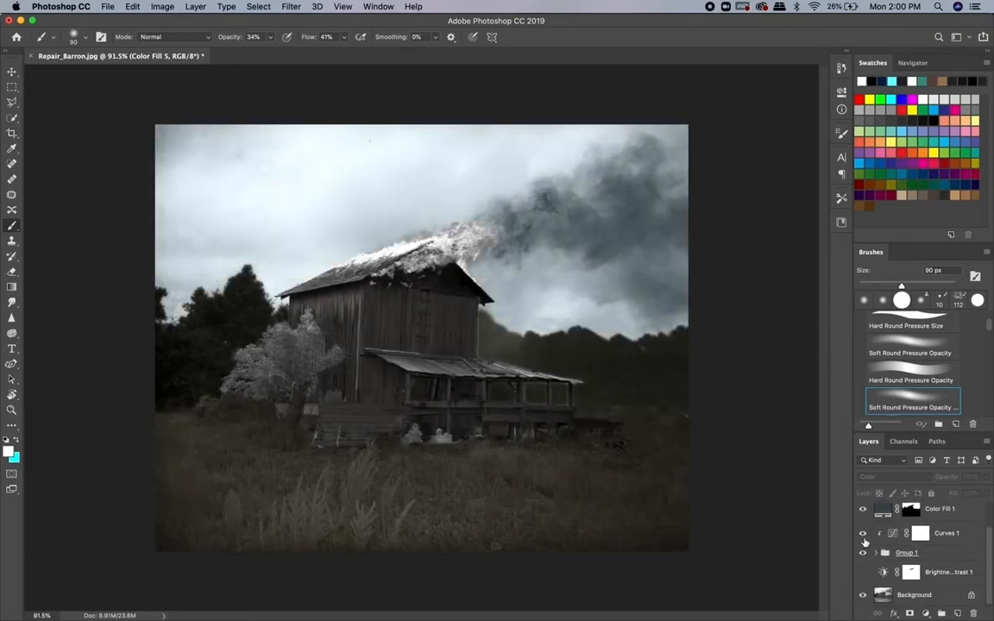
click(862, 533)
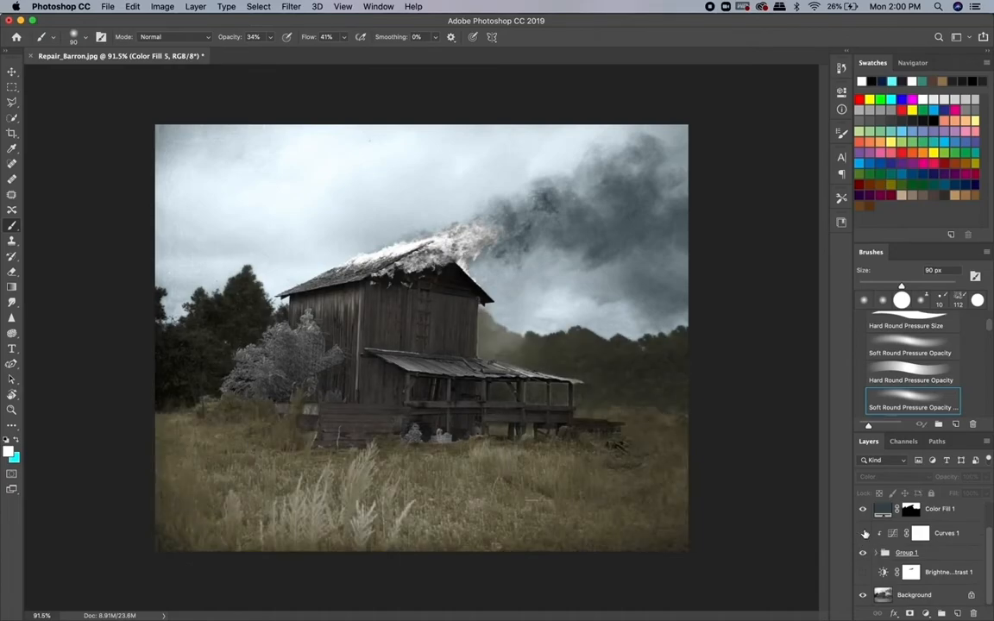
click(863, 533)
click(863, 534)
scroll(888, 527, up, 3)
scroll(888, 525, down, 2)
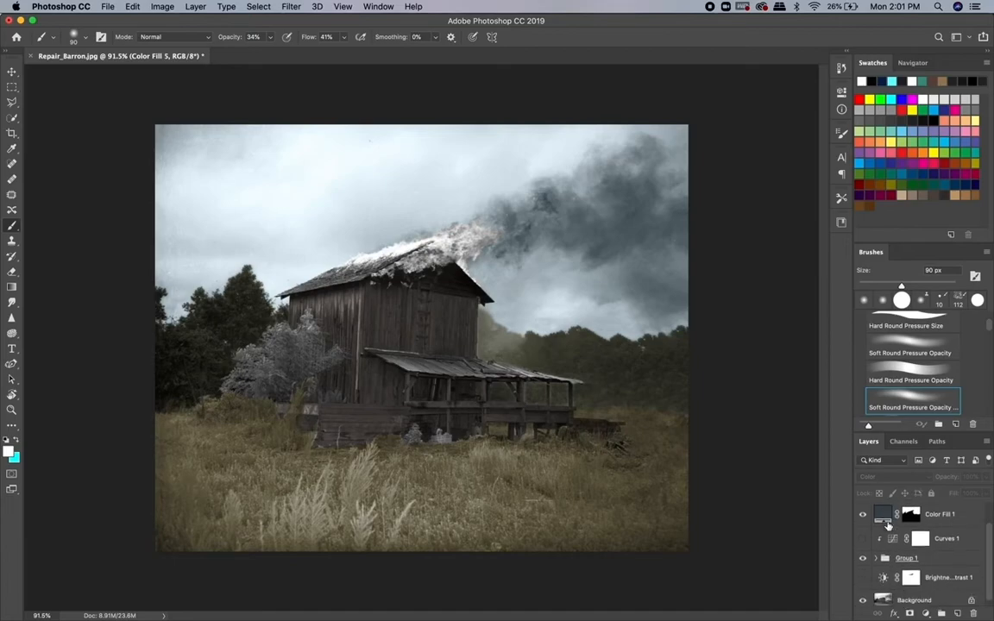